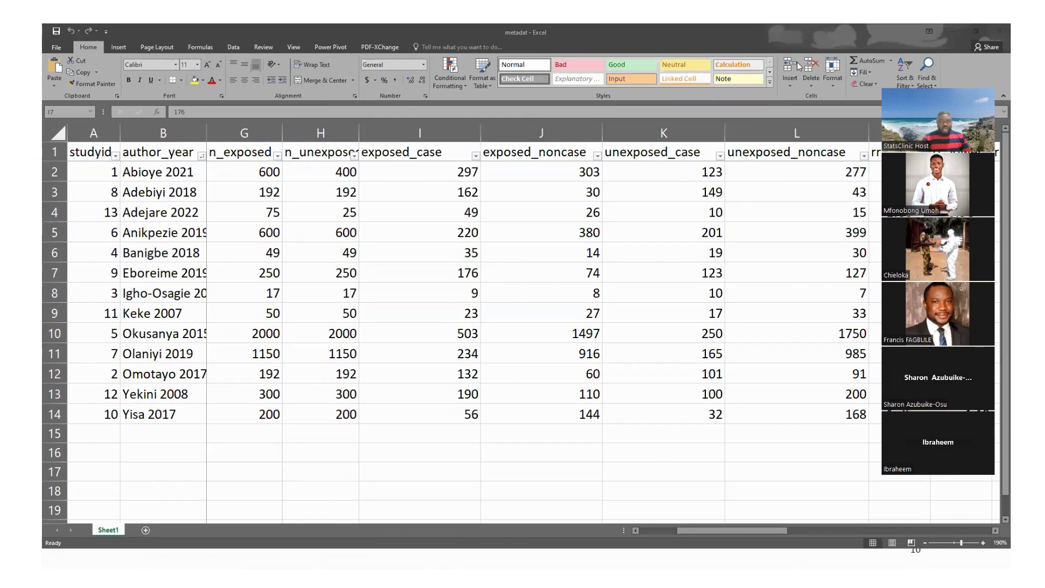
Examine the study data columns across the sheet, from the exposure counts through to the mean difference and standardised mean difference columns
key(Right)
key(Right)
key(Right)
key(Right)
key(Right)
key(Right)
key(Right)
key(Right)
key(Right)
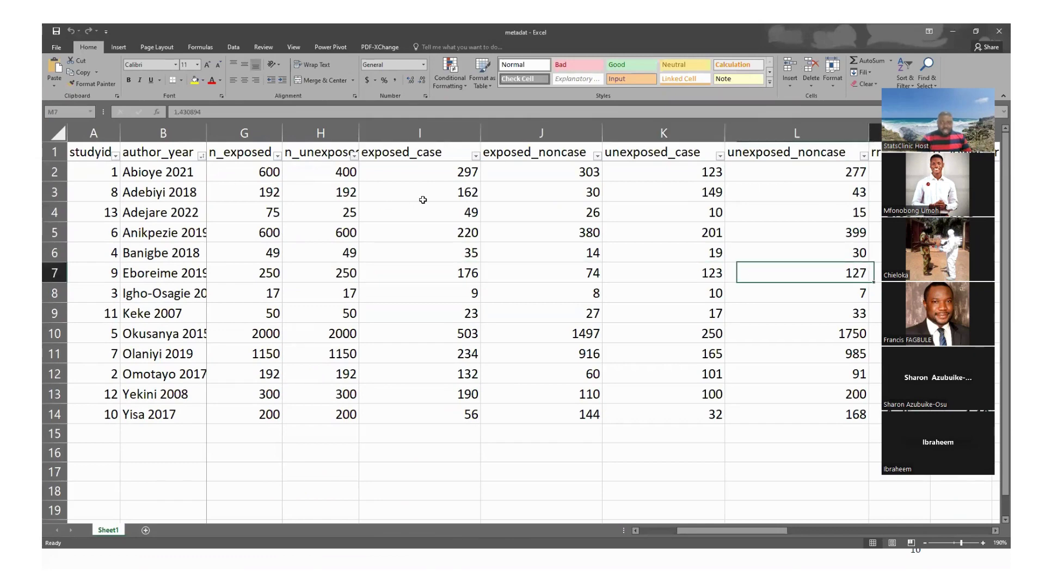
key(Right)
key(Right)
key(Right)
key(Right)
key(Right)
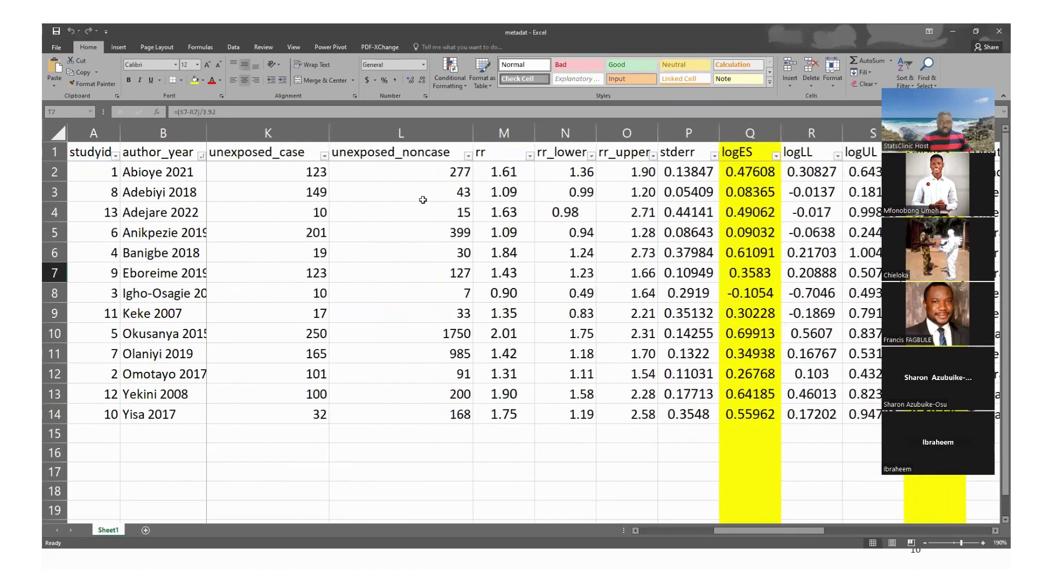
key(Right)
key(Right)
key(Right)
key(Right)
key(Right)
key(Right)
key(Right)
key(Right)
key(Right)
key(Right)
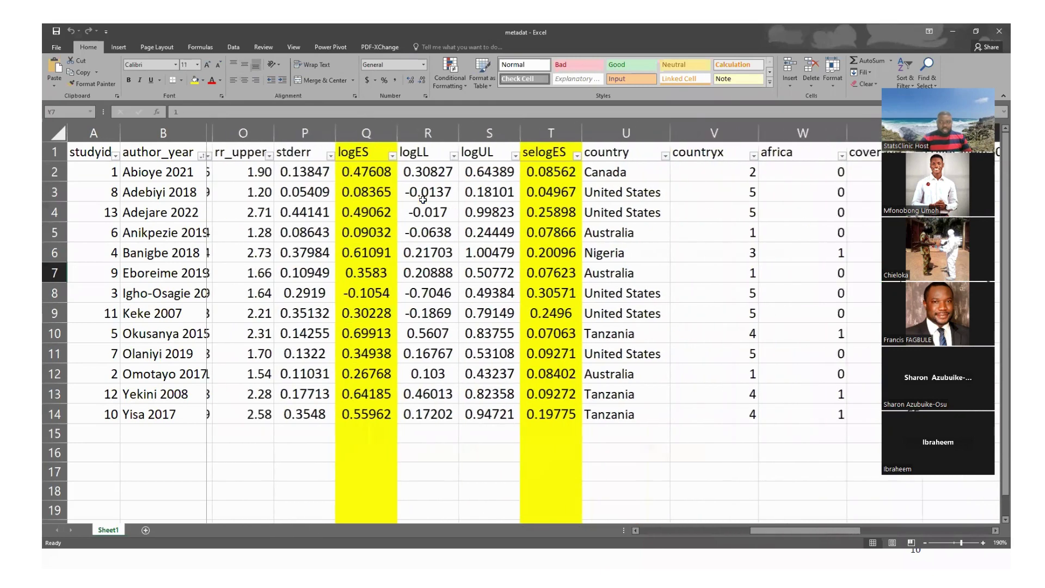
key(Right)
key(Right)
key(Right)
key(Right)
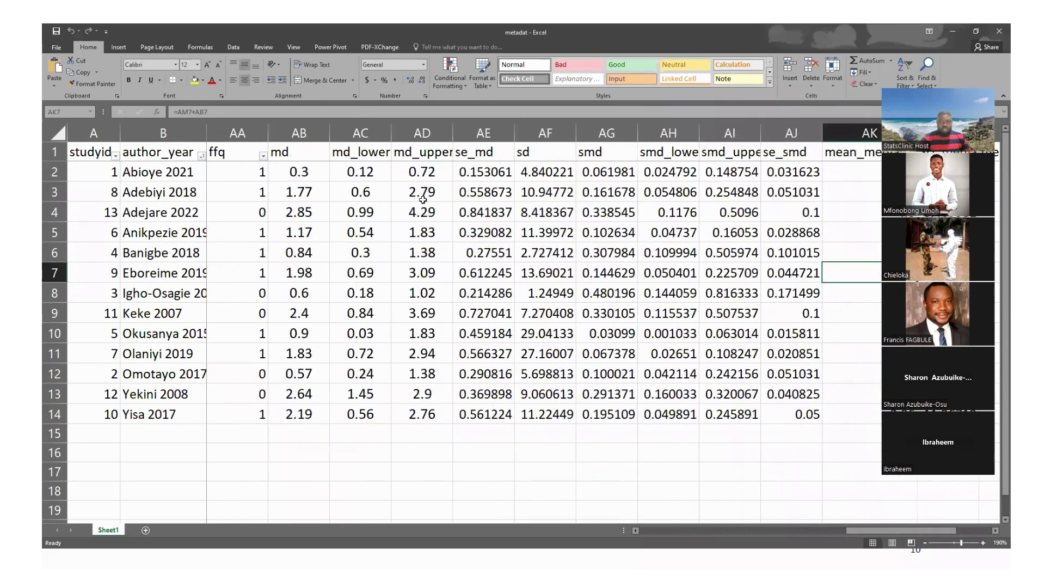
key(Right)
key(Right)
key(Right)
key(Left)
key(Left)
key(Left)
key(Left)
key(Left)
key(Left)
key(Left)
key(Left)
key(Left)
key(Left)
key(Left)
key(Left)
key(Left)
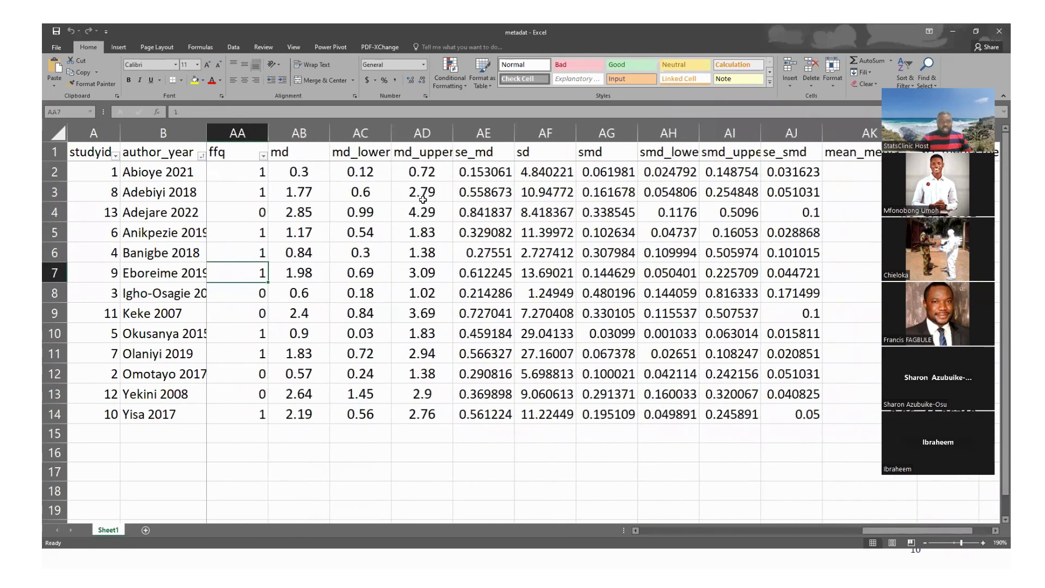
Fill the md and se_md columns (AB and AE) with green
click(315, 130)
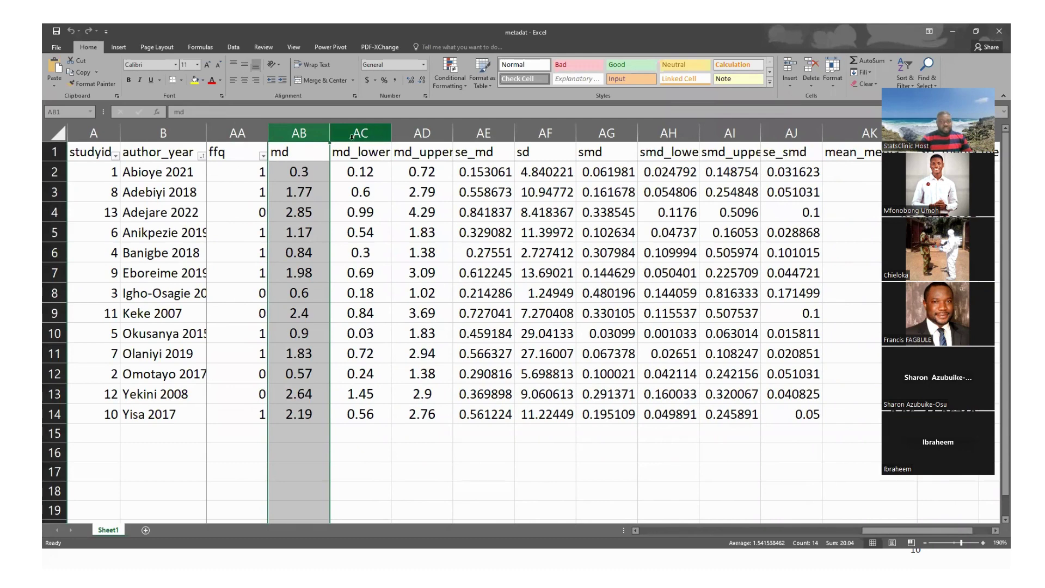
click(496, 129)
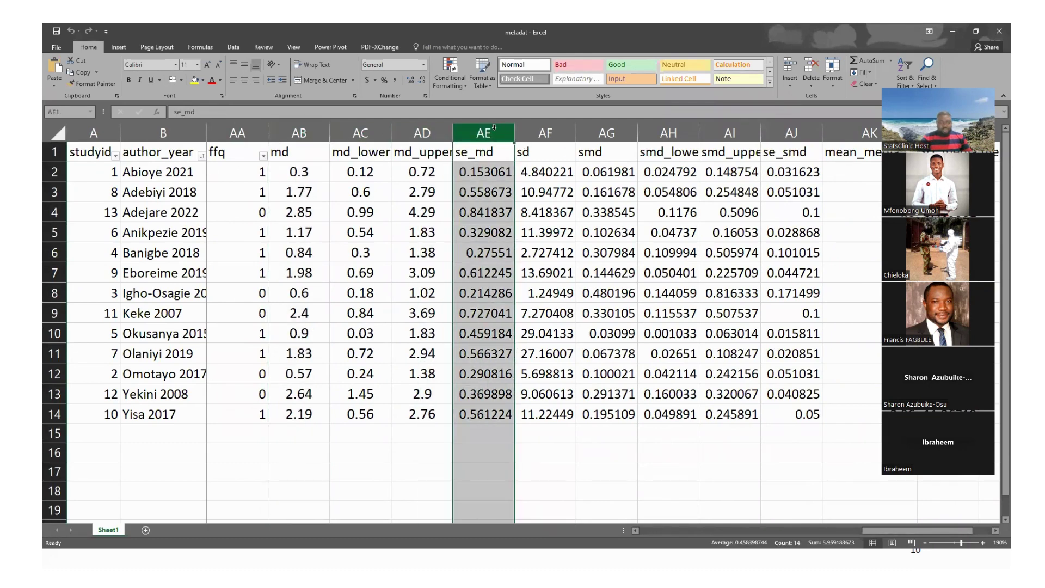
click(306, 133)
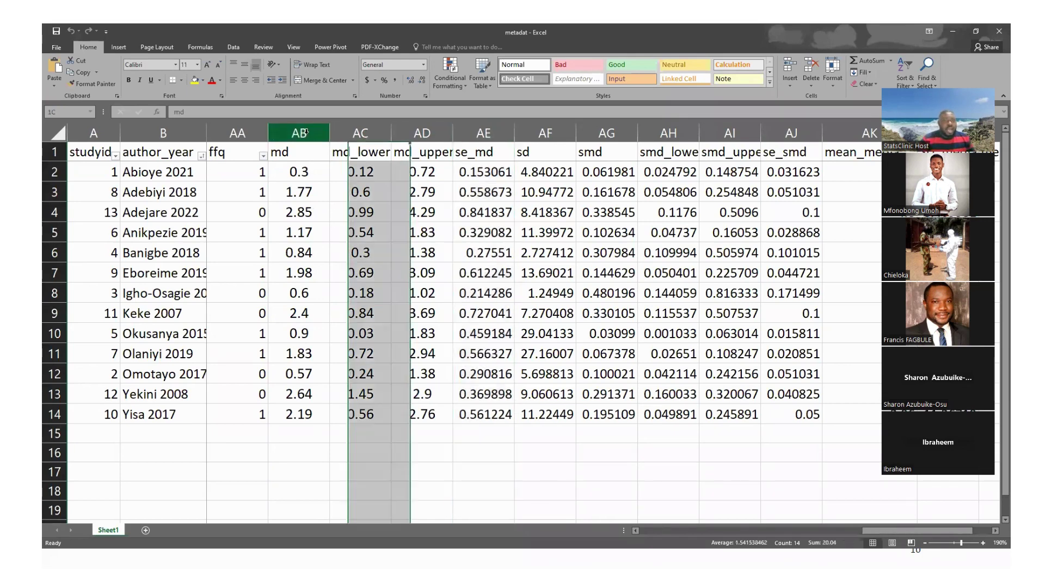
click(205, 81)
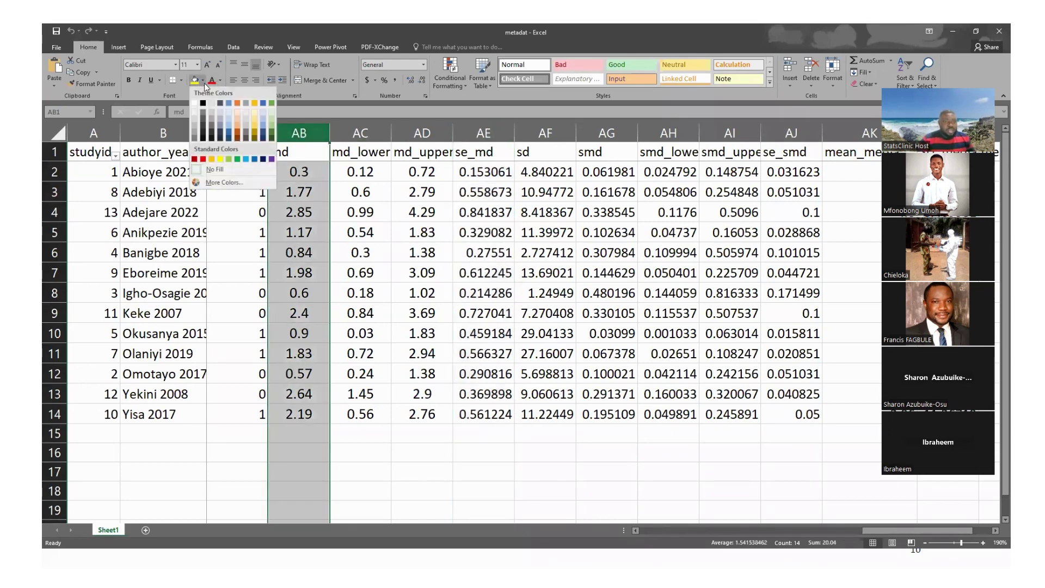
click(272, 105)
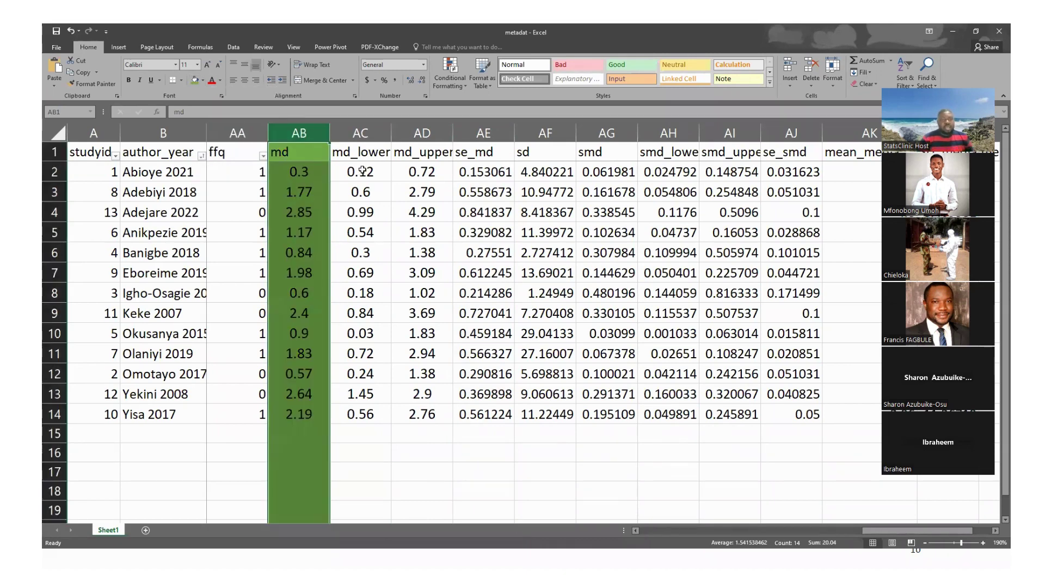
click(495, 131)
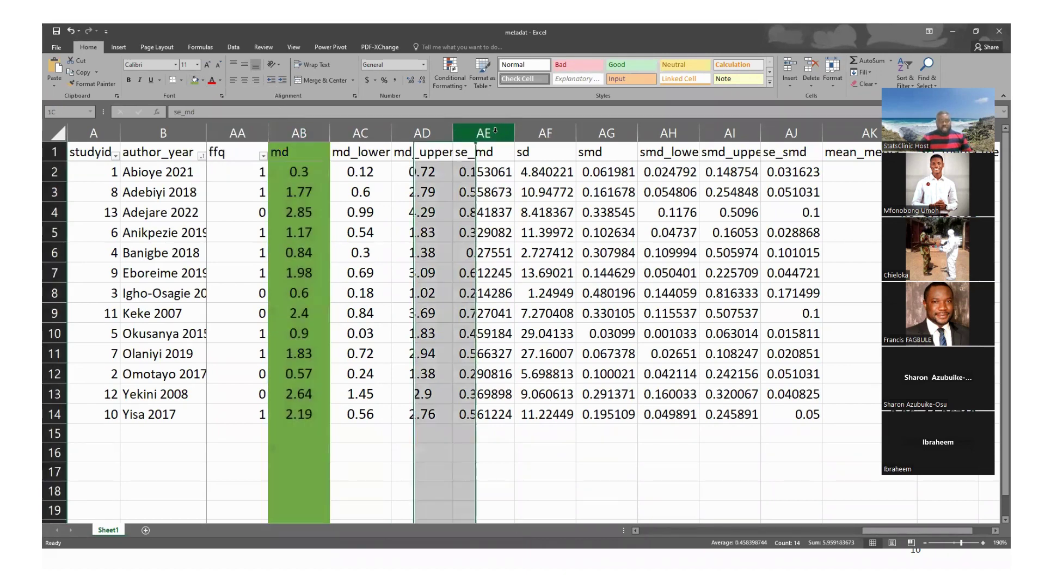
click(194, 81)
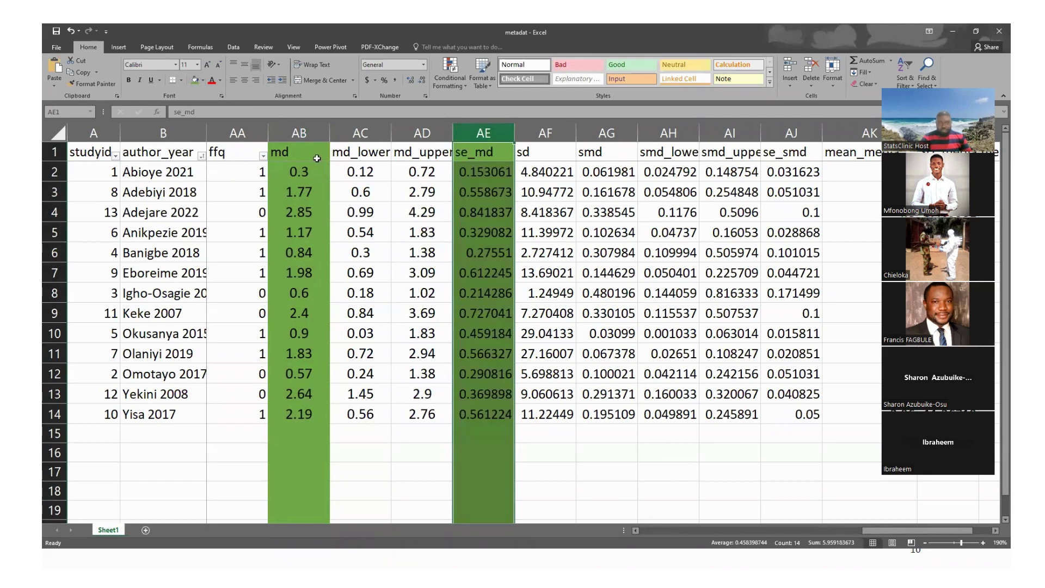
Inspect the individual studies' mean differences in the md column
click(308, 152)
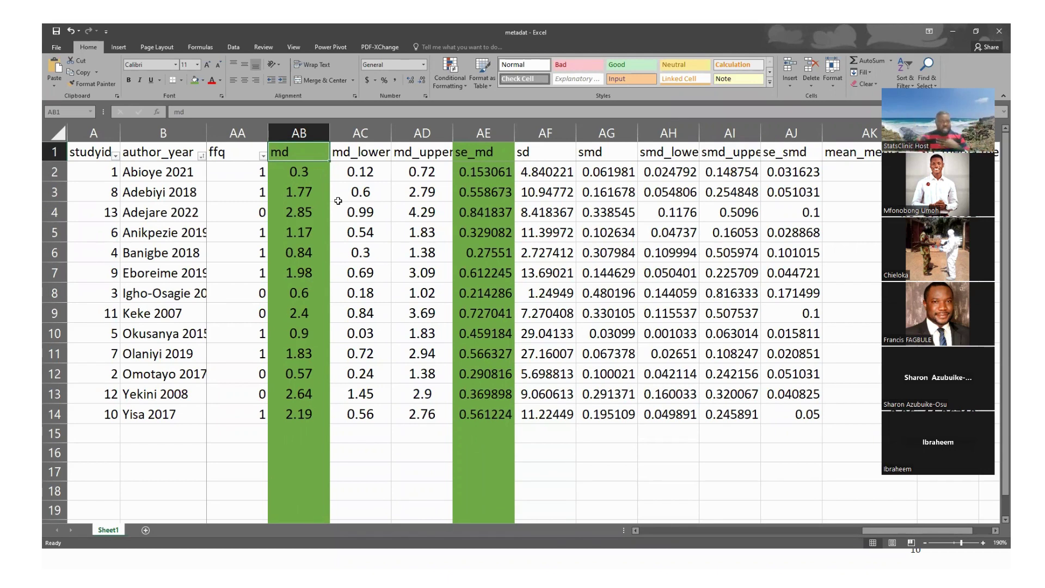
click(297, 173)
click(303, 195)
click(303, 217)
click(312, 252)
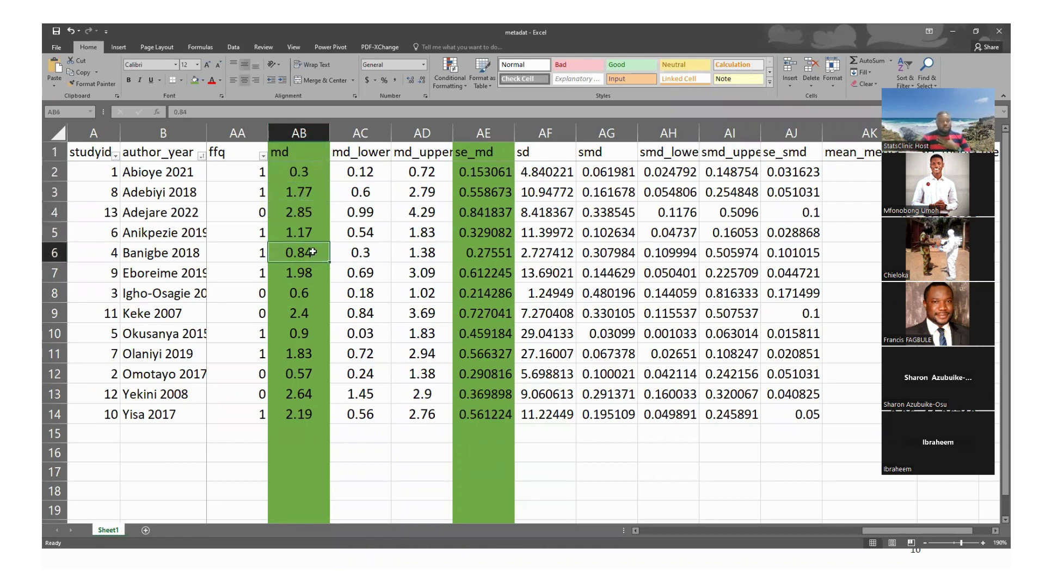
click(316, 305)
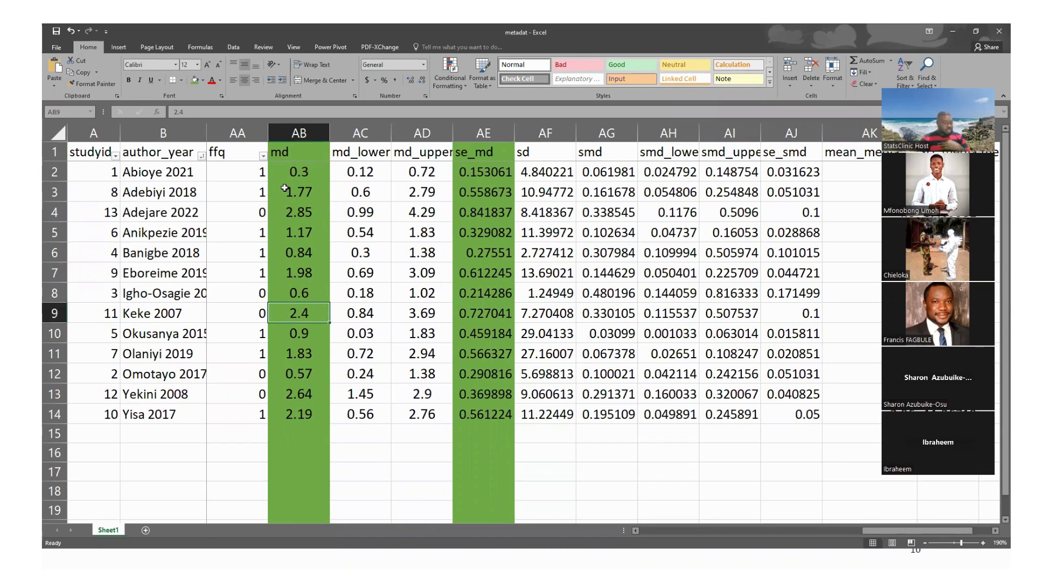
Switch to Review Manager and start adding a new comparison under Data and analyses
key(alt+Tab)
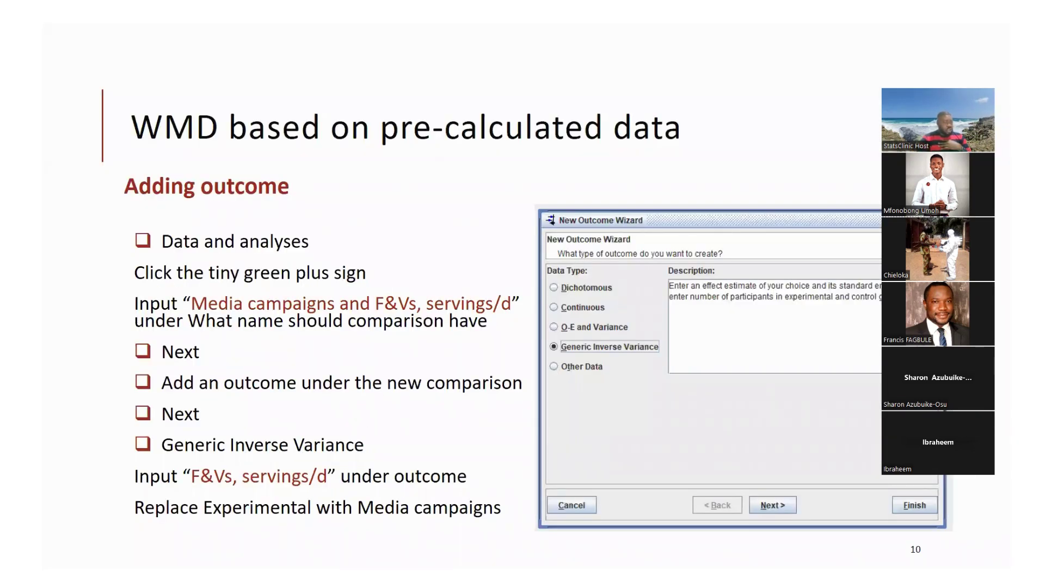
key(alt+Tab)
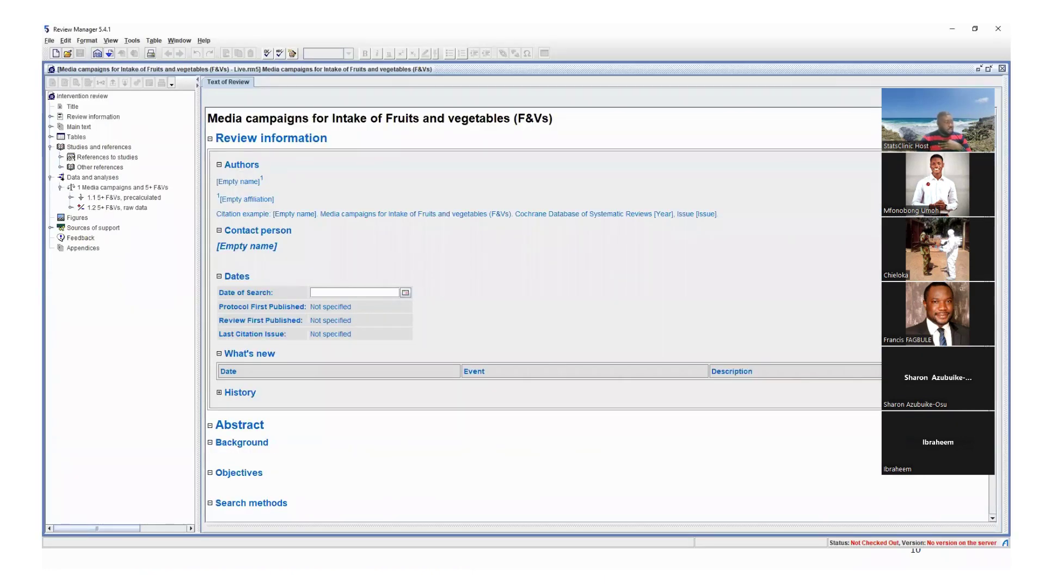
click(87, 179)
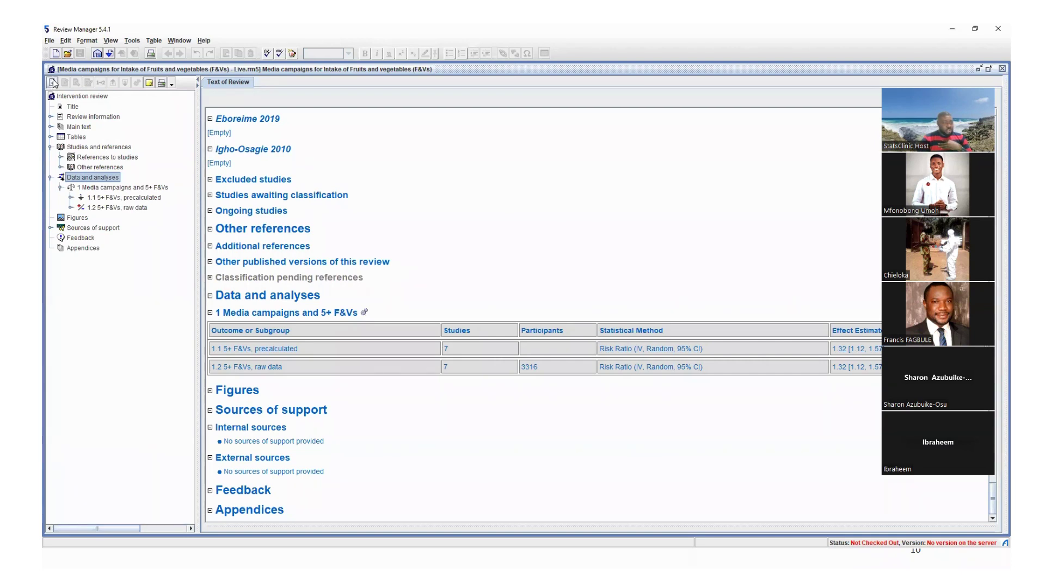
right_click(109, 178)
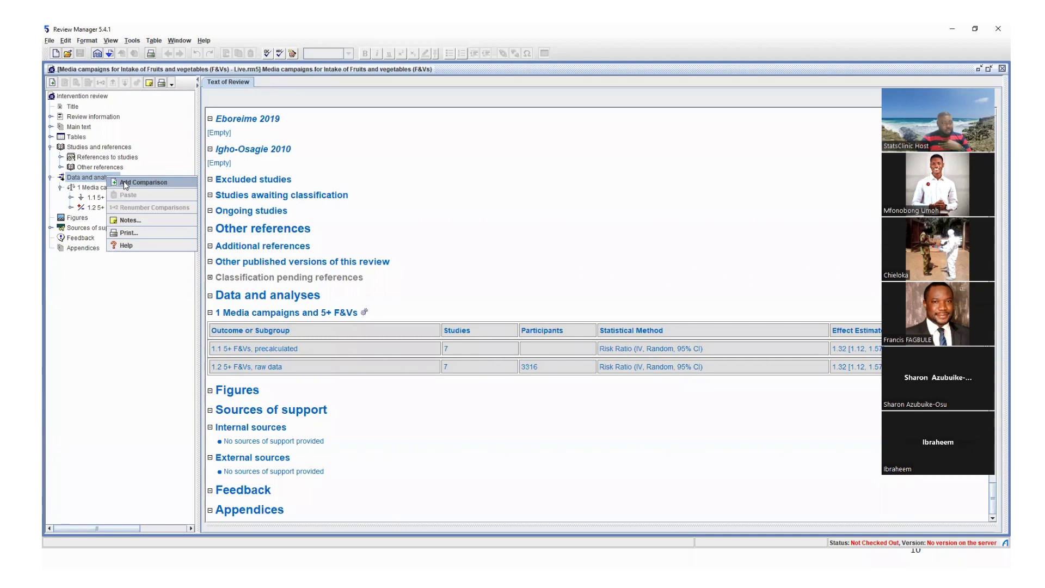
click(126, 184)
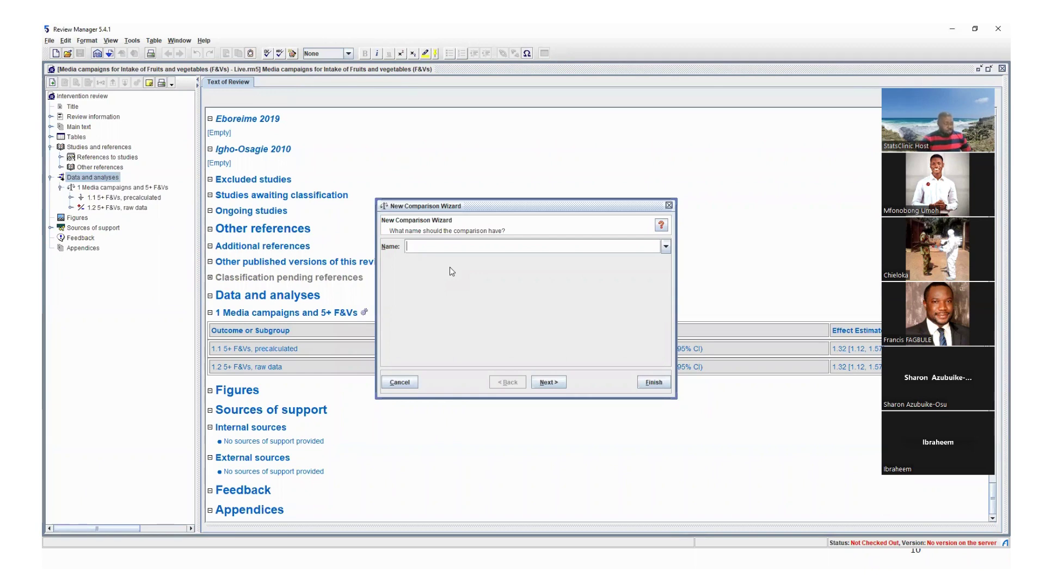
Name the comparison "Meda campaigns and F&V intake" and continue to adding an outcome under it
text(Meda campaig)
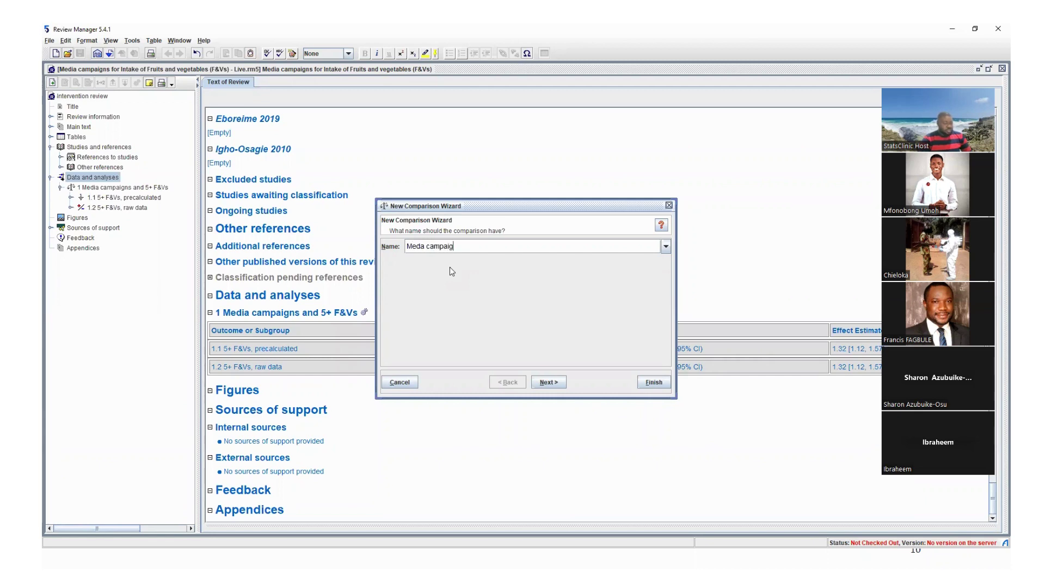
text(ns and F)
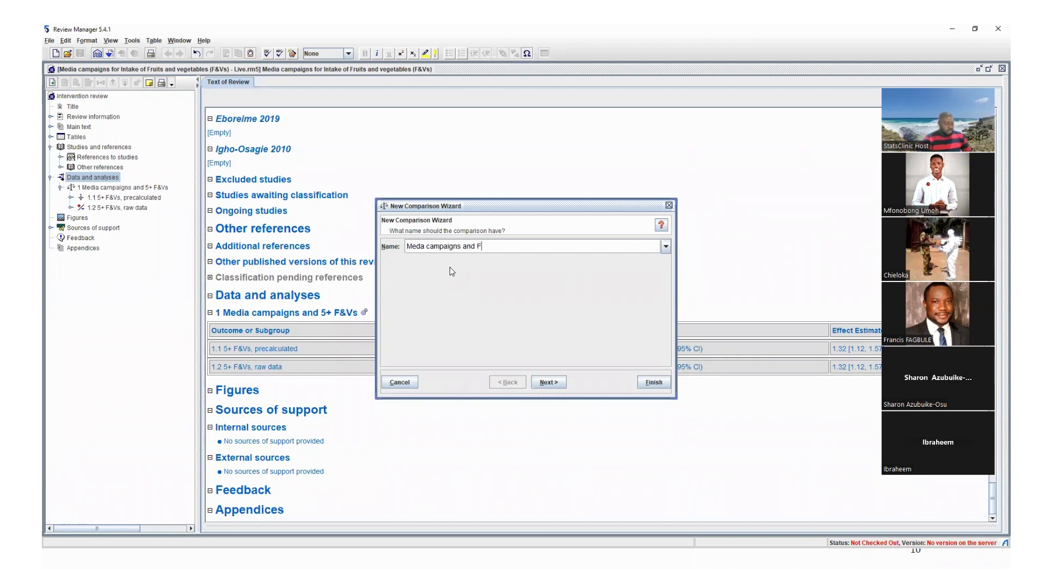
text(&Vs,)
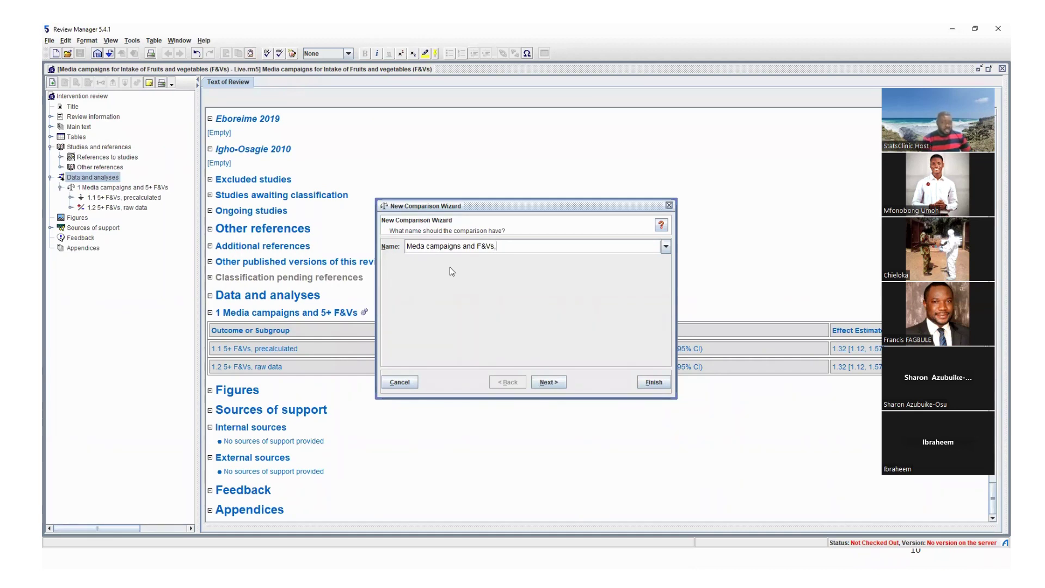
key(BackSpace)
key(BackSpace)
text(intake)
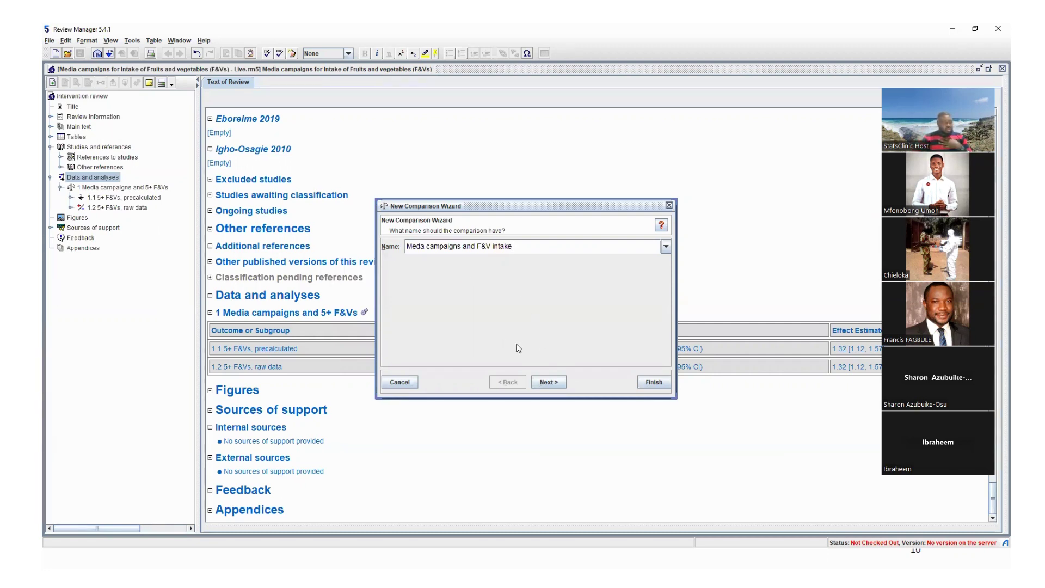
click(555, 382)
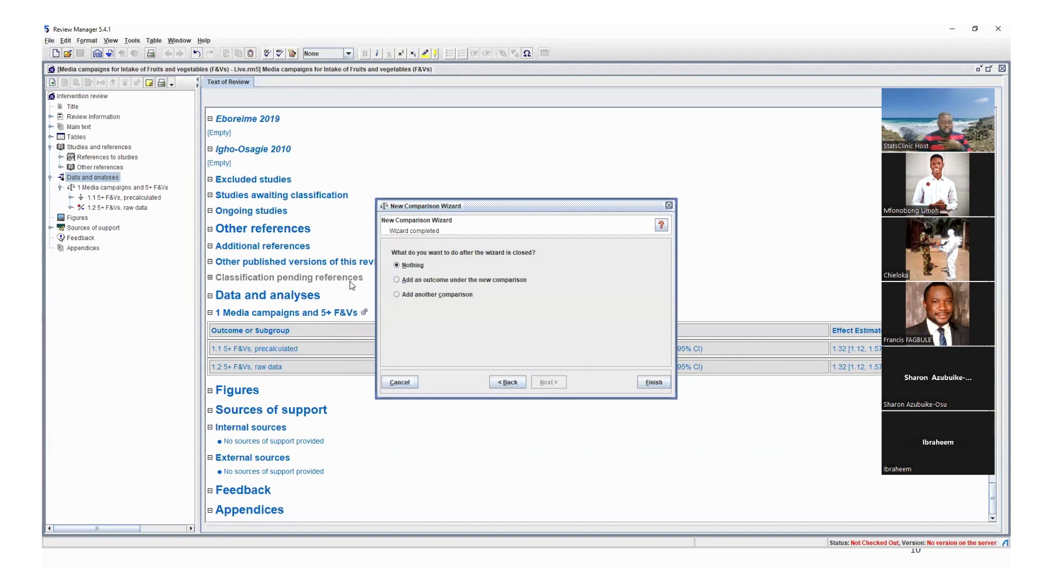
click(409, 281)
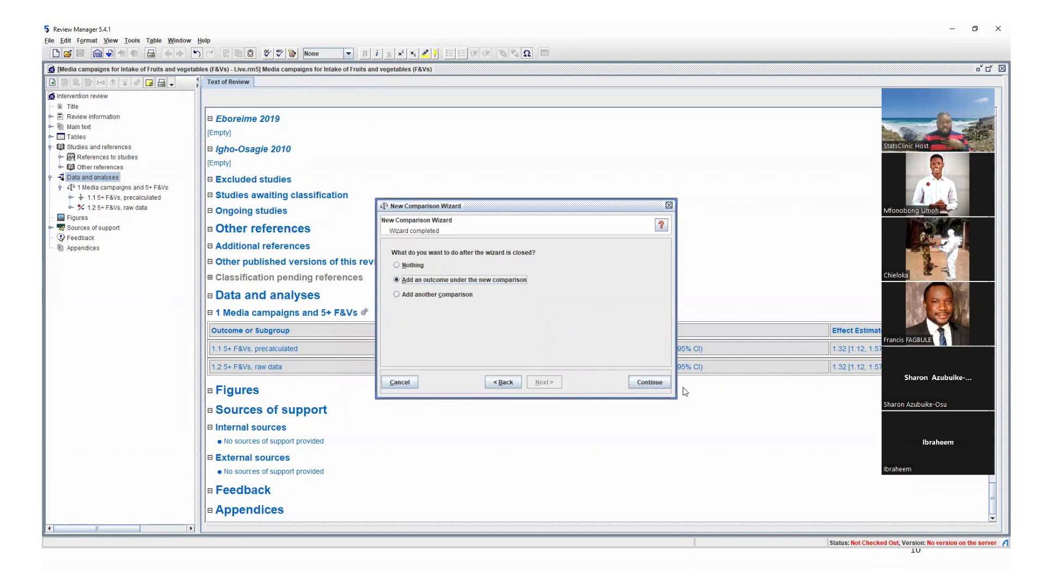
click(650, 382)
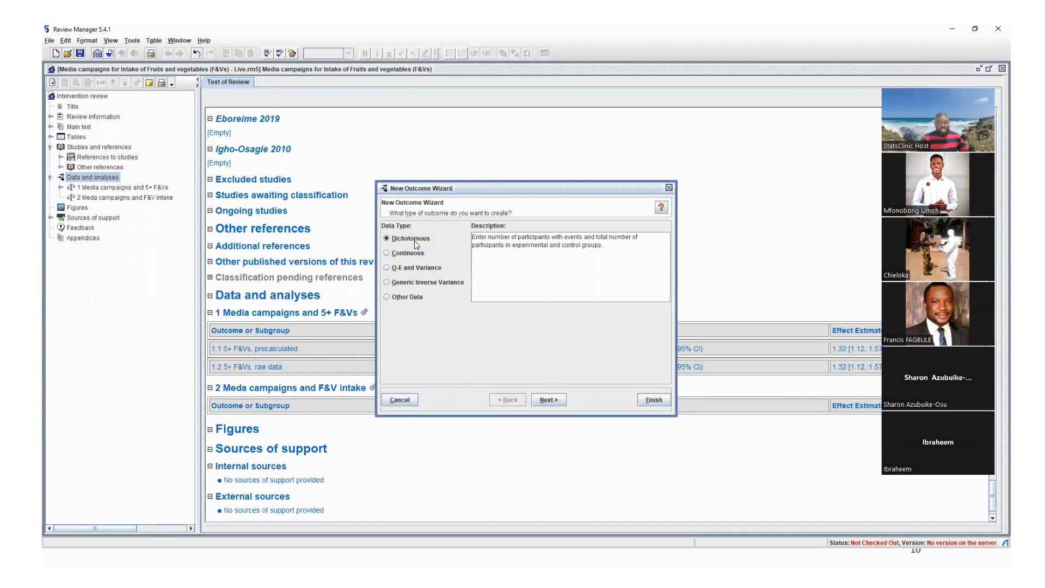
Choose Generic Inverse Variance as the new outcome's data type and proceed to the outcome naming page
click(404, 256)
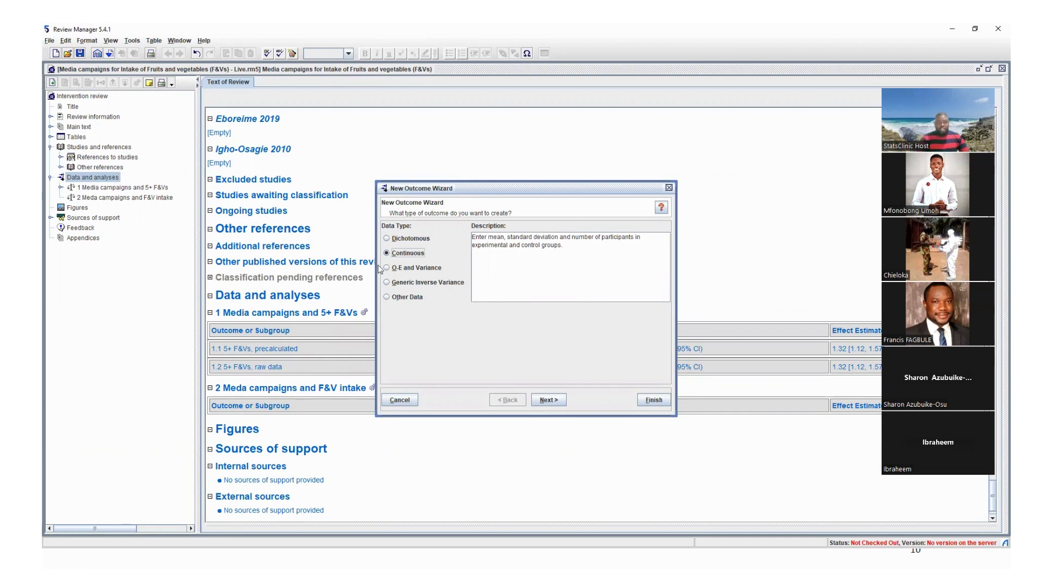
click(399, 284)
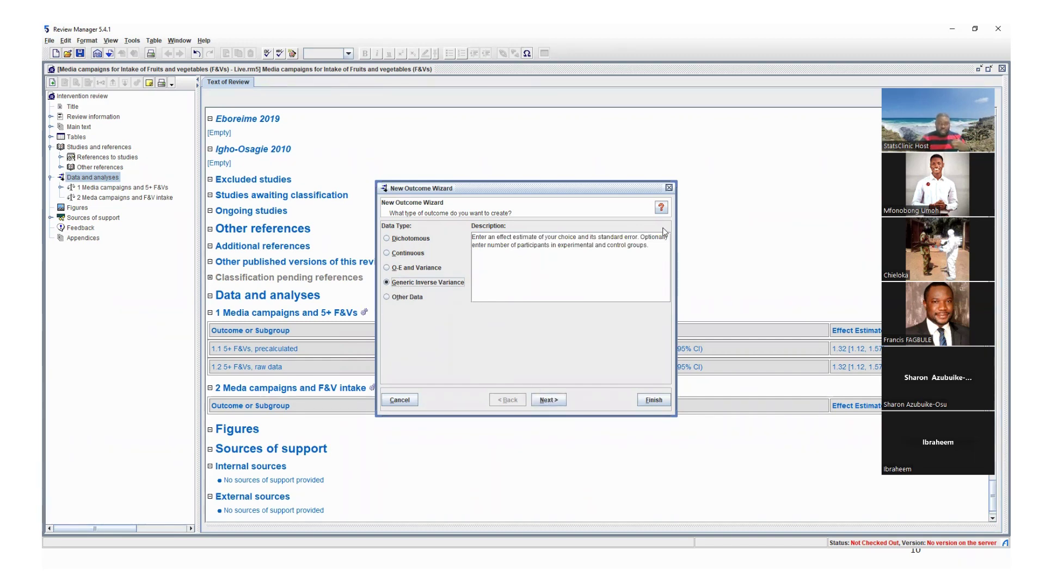
drag(651, 247, 458, 241)
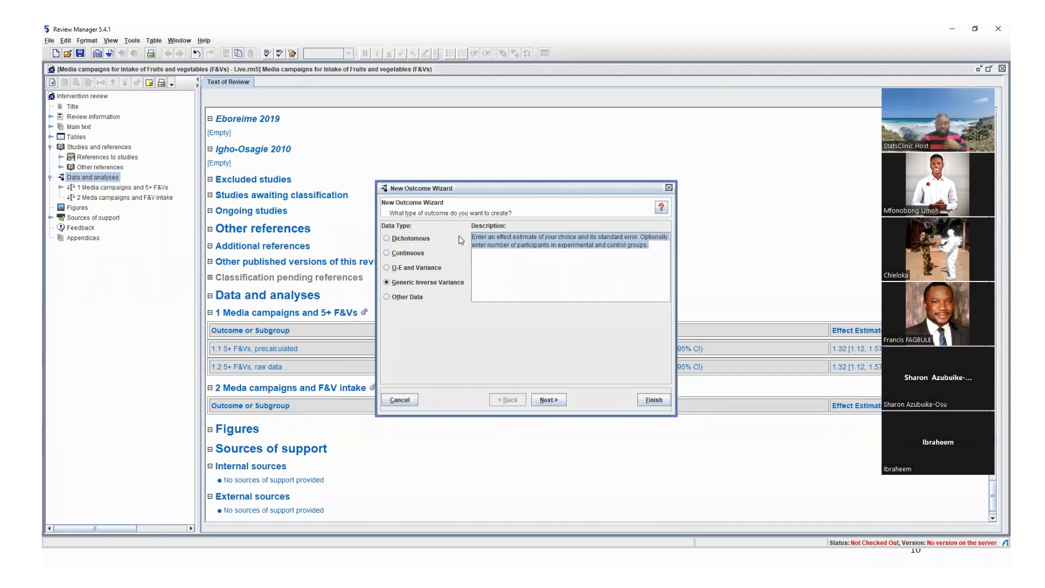
click(506, 252)
click(548, 399)
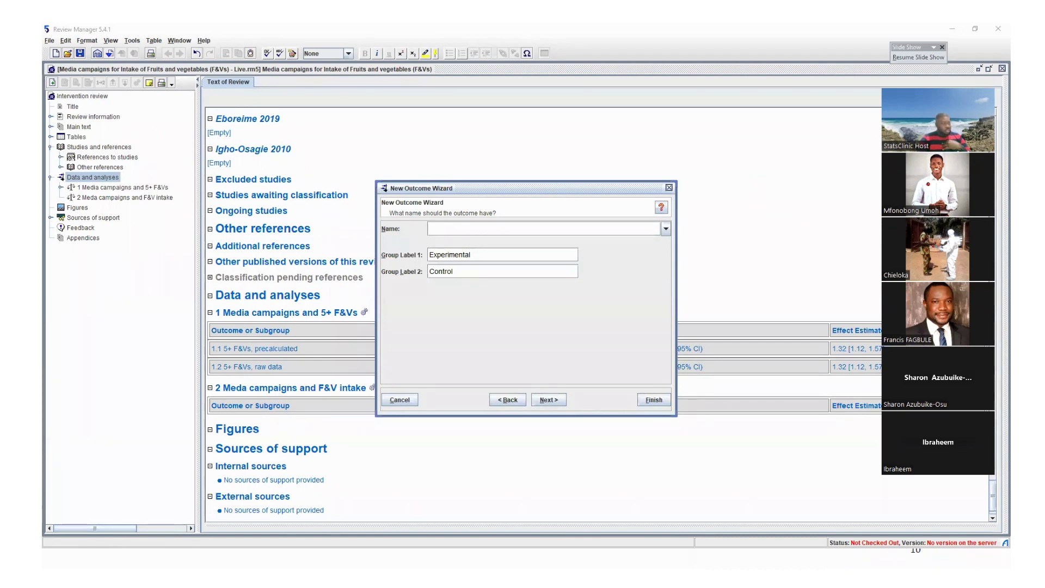
Name the outcome "WMD, precalculated data", keep the default group labels and proceed to the analysis method
click(462, 231)
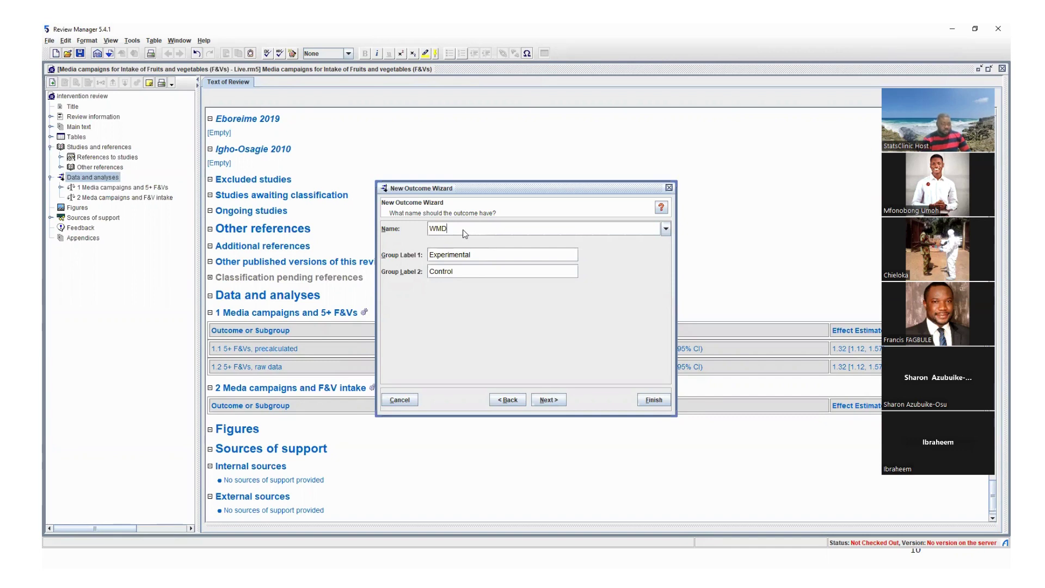
text(ervings/d)
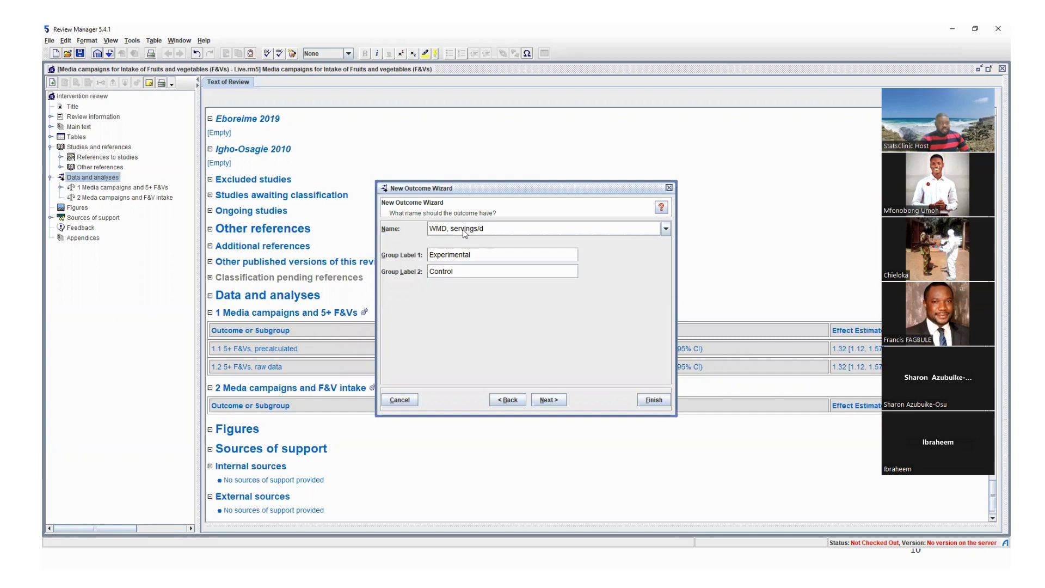
key(shift+Left)
key(shift+Left)
key(shift+Left)
key(shift+Left)
text(precalculated data)
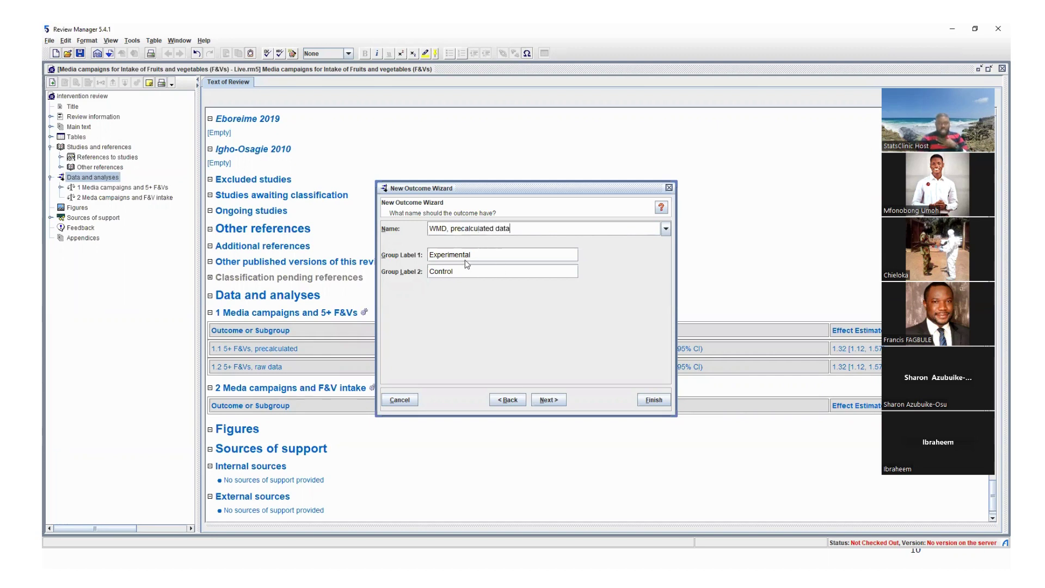
click(548, 399)
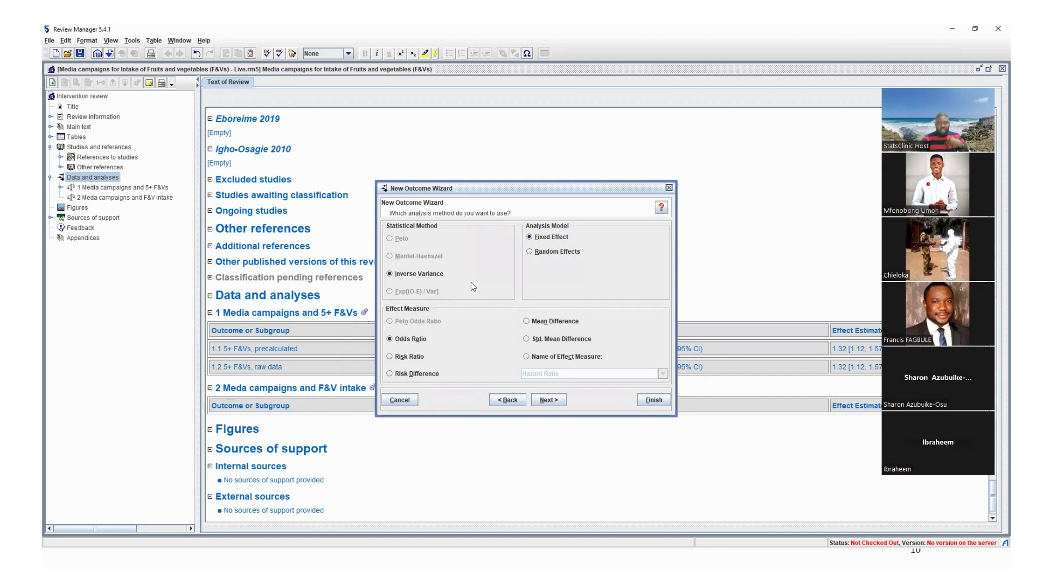
Set the effect measure to Mean Difference with a Fixed Effect model, and accept totals and subtotals with 95% confidence intervals
click(546, 254)
click(539, 321)
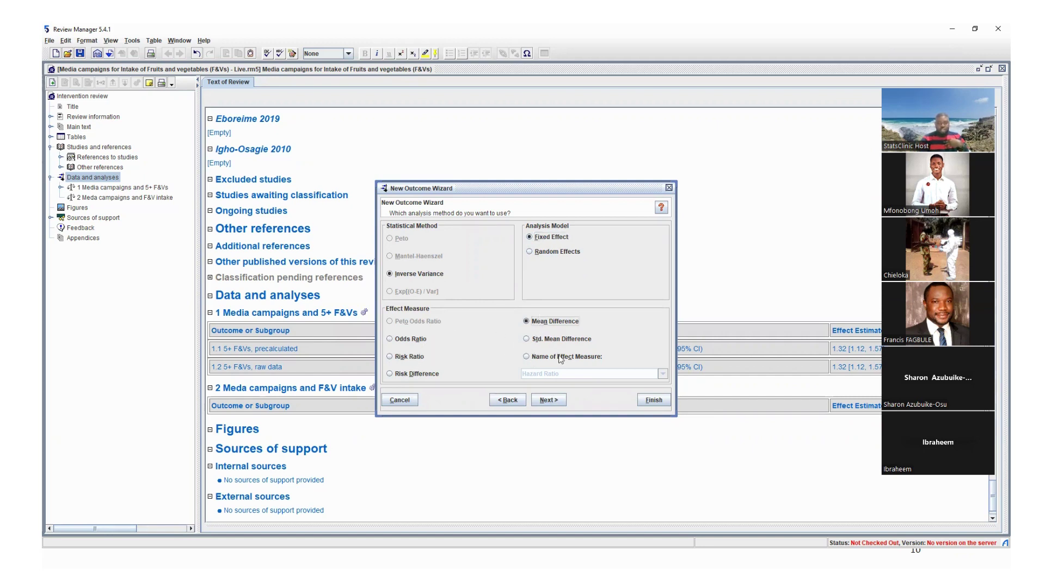
click(553, 400)
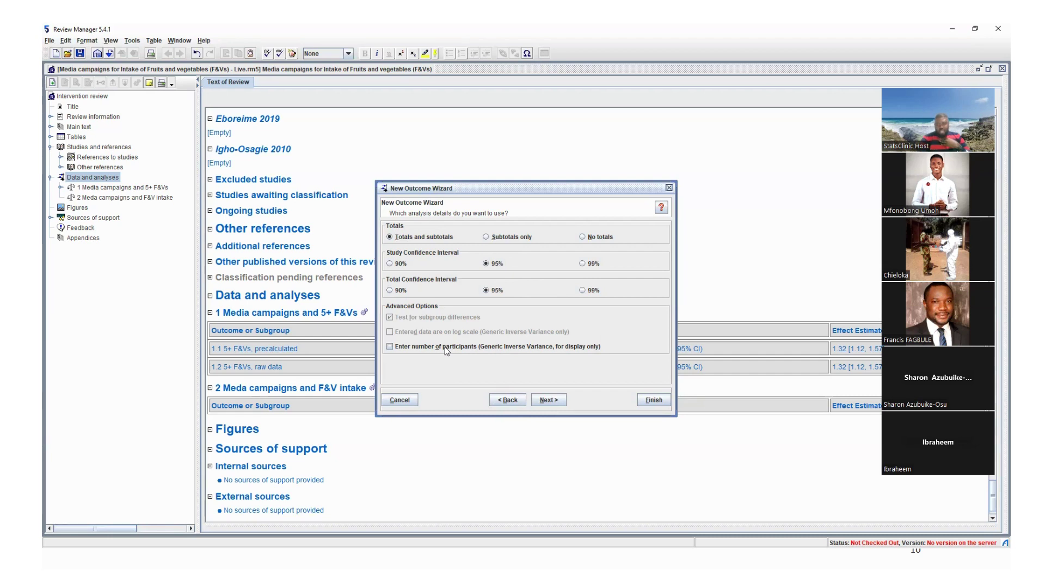
click(546, 401)
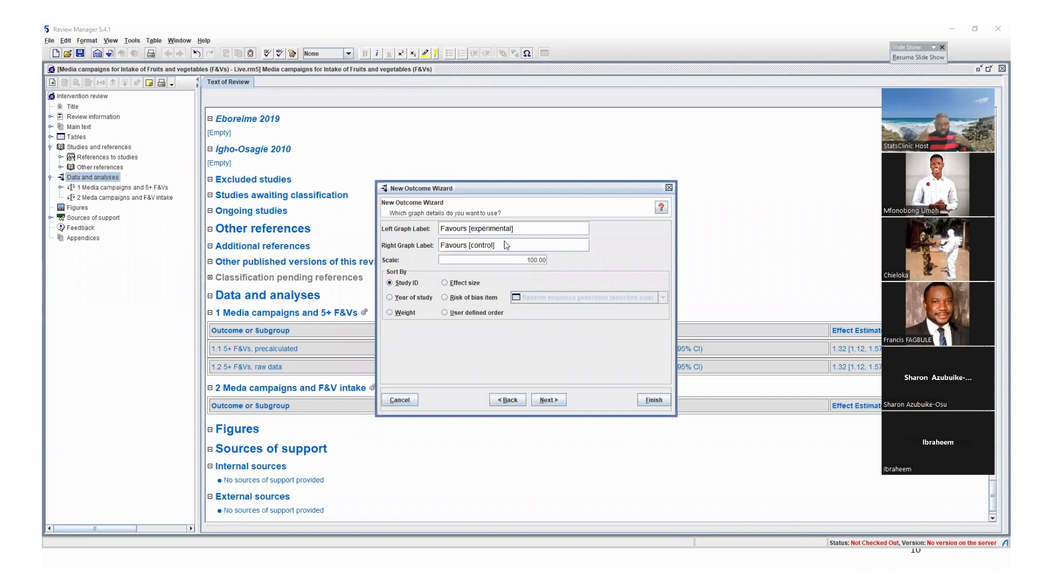
Set the graph scale to 5.00, keep the default graph labels and Study ID sorting, and proceed to the wizard's final page
click(518, 229)
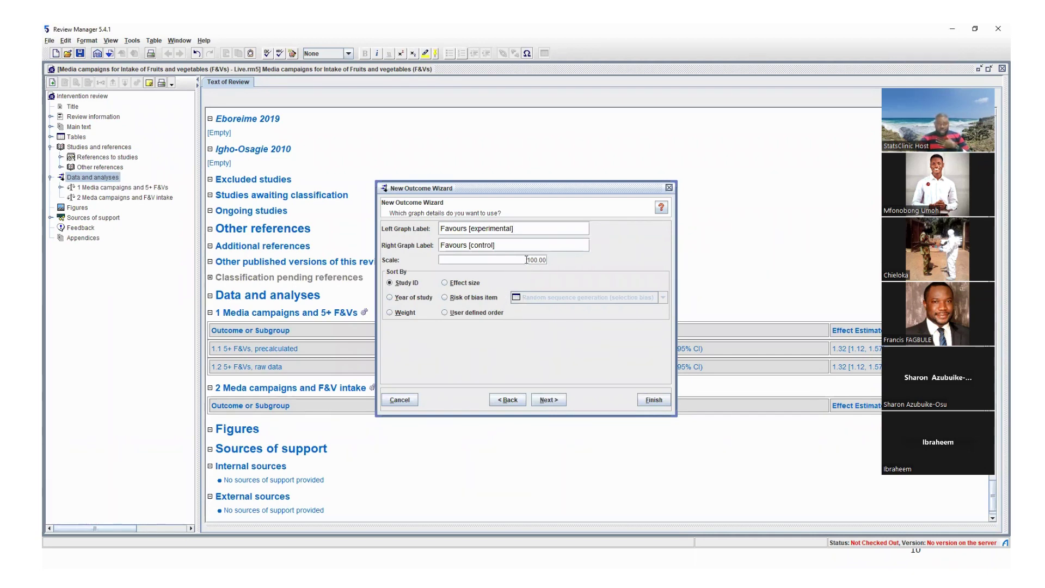
drag(526, 261, 559, 263)
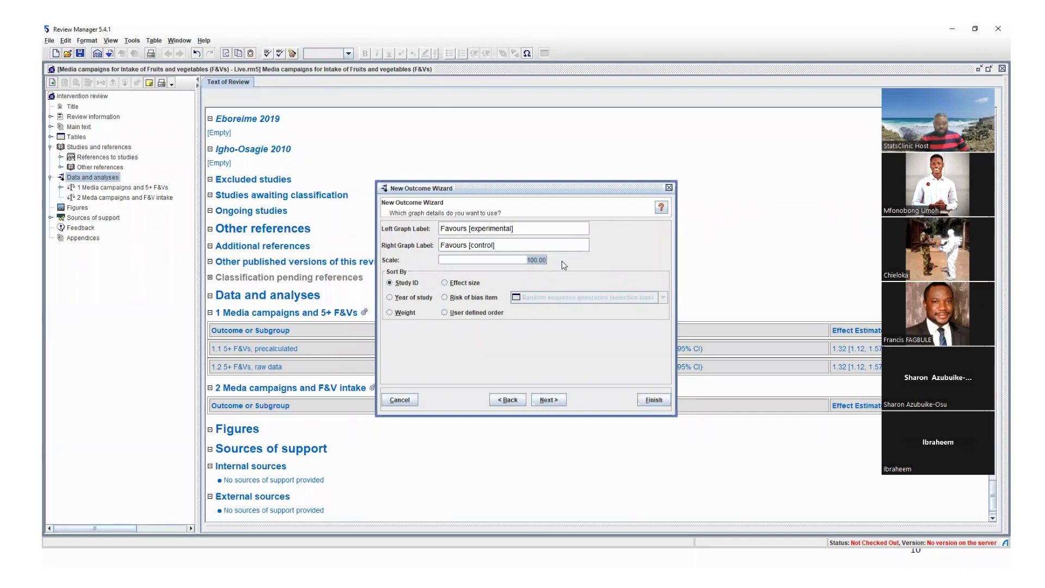
key(Left)
key(shift+Home)
text(5)
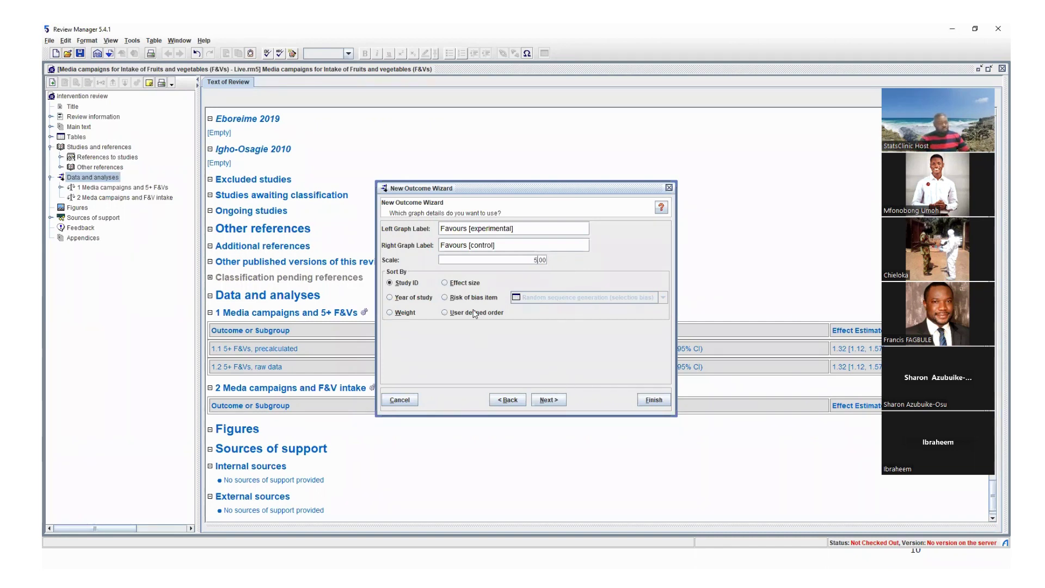
click(547, 400)
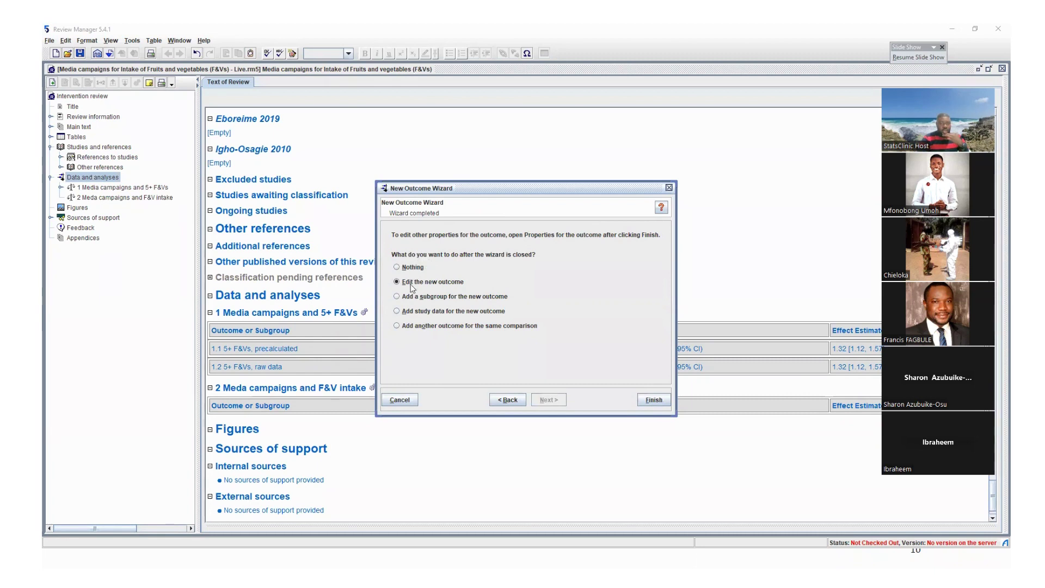
Choose to add study data for the new outcome and add all seven included studies to it
click(435, 313)
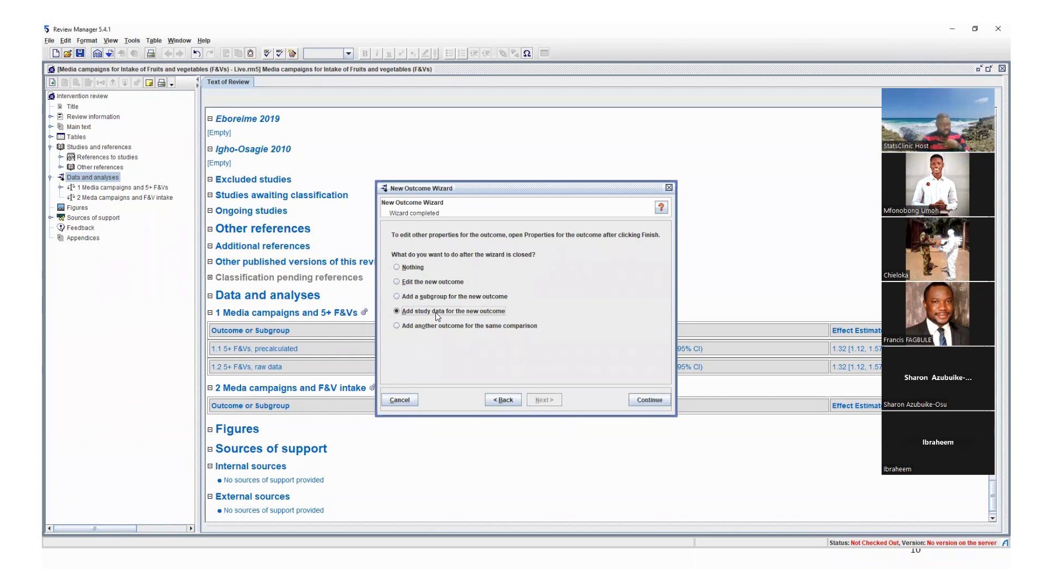
click(652, 399)
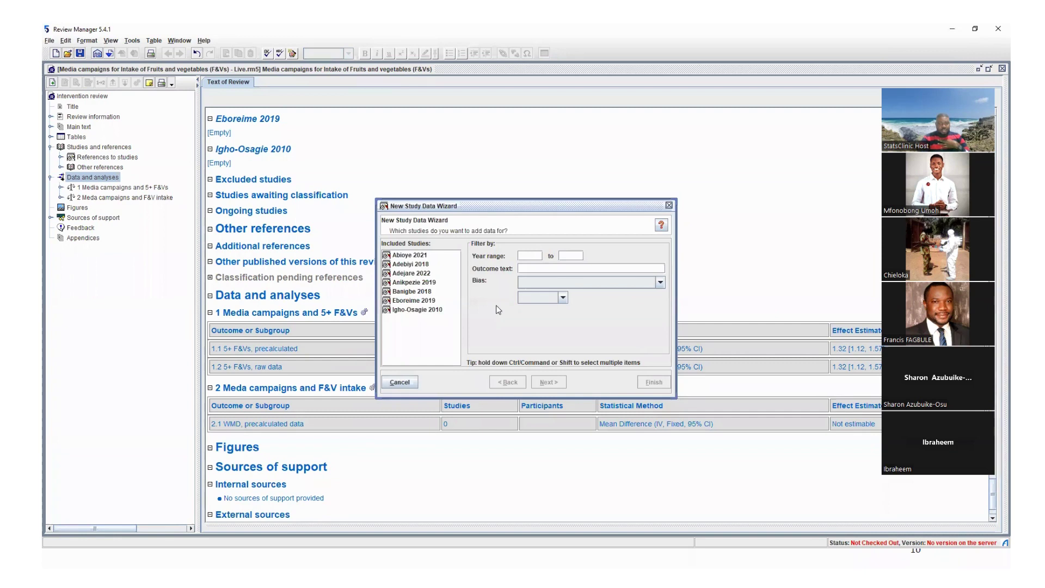
click(425, 255)
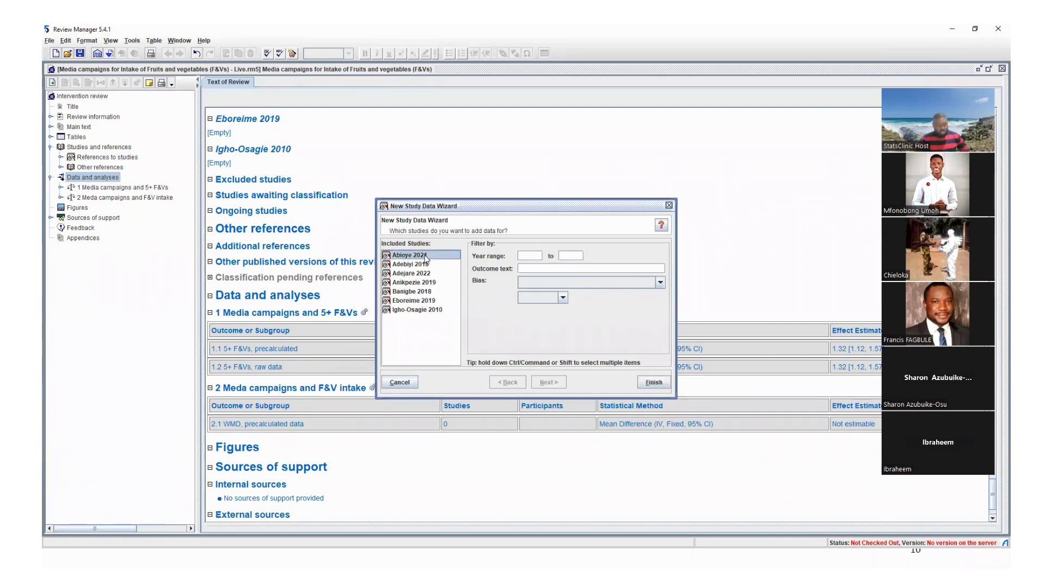
key(shift+Down)
key(shift+Down)
key(shift+Down)
key(shift+Down)
key(shift+Down)
key(shift+Down)
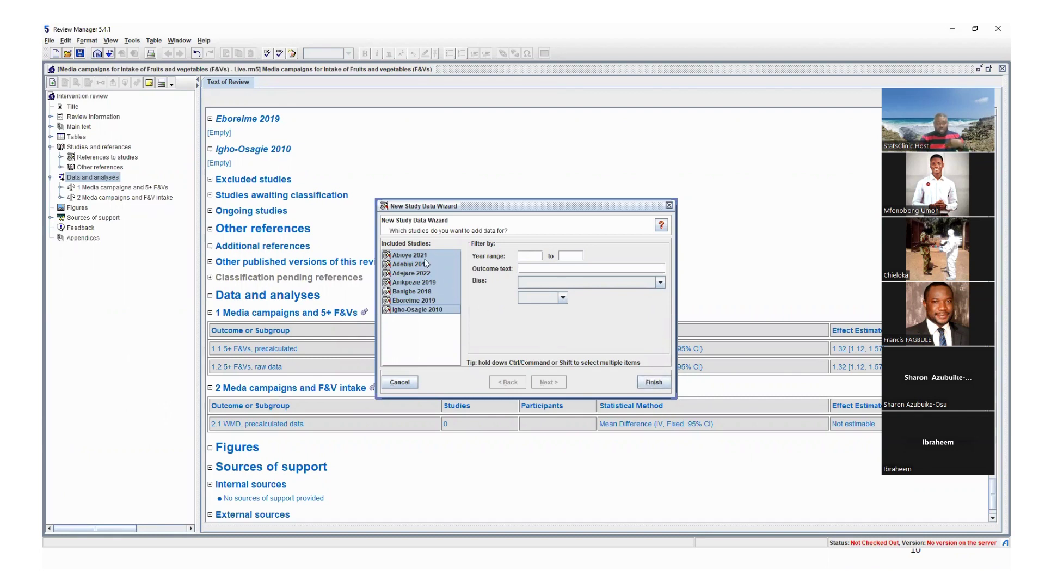
click(654, 382)
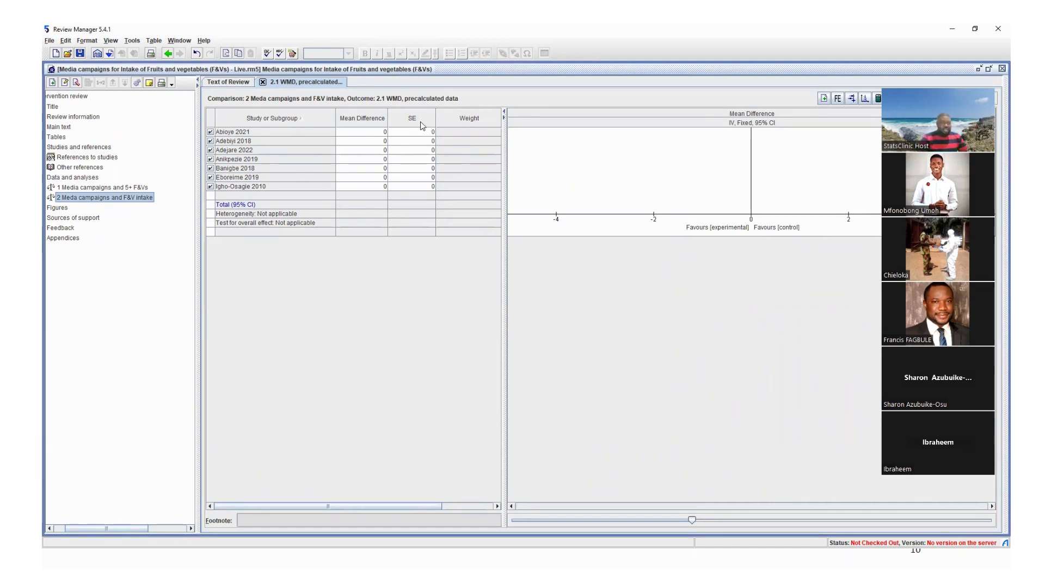
View the "5+ F&Vs, precalculated" outcome under the first comparison for reference, and return to the WMD outcome
click(140, 190)
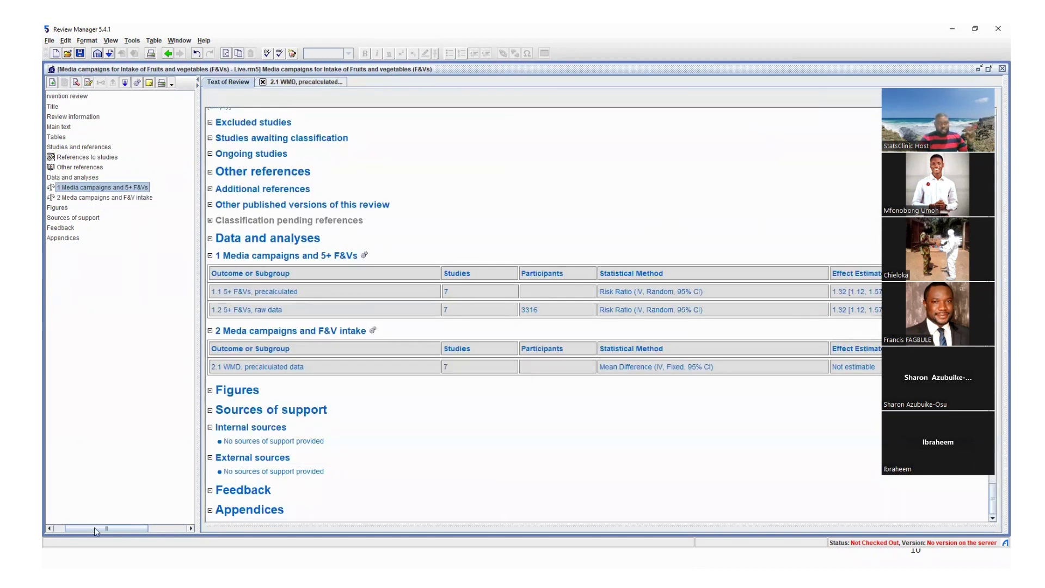
drag(96, 528, 85, 528)
click(61, 188)
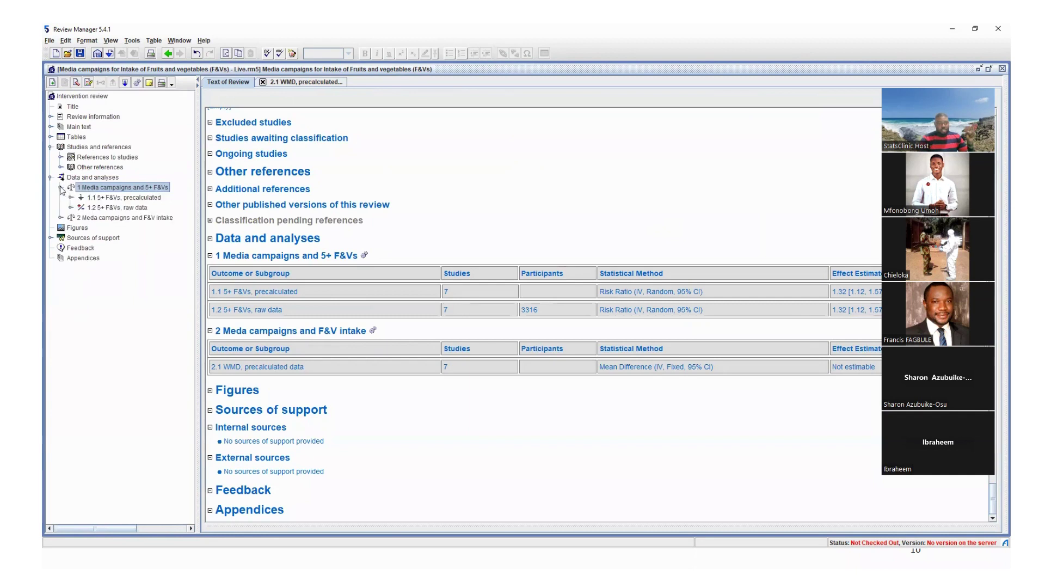
click(92, 198)
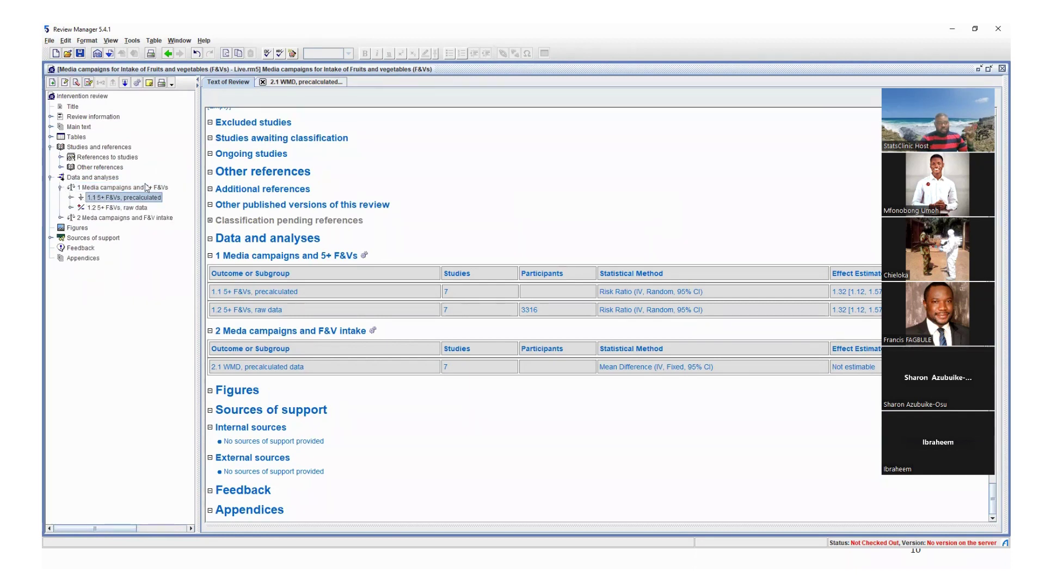
click(71, 198)
double_click(114, 199)
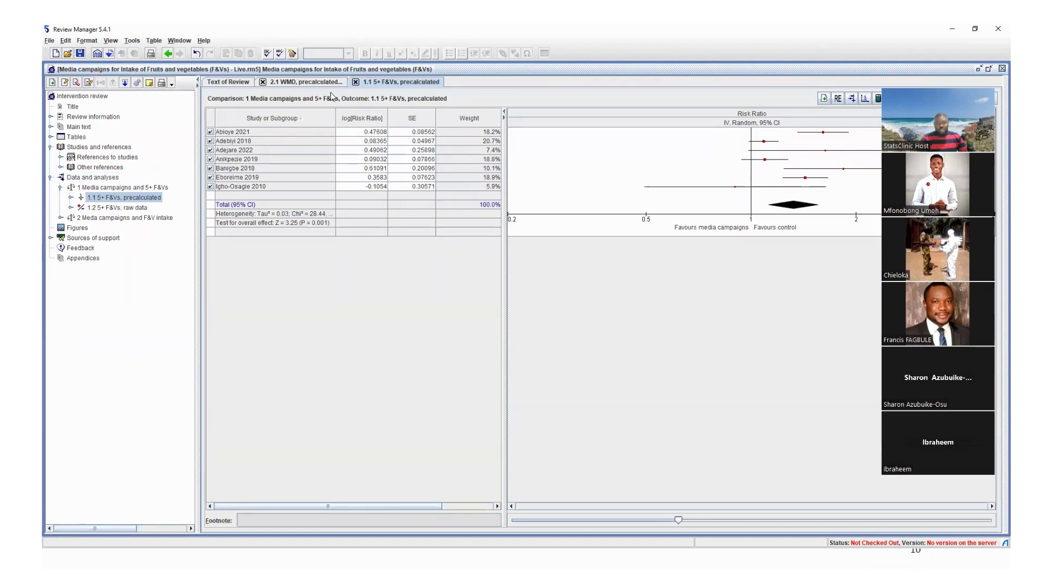
click(314, 82)
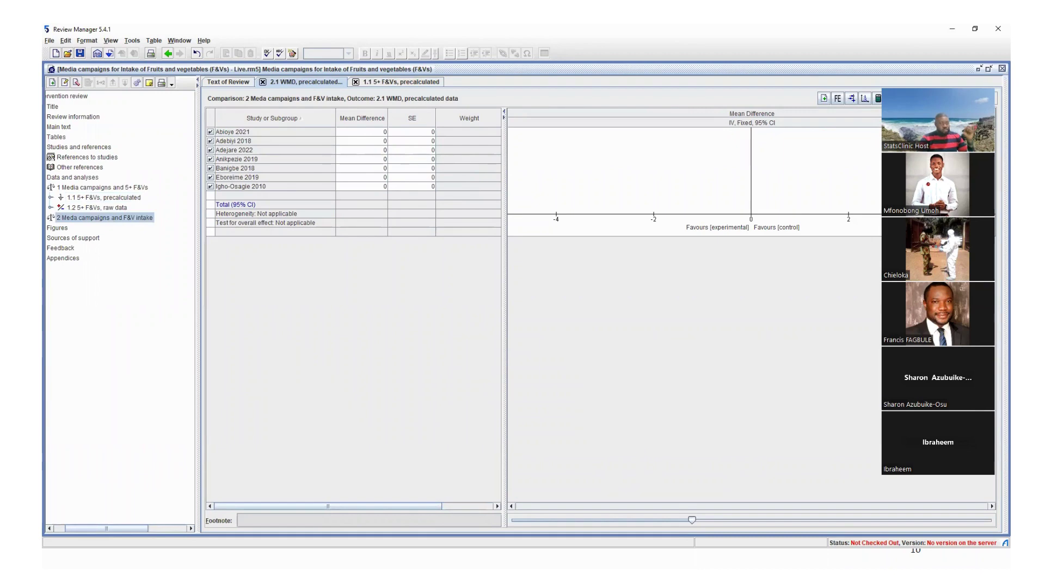
Switch to the metadat workbook in Excel and copy the md values of the first seven studies, AB2:AB8
key(alt+Tab)
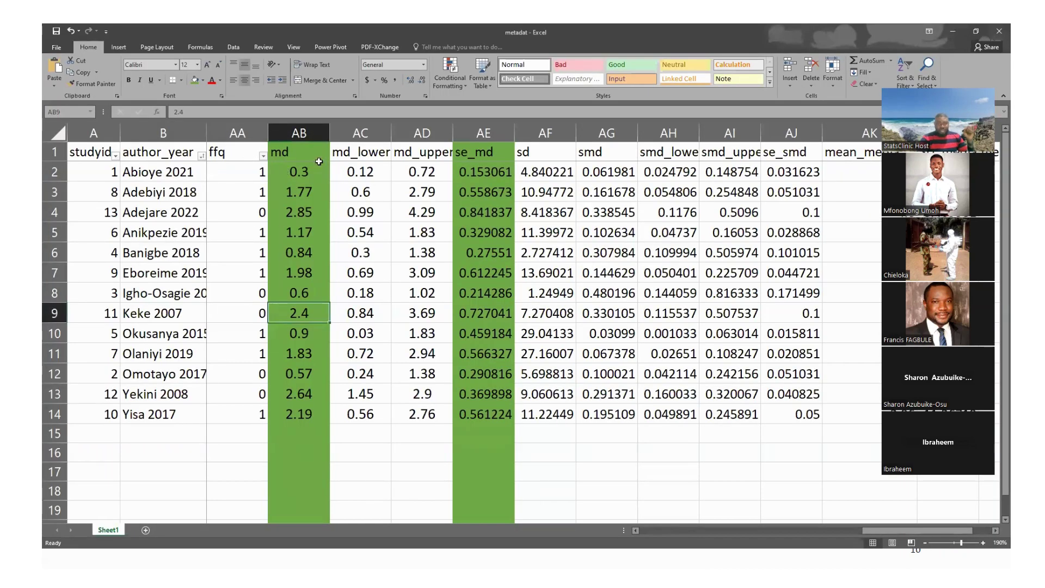
click(300, 171)
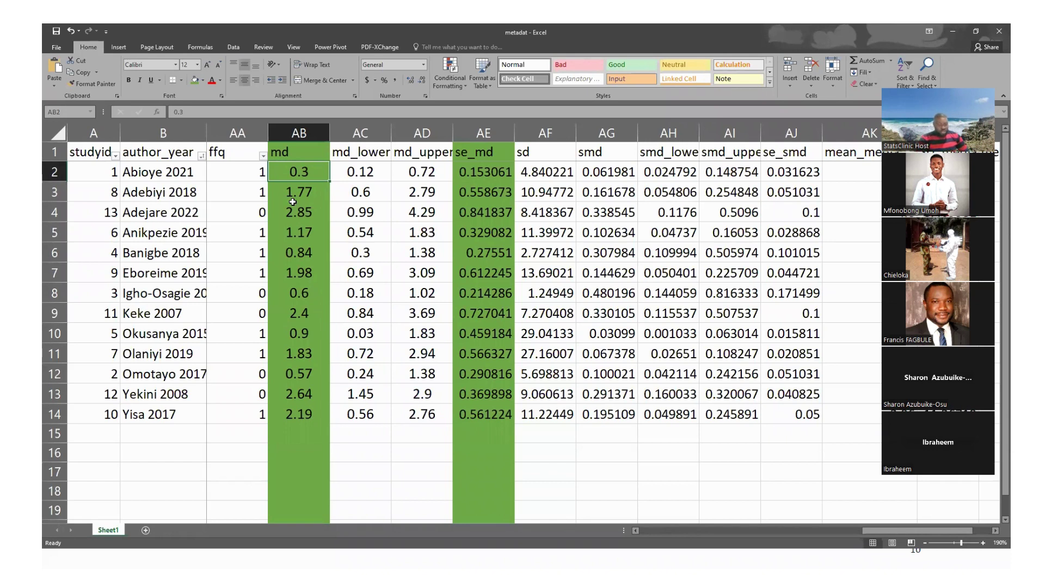
key(shift+Down)
key(shift+Down)
key(shift+Down)
key(shift+Down)
key(shift+Down)
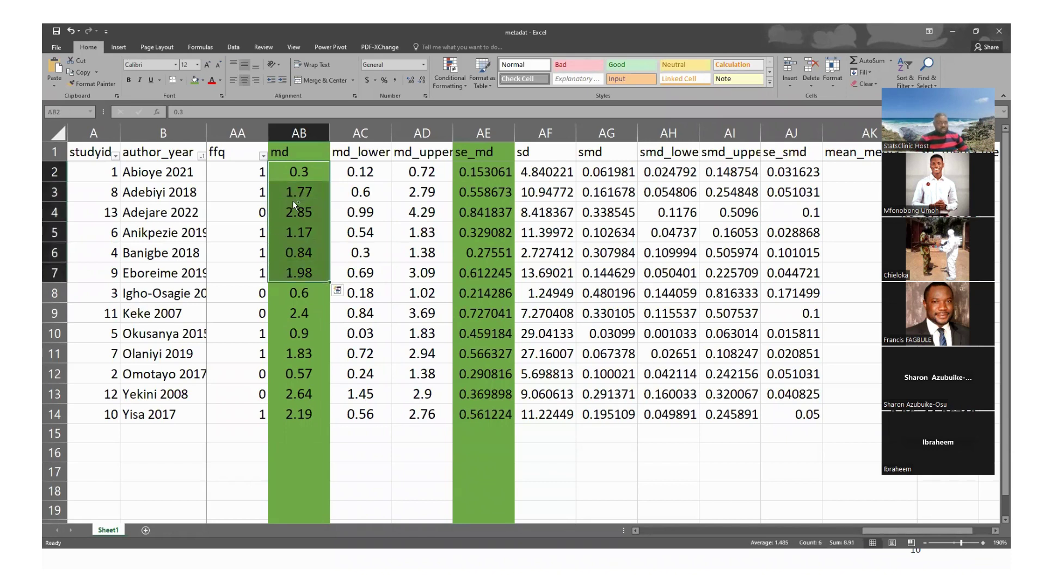
key(ctrl+q)
key(Escape)
key(shift+Down)
key(ctrl+c)
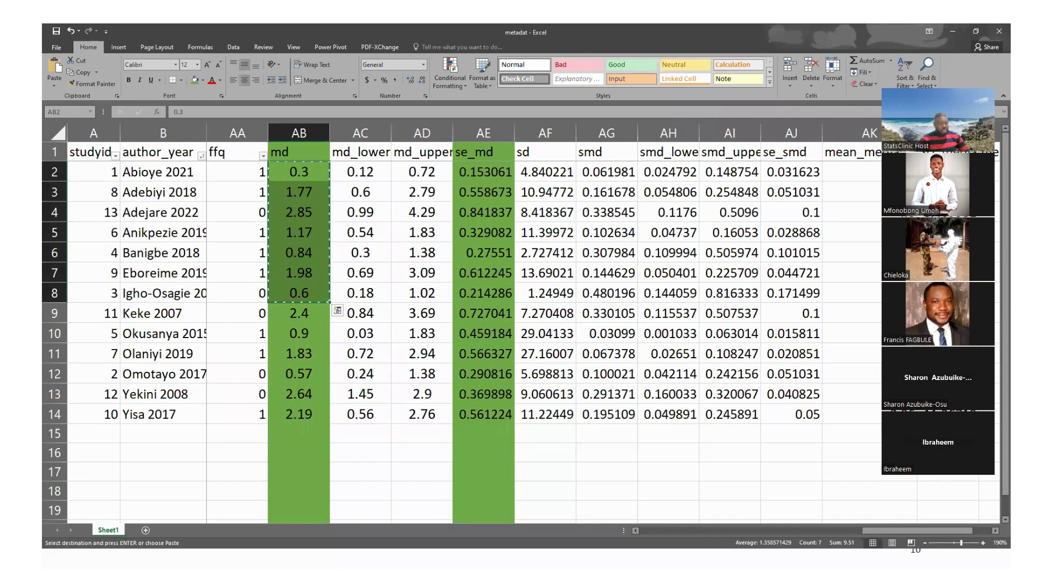
Switch to Review Manager and paste the copied values into the Mean Difference column, starting at the first study
key(alt+Tab)
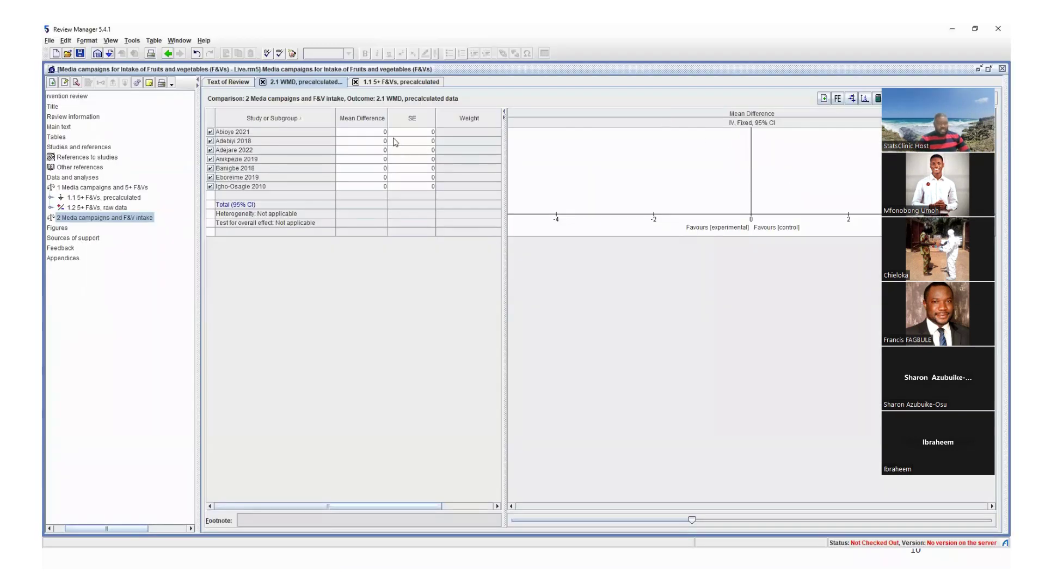
click(372, 133)
key(ctrl+v)
Copy the se_md values in AE2:AE8 from the Excel workbook and paste them into Review Manager's SE column from the first study
key(alt+Tab)
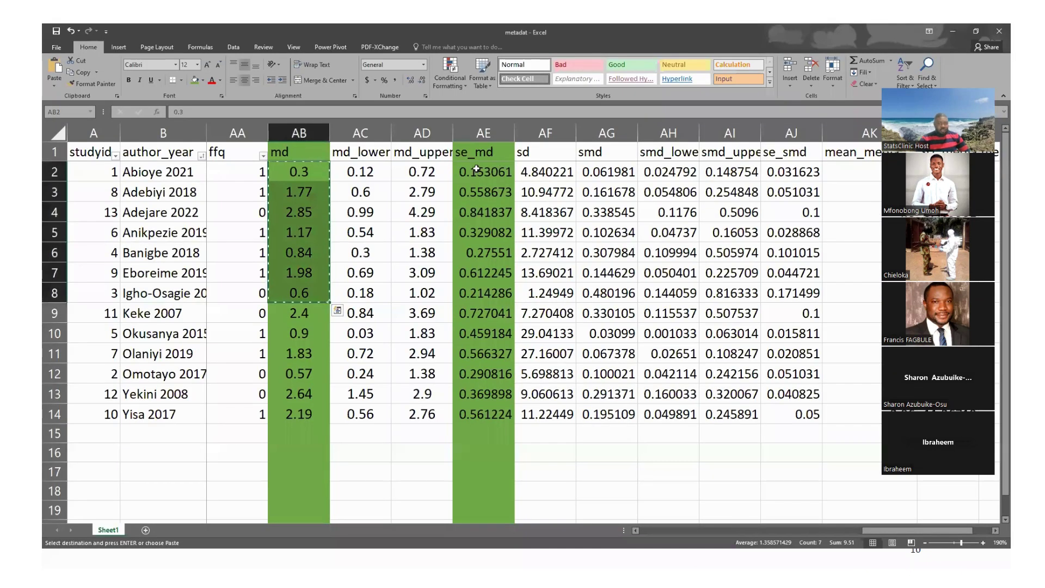
drag(476, 170, 487, 294)
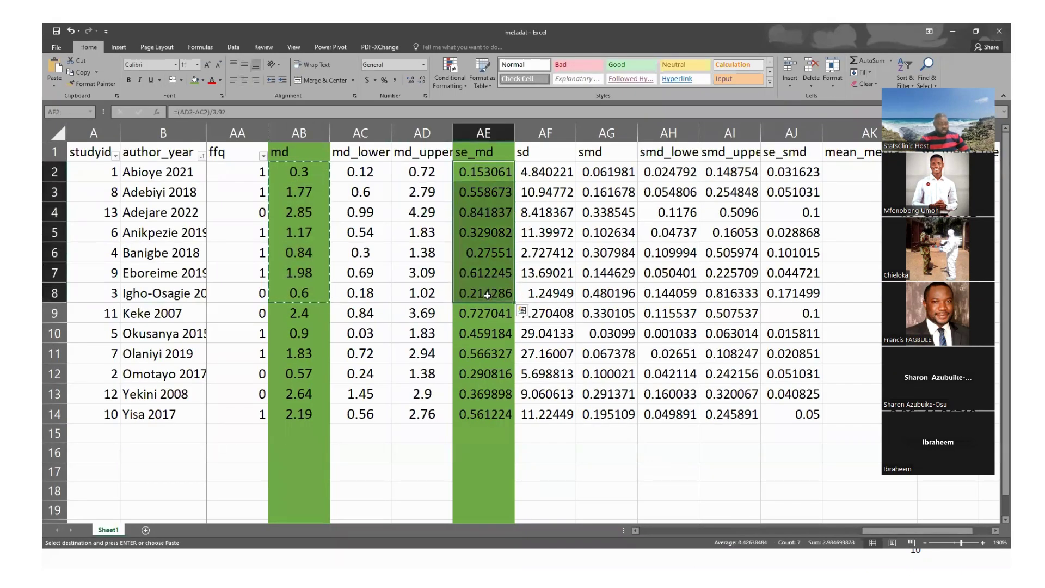
key(ctrl+c)
key(alt+Tab)
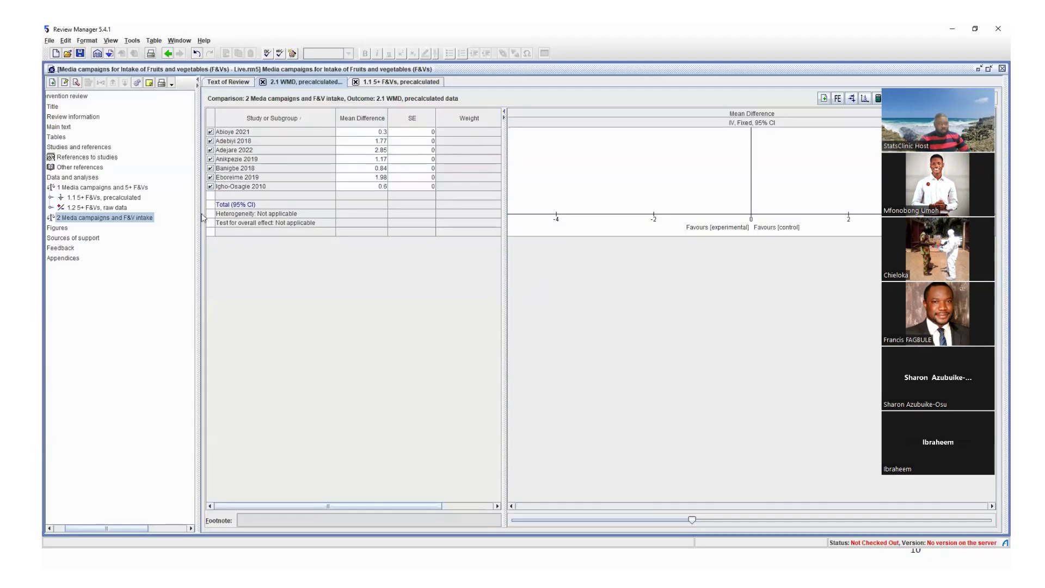
click(412, 133)
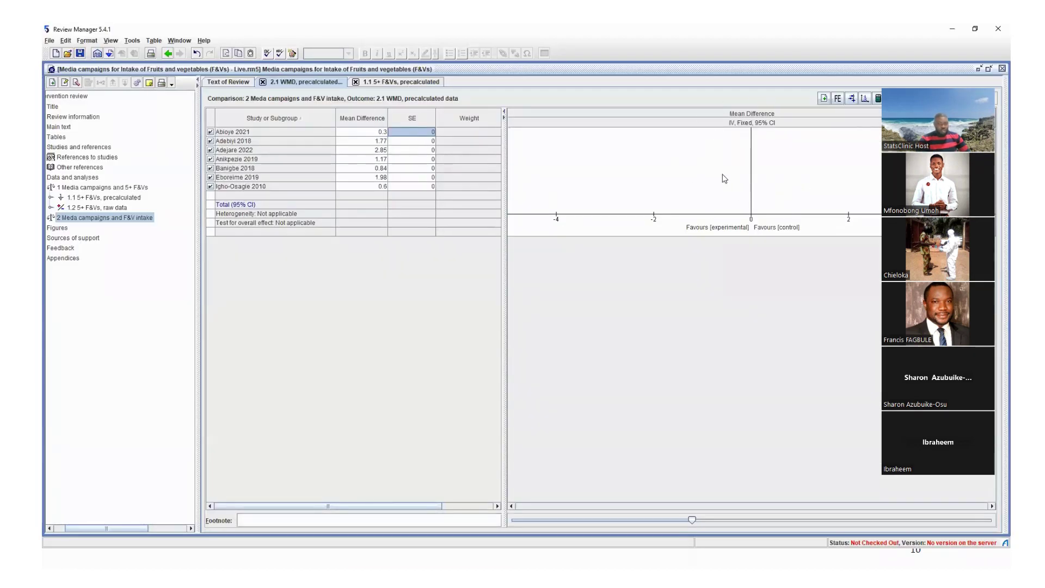
key(ctrl+v)
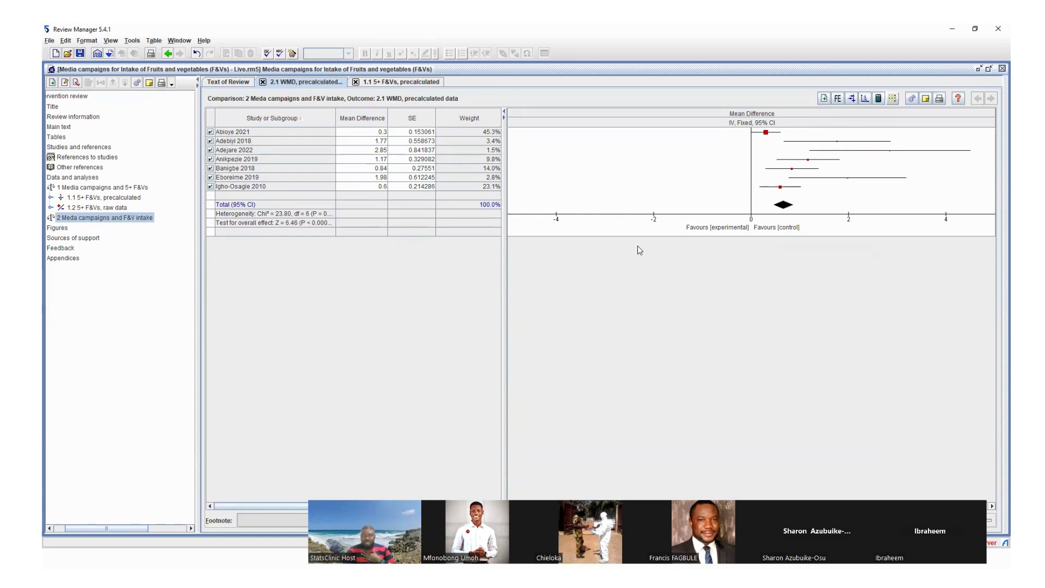
View the WMD outcome's forest plot, and switch to the slide show to advance to the slide on interpreting the forest plot
click(851, 99)
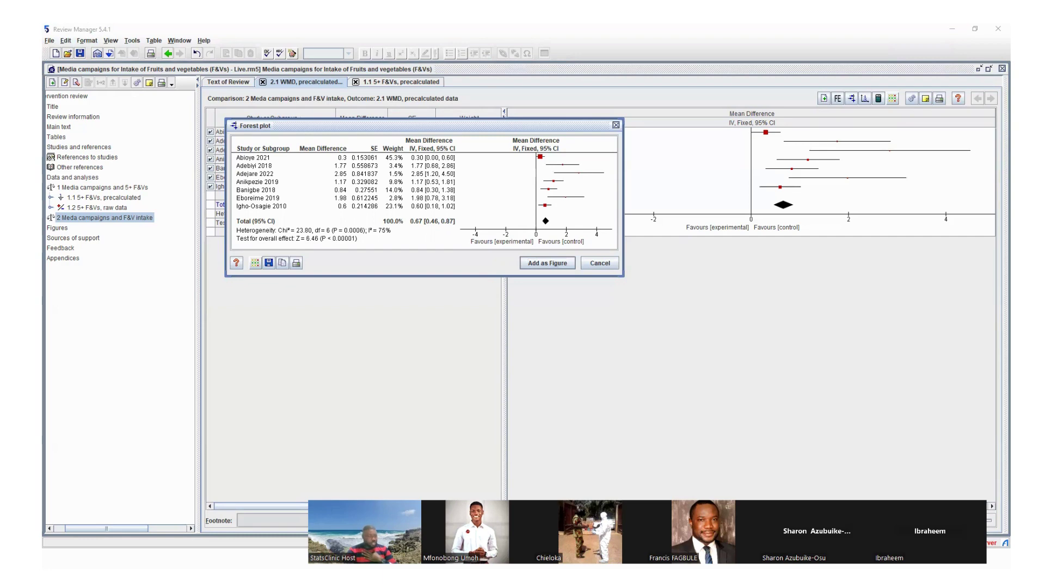
key(alt+Tab)
key(Right)
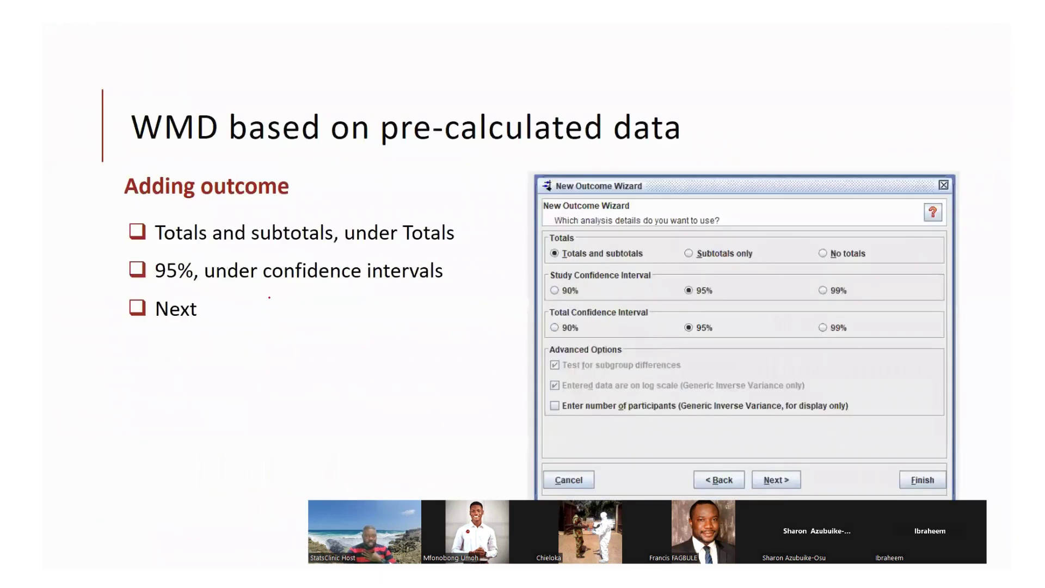
key(Right)
key(Right)
key(Right)
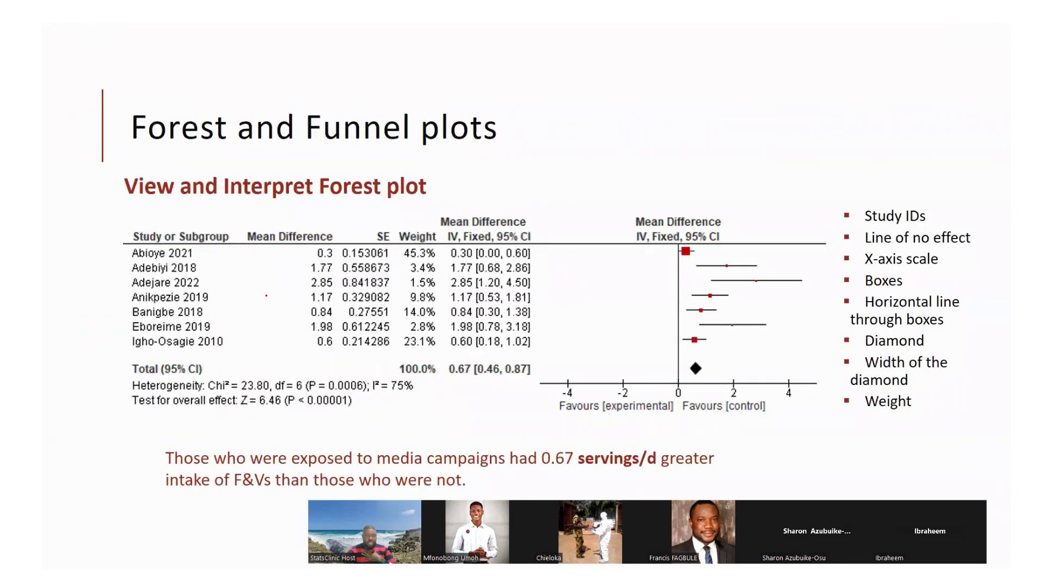
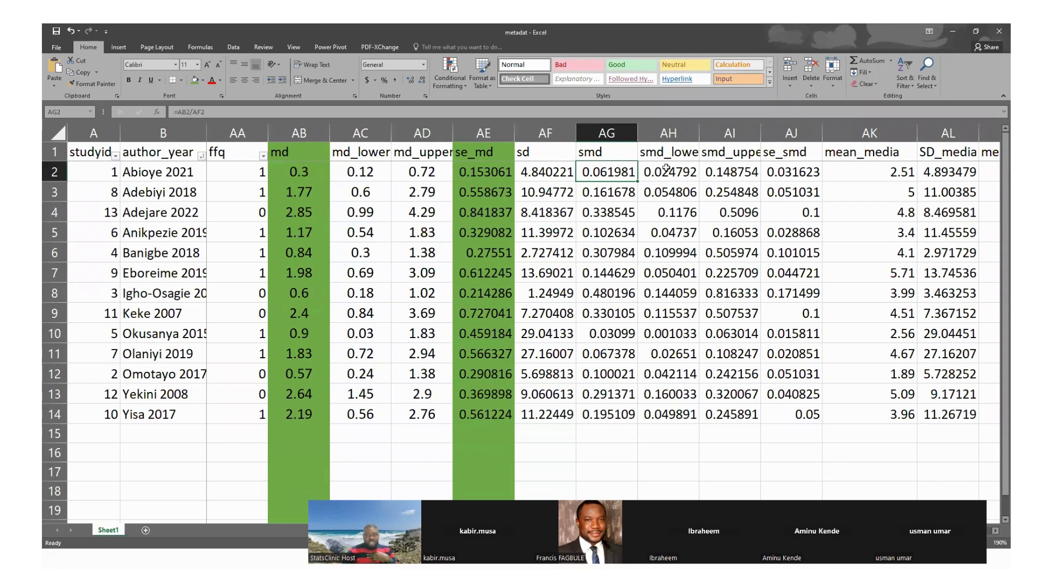
Examine the smd_lower, smd_upper and se_smd formulas in AH2, AI2 and AJ2 of the workbook, and switch back to Review Manager
click(665, 170)
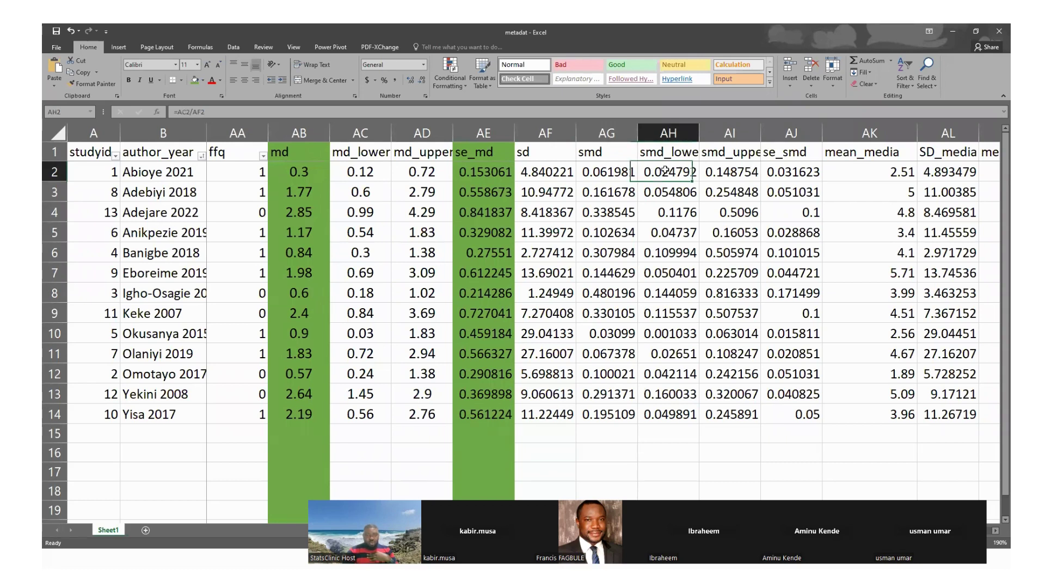
click(734, 172)
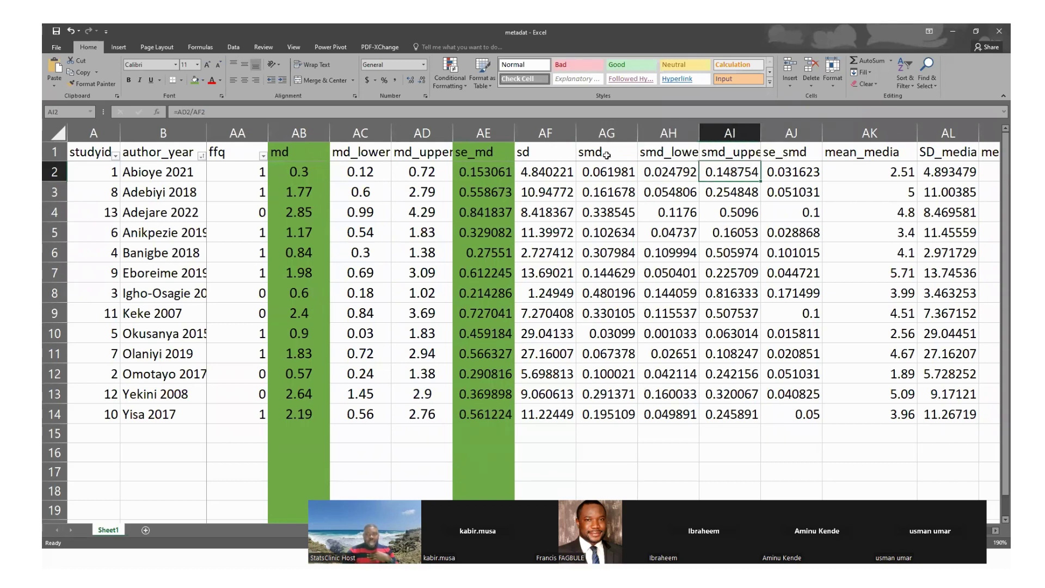
click(782, 168)
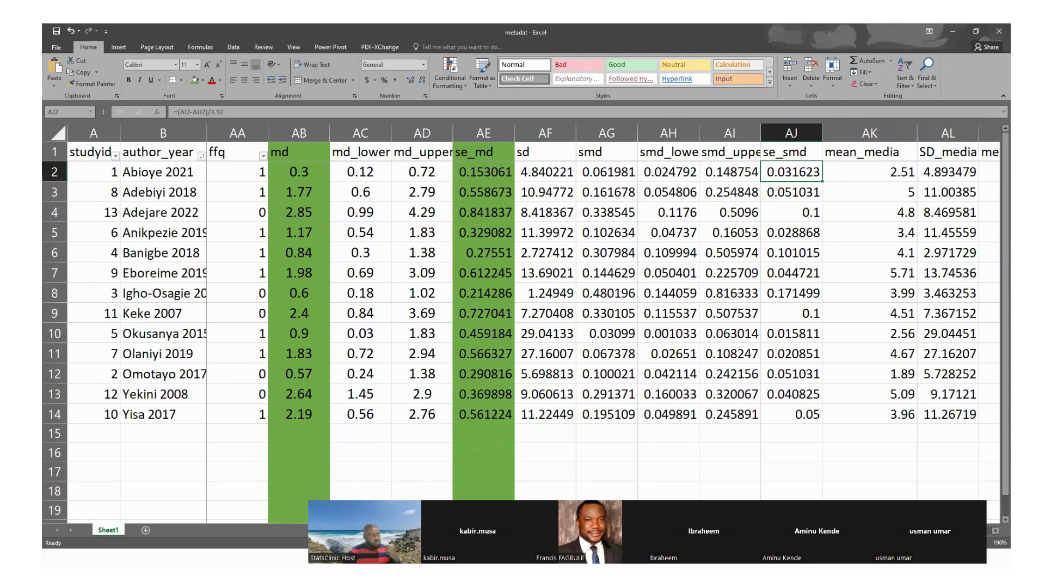
key(alt+Tab)
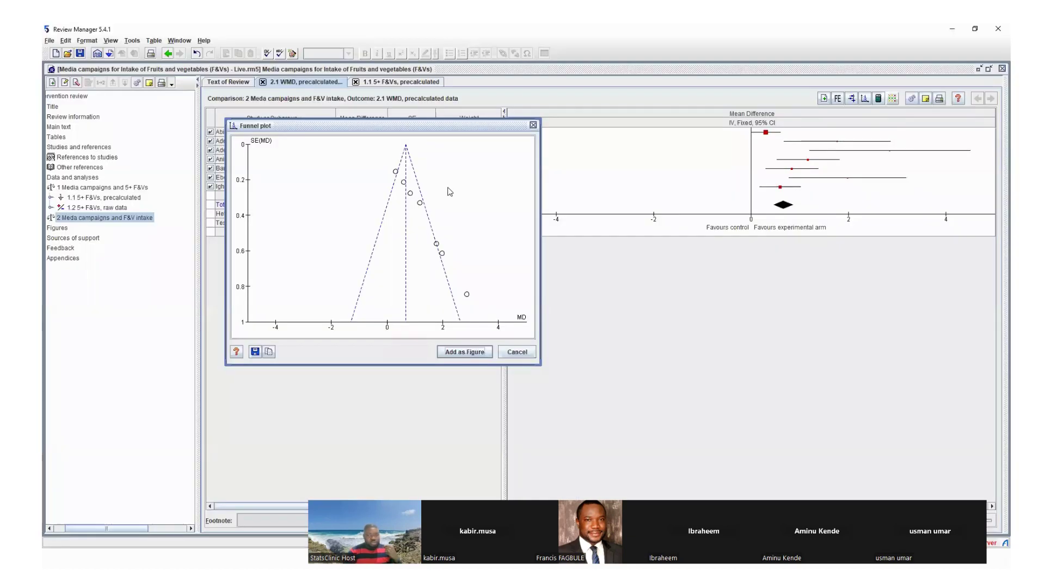
Close the funnel plot of the WMD outcome
click(532, 125)
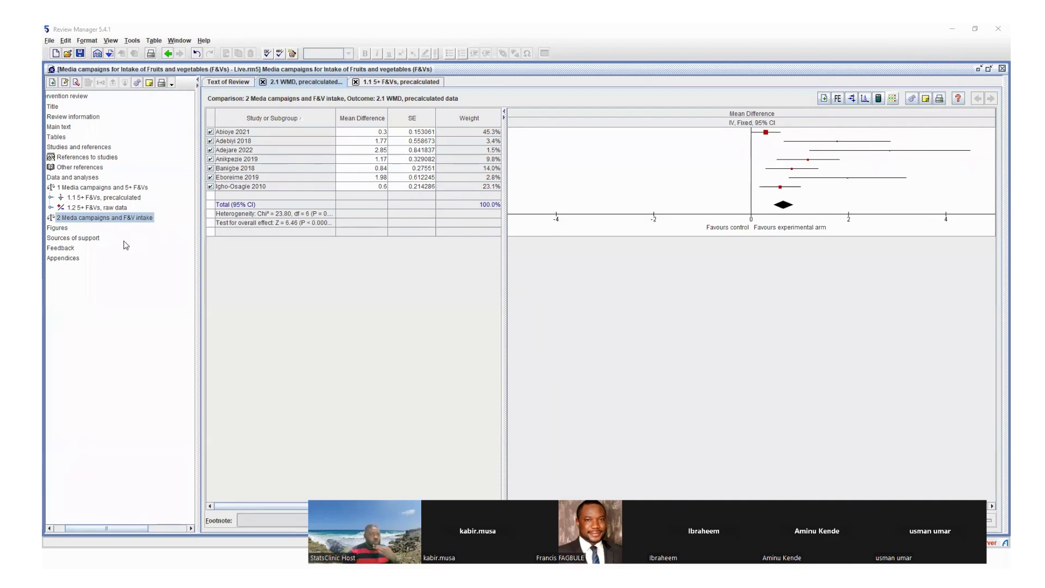
drag(93, 529, 81, 527)
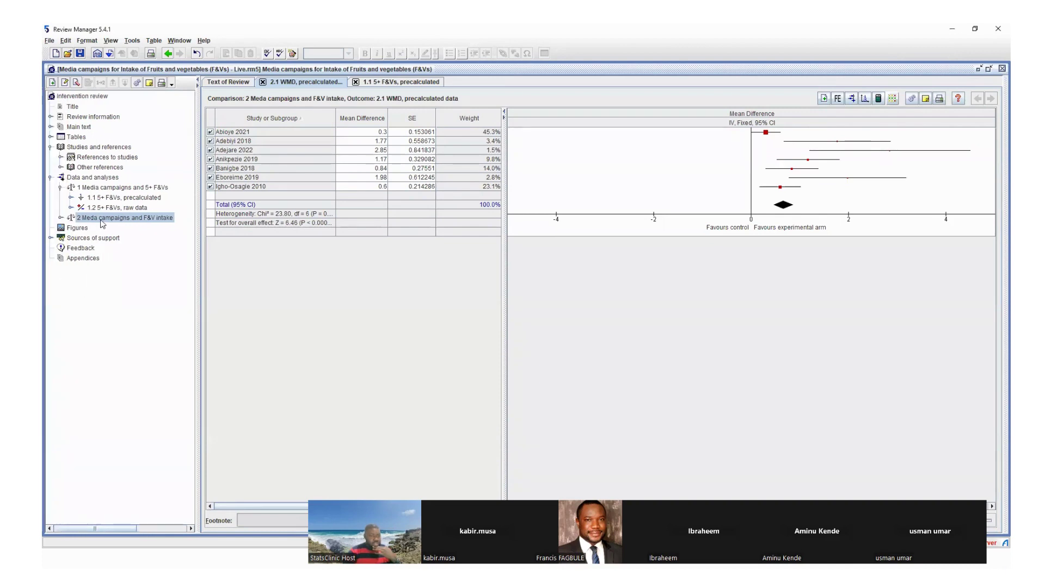
right_click(102, 219)
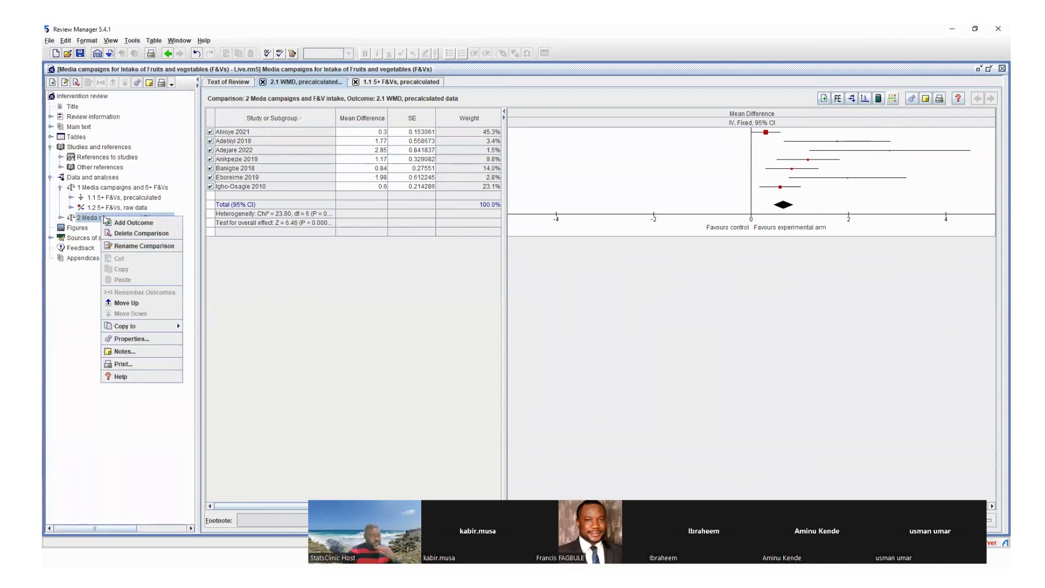
click(121, 226)
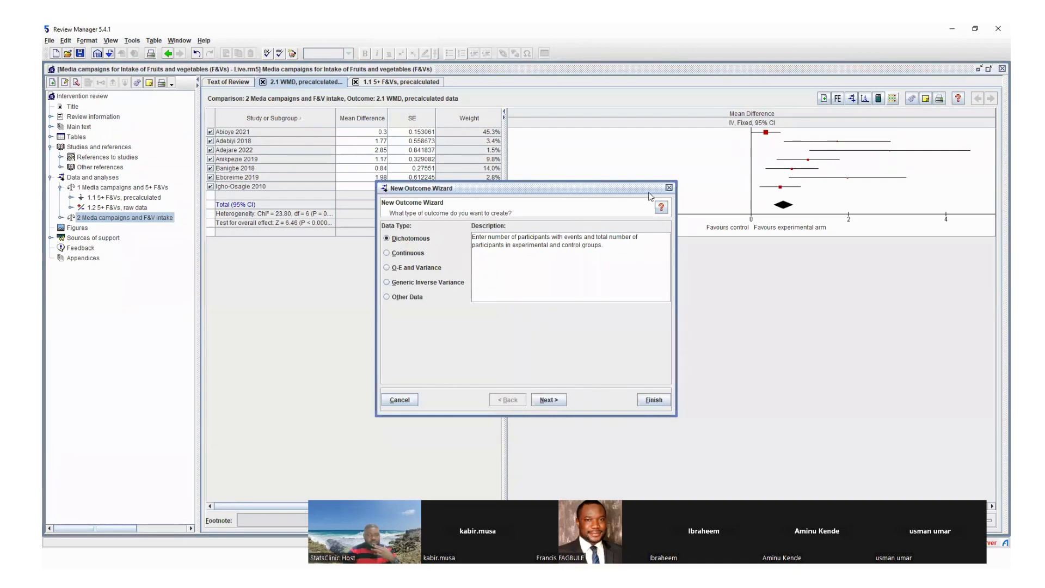
click(418, 284)
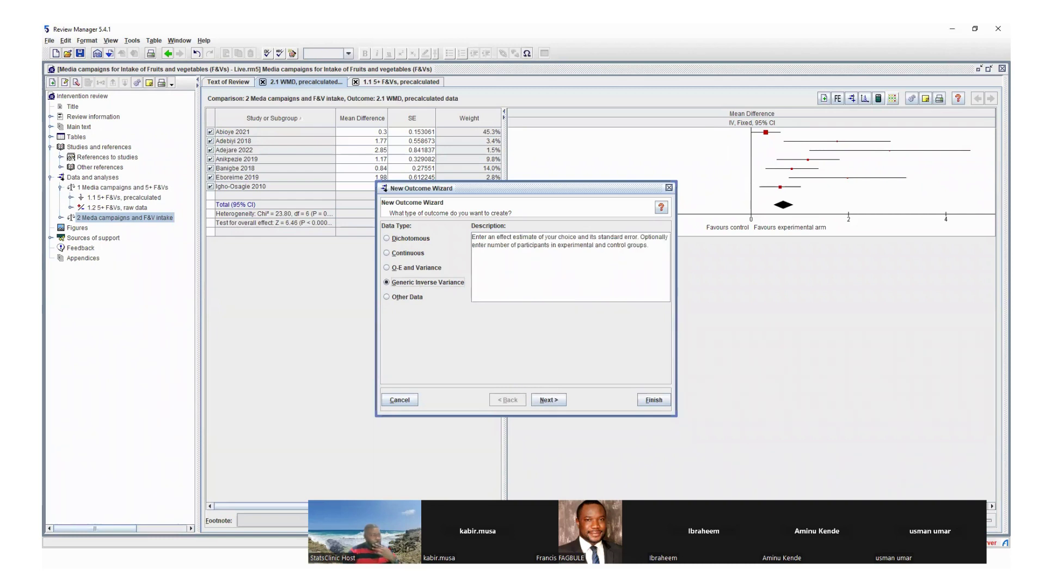
click(548, 400)
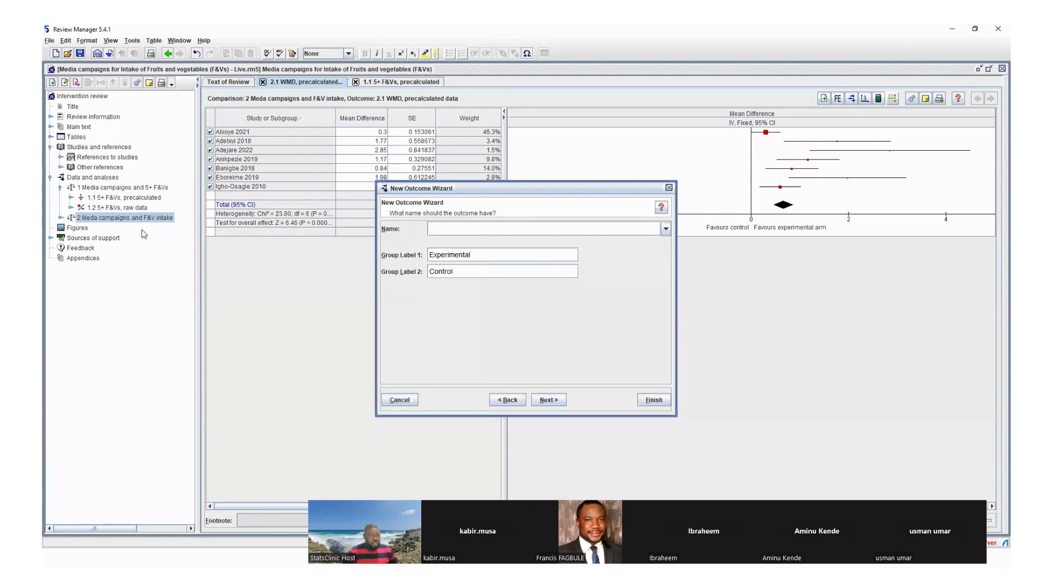
key(Escape)
click(60, 218)
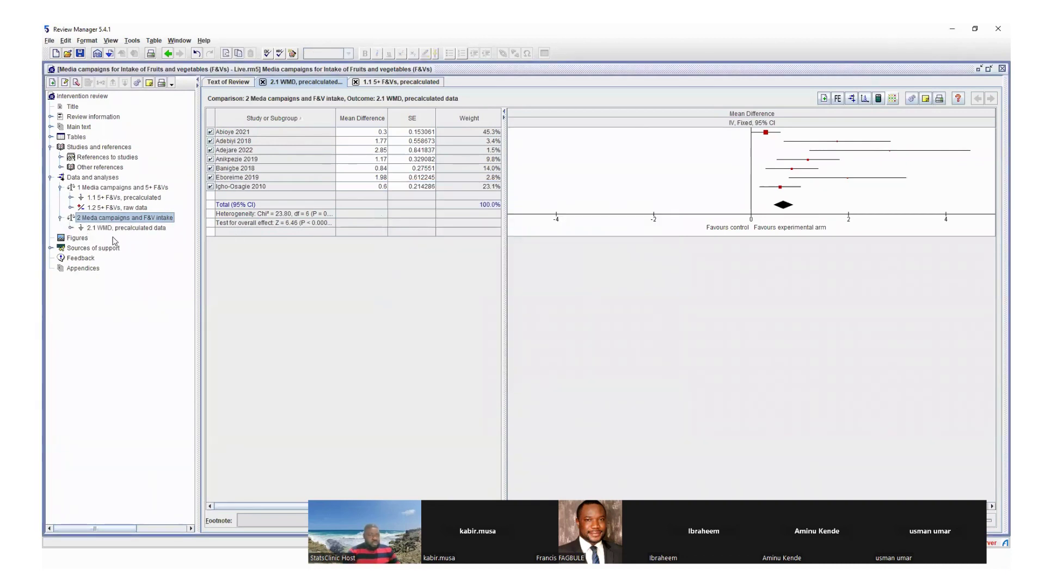
mouse_move(89, 559)
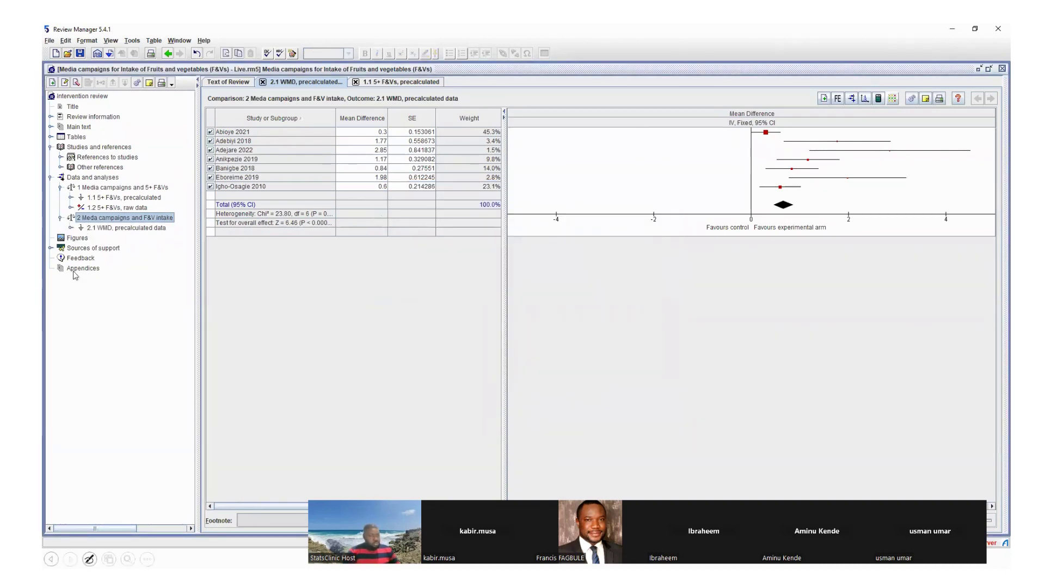
right_click(121, 220)
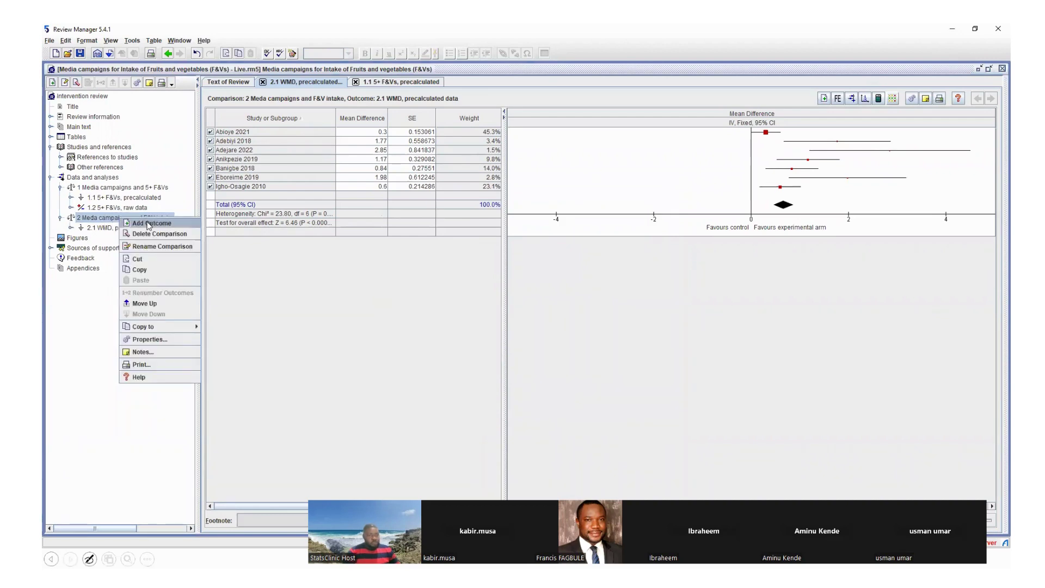
click(148, 224)
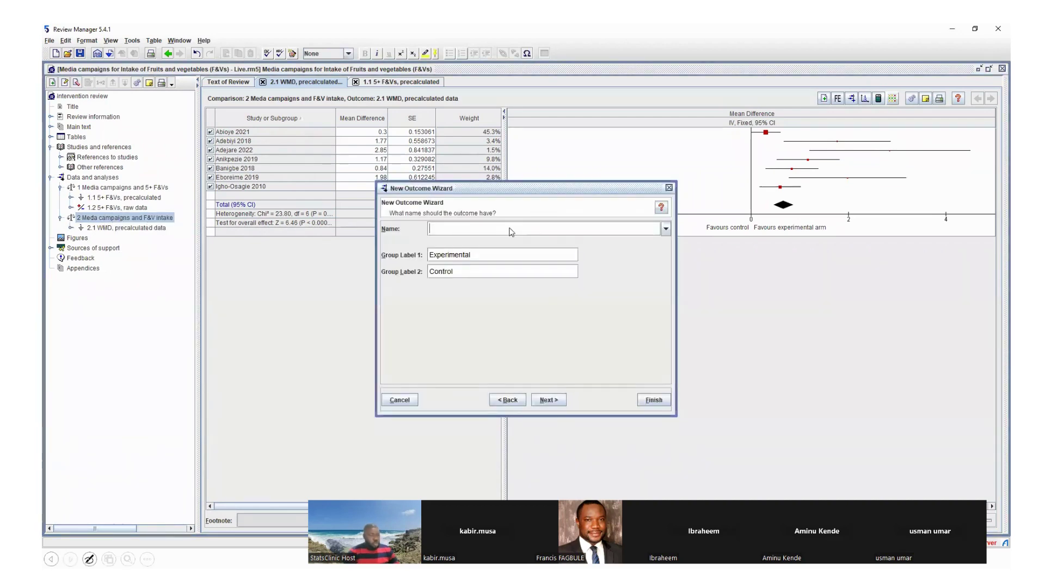
text(SMD, precal)
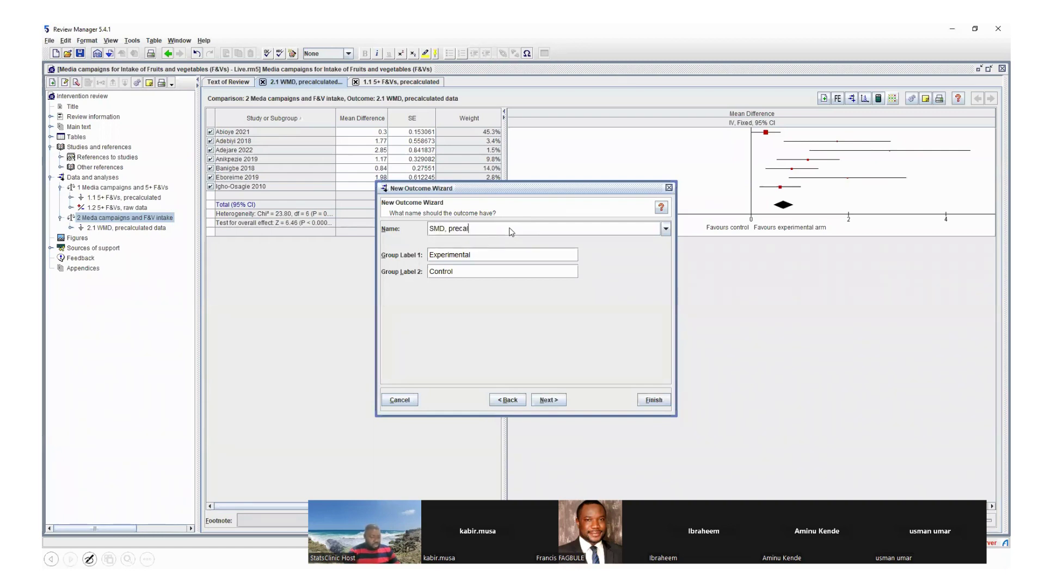
text(culated data)
click(546, 402)
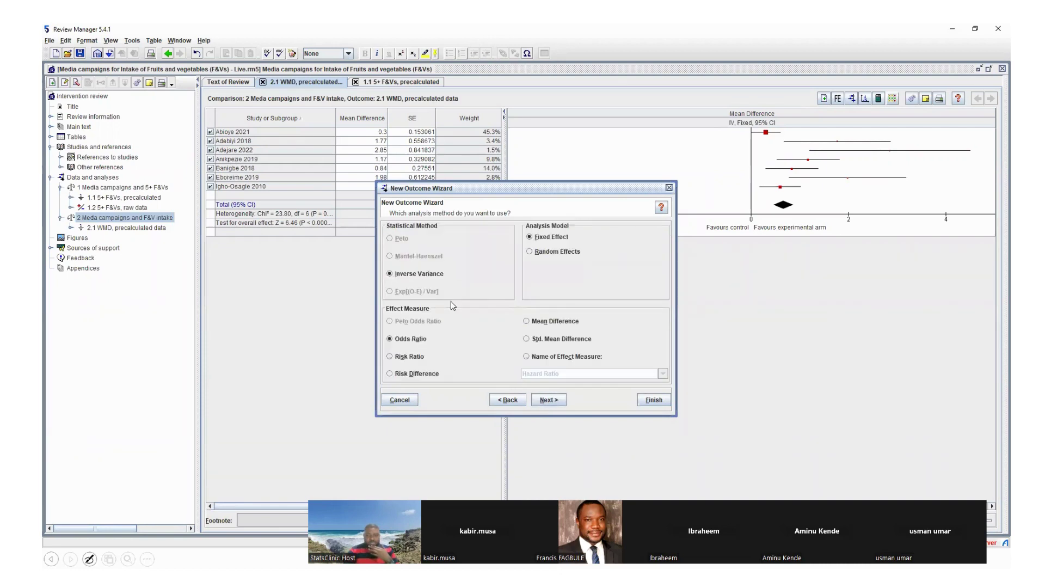
click(536, 340)
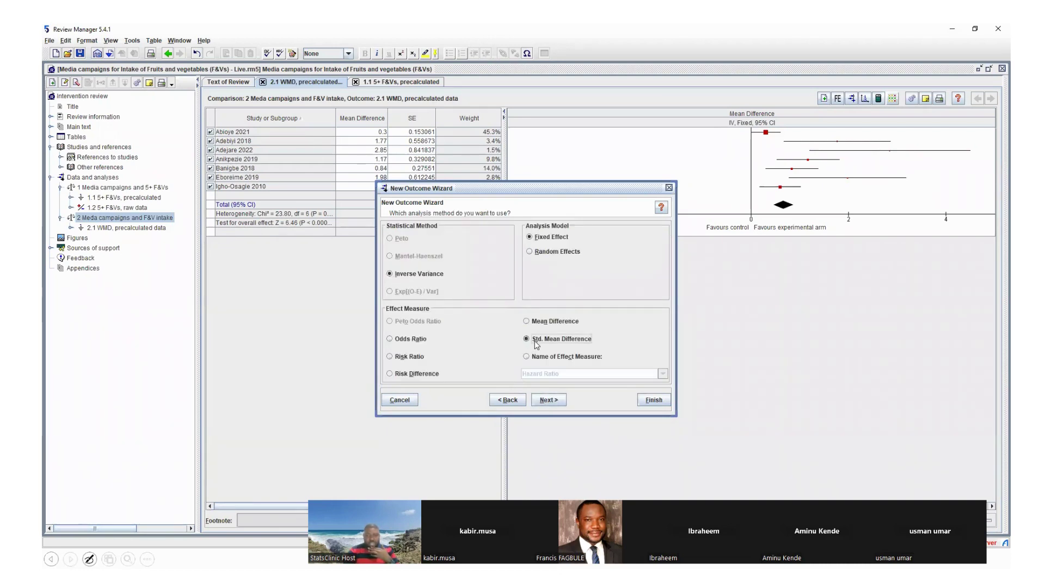
click(556, 399)
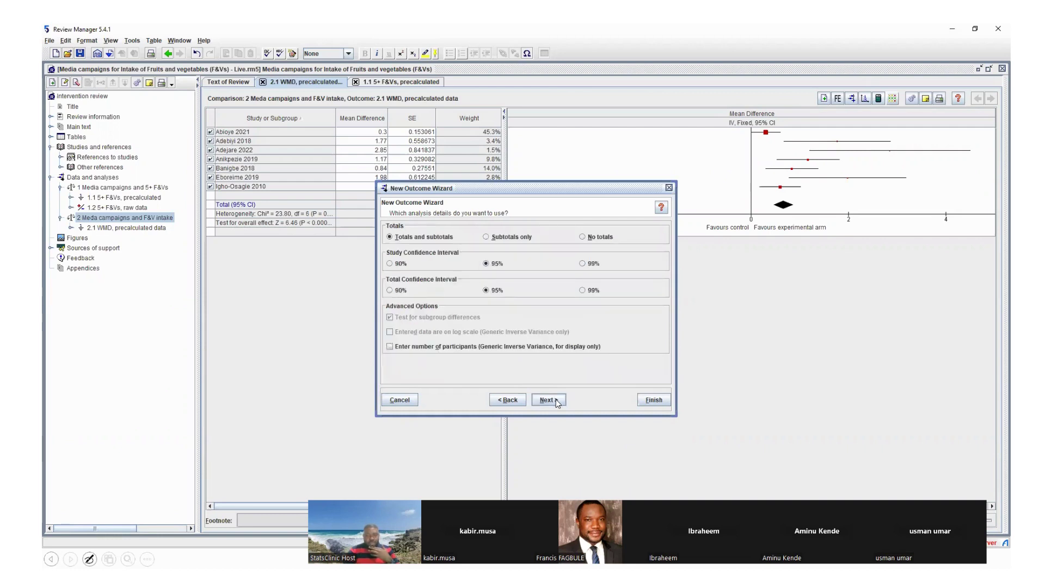
click(556, 400)
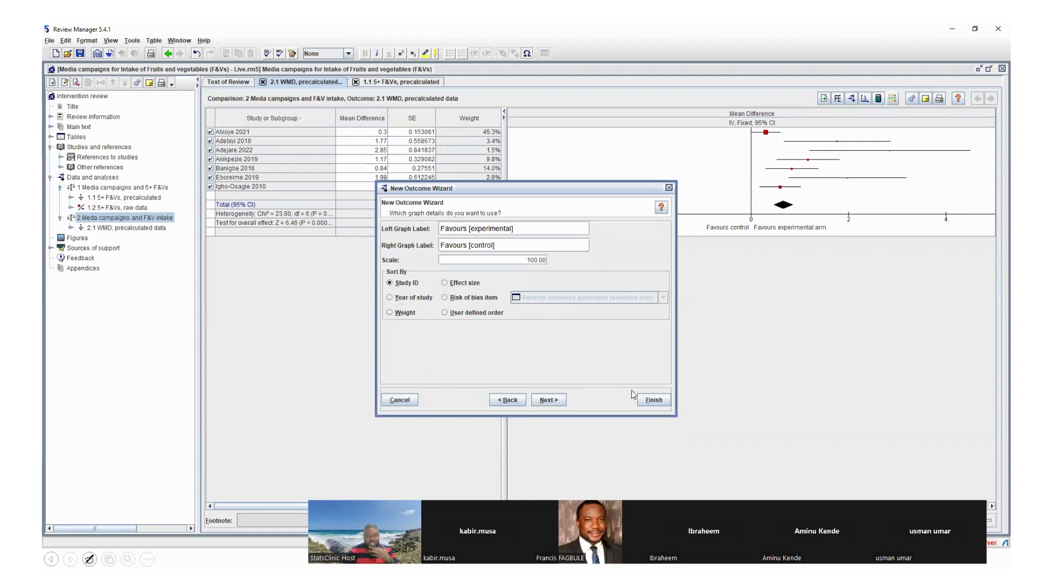
click(505, 401)
click(505, 400)
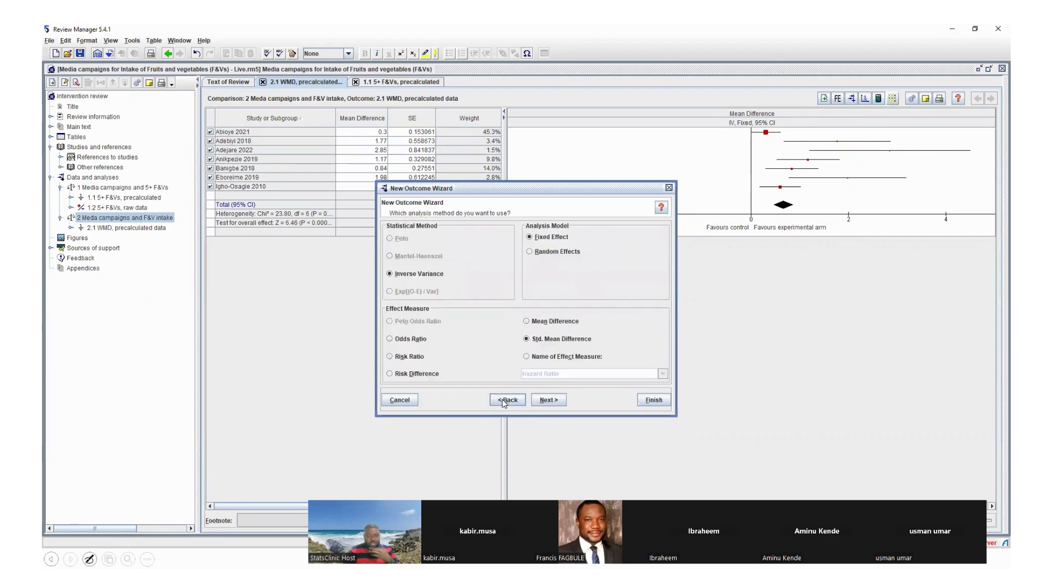
click(505, 401)
click(504, 402)
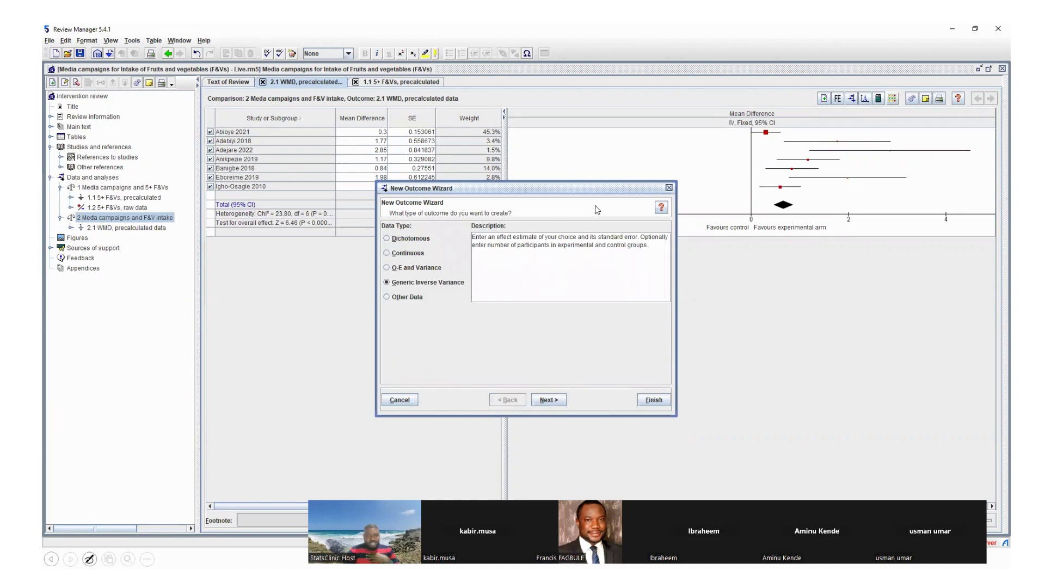
click(669, 187)
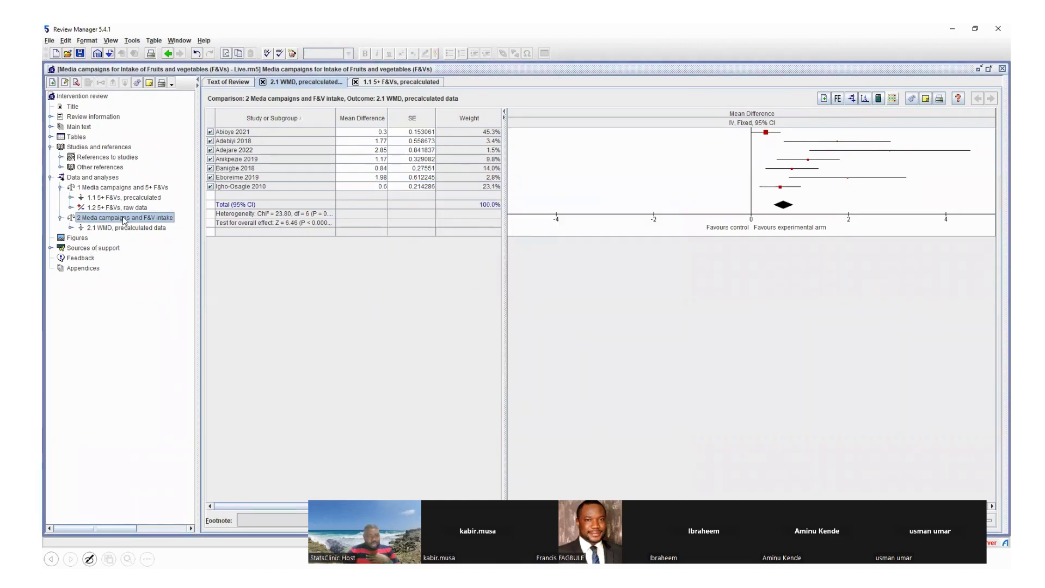
Add a Generic Inverse Variance outcome named "SMD, precalculated data" to comparison 2, Meda campaigns and F&V intake
right_click(89, 218)
click(104, 222)
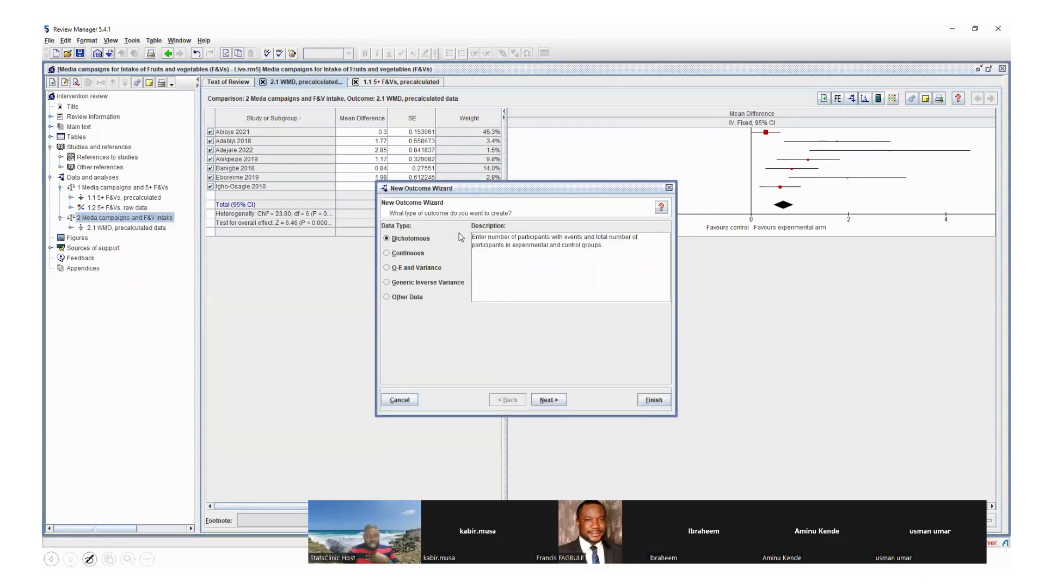
click(412, 283)
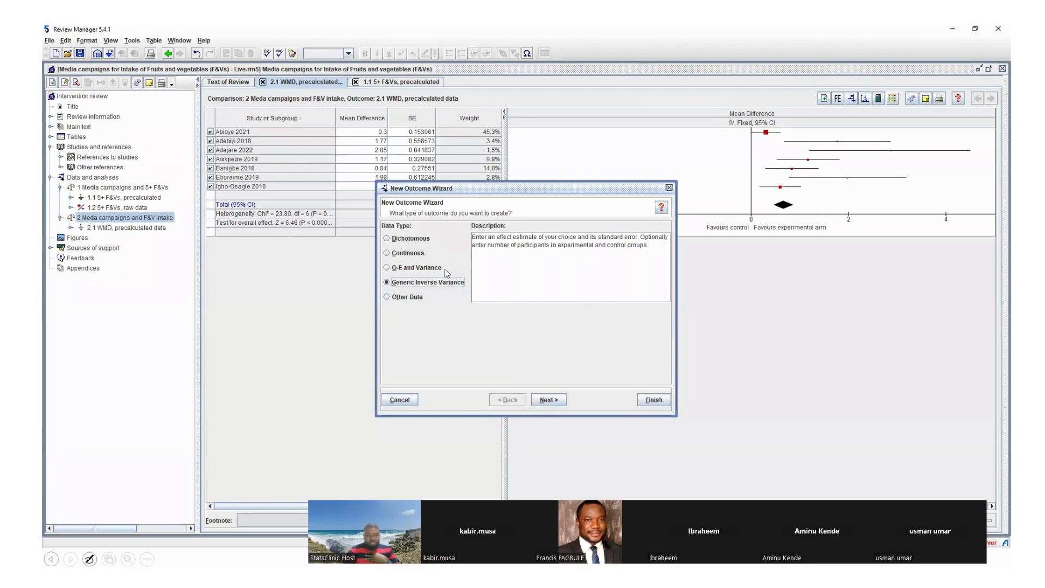
click(548, 400)
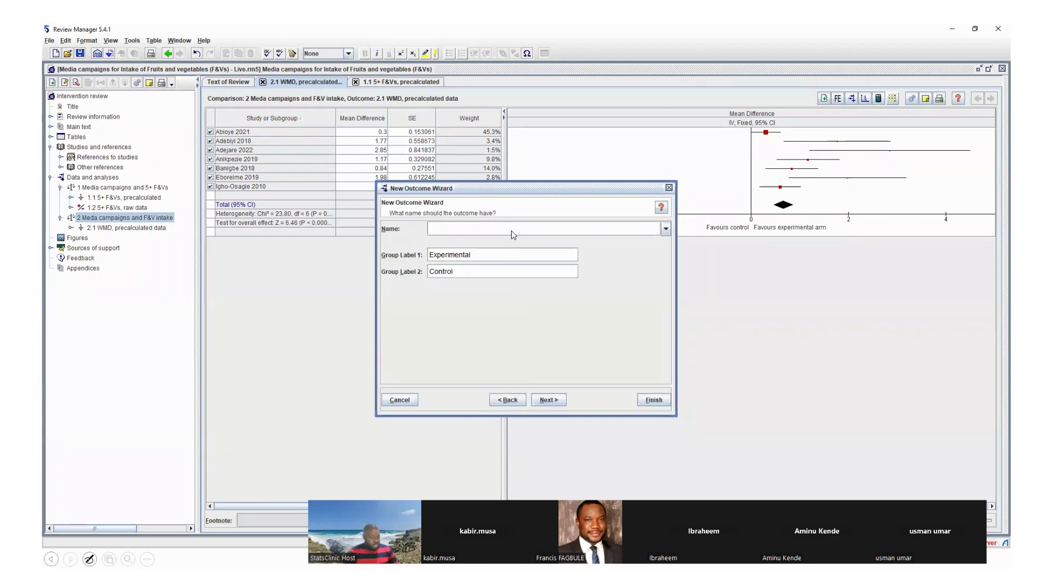
text(SMD)
key(BackSpace)
text(, precla)
key(BackSpace)
key(BackSpace)
text(alculatedd ata)
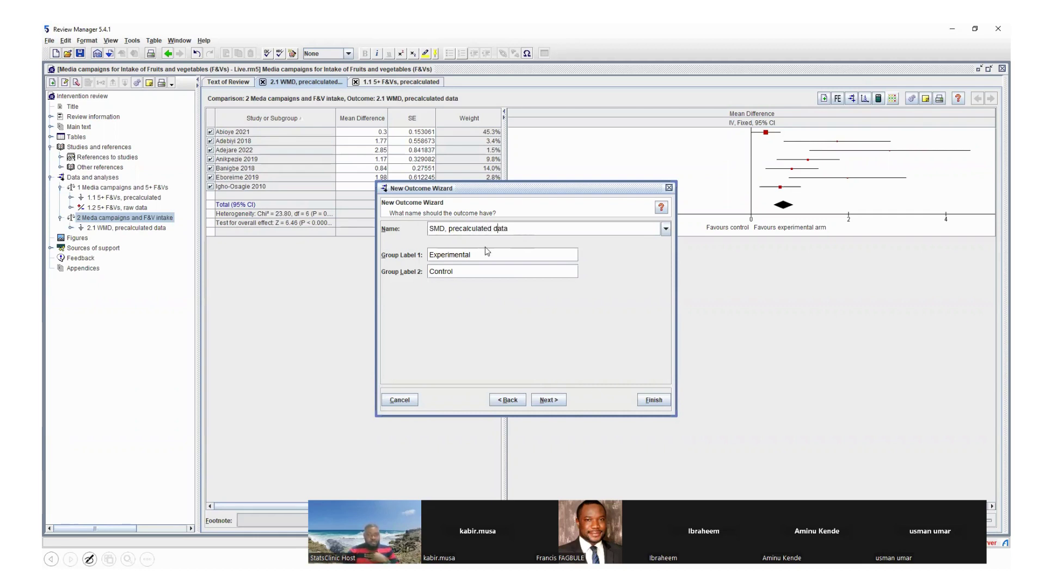
click(550, 400)
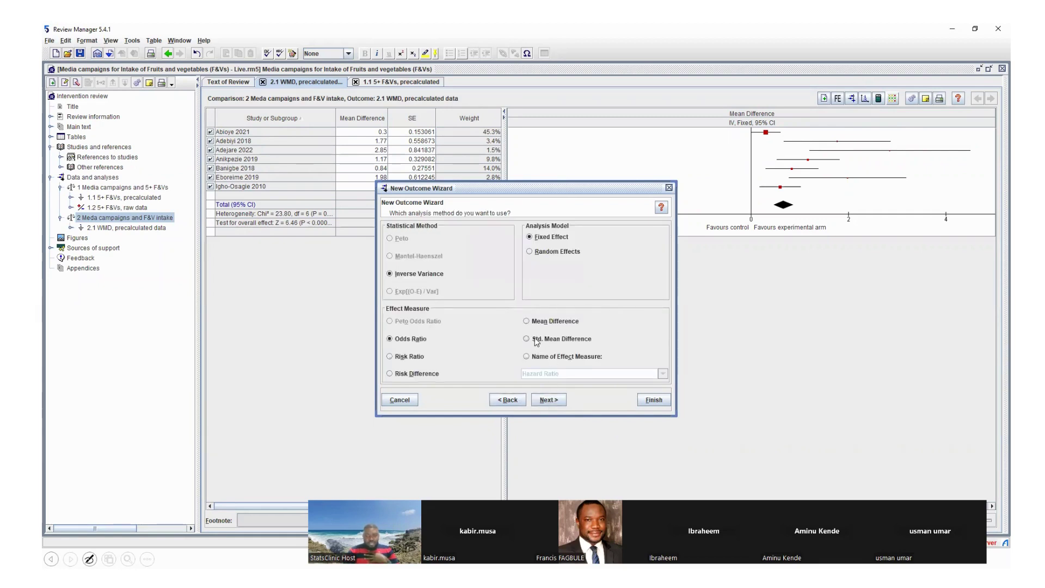
Choose Std. Mean Difference as the new outcome's effect measure and accept the default analysis details
click(535, 339)
click(548, 401)
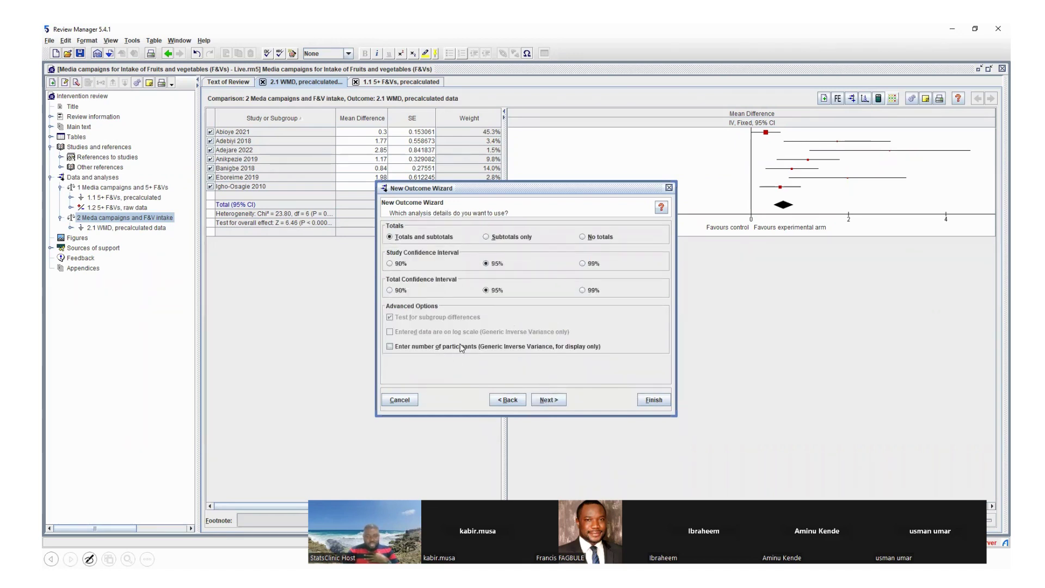
click(550, 400)
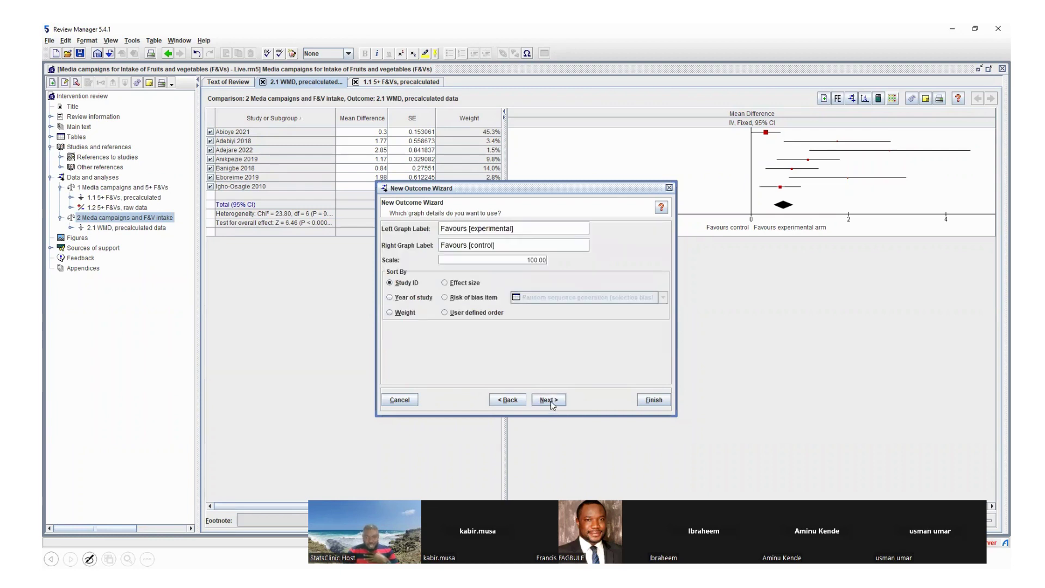
Set the left graph label to "Favours control" and the right graph label to "Favours experimental"
drag(532, 230, 440, 226)
click(438, 221)
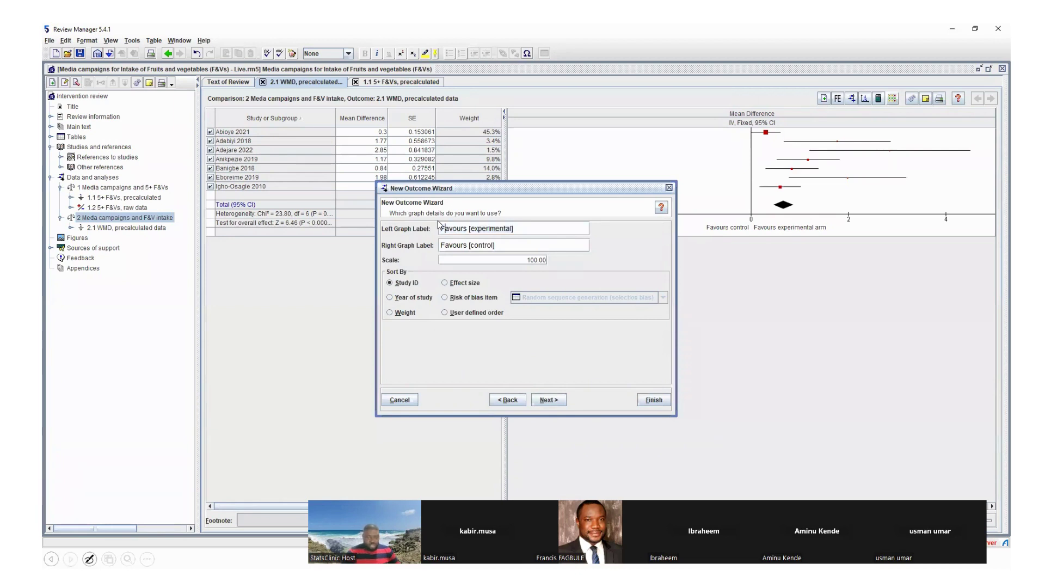
key(shift+Left)
key(shift+Left)
key(shift+Left)
key(shift+Left)
key(shift+Left)
key(shift+Left)
key(shift+Left)
key(shift+Left)
key(shift+Left)
key(shift+Left)
key(shift+Left)
key(shift+Left)
key(shift+Left)
key(shift+Left)
text(control)
key(Tab)
key(shift+Left)
key(shift+Left)
key(shift+Left)
key(shift+Left)
key(shift+Left)
key(shift+Left)
key(shift+Left)
key(shift+Left)
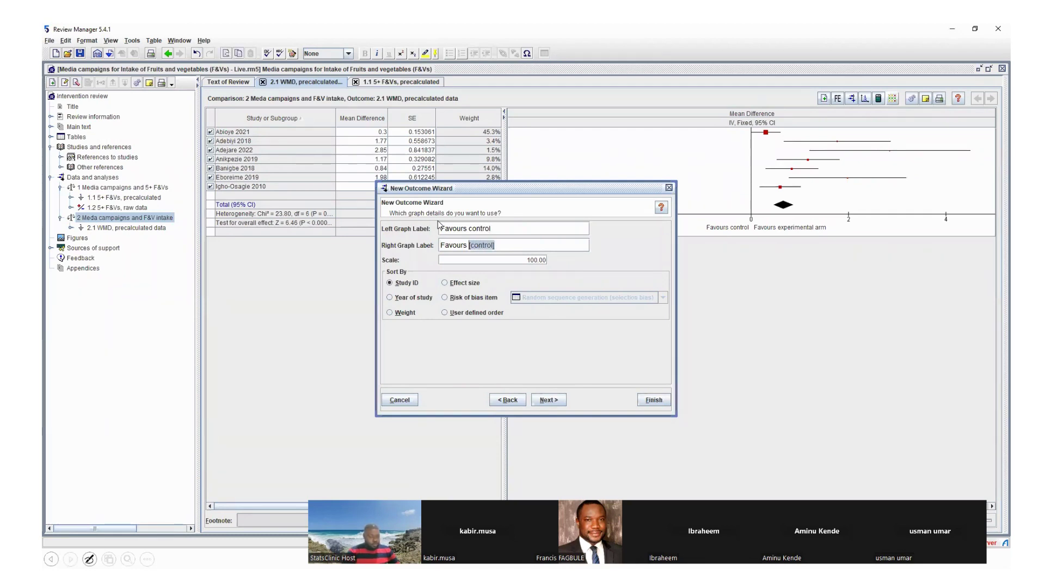
text(experimental)
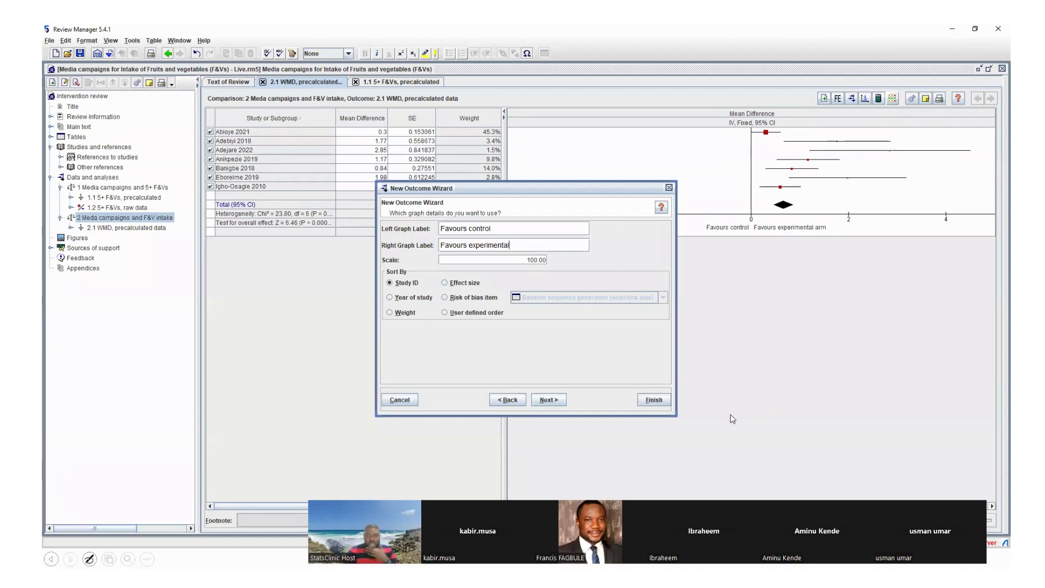
click(554, 401)
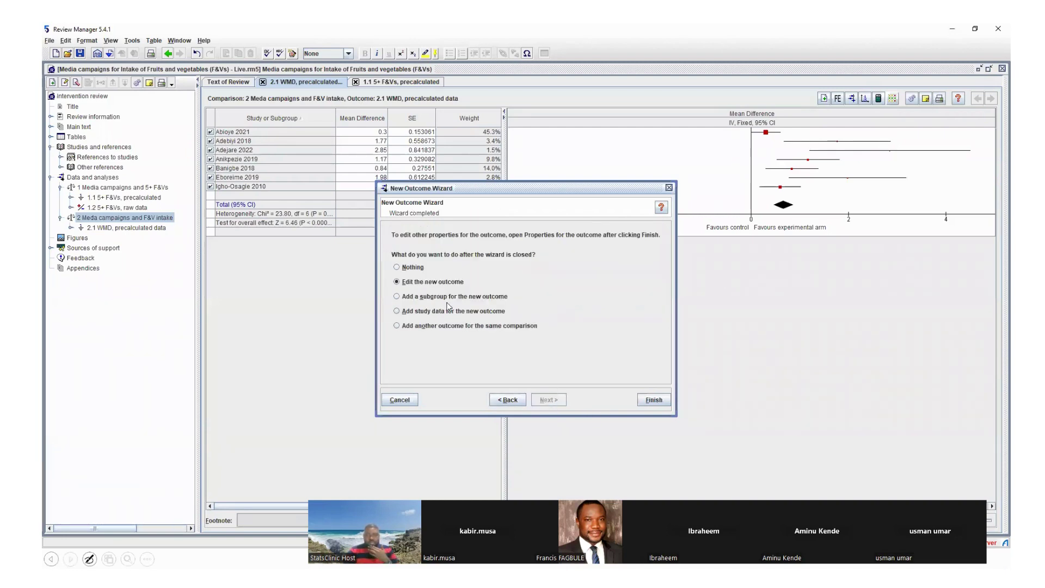
Finish creating the outcome with the option to add study data, and add all seven included studies to it
click(430, 311)
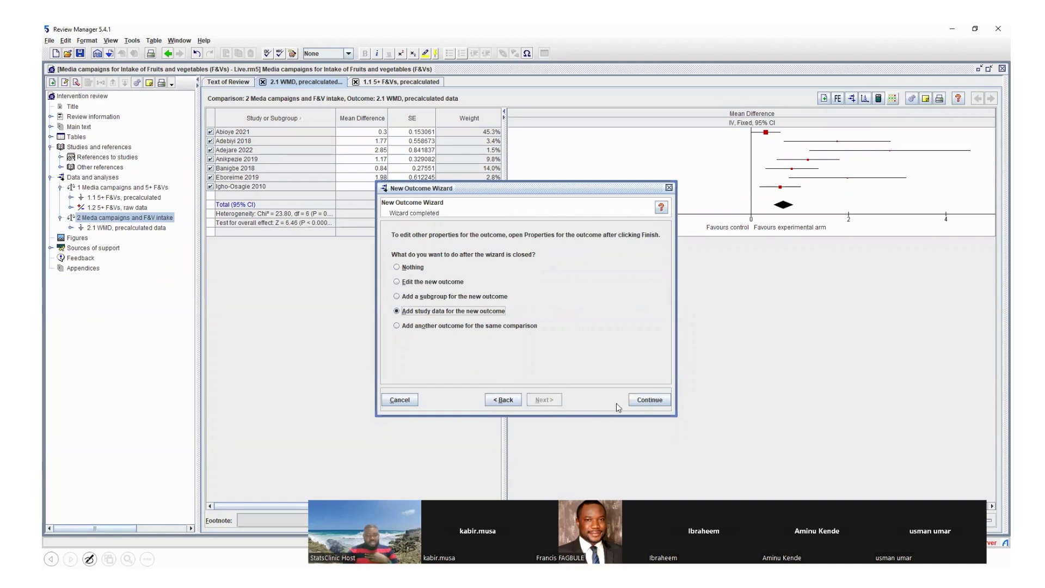
click(639, 400)
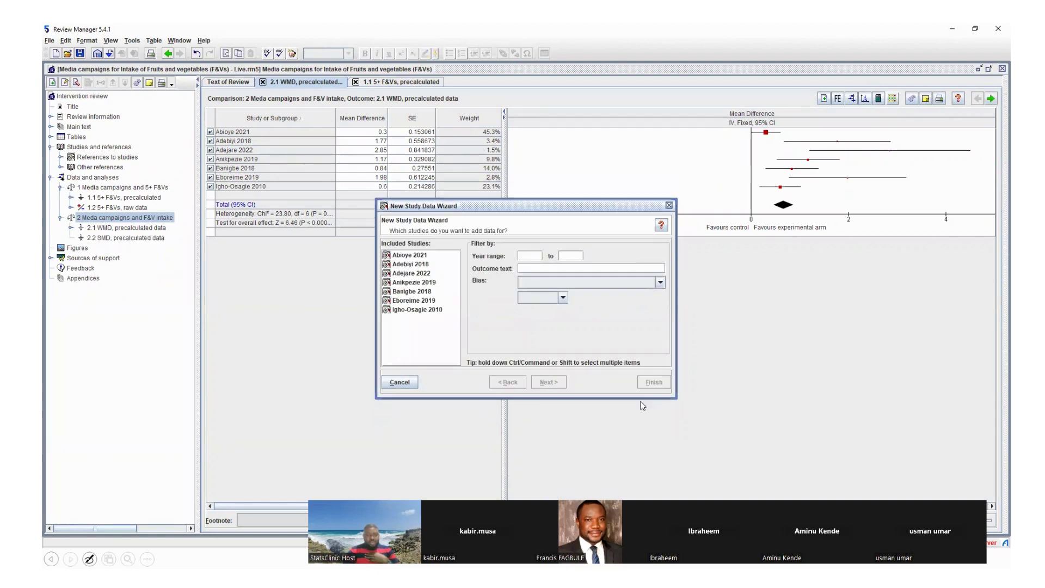
click(418, 256)
key(shift+Down)
key(shift+Down)
key(shift+Down)
key(shift+Down)
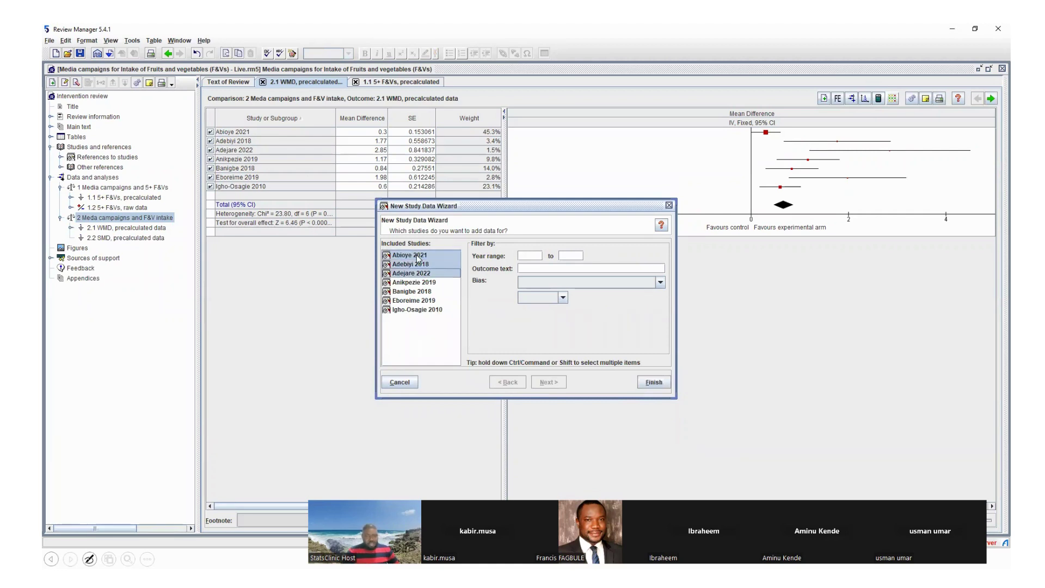
key(shift+Down)
key(shift+Down)
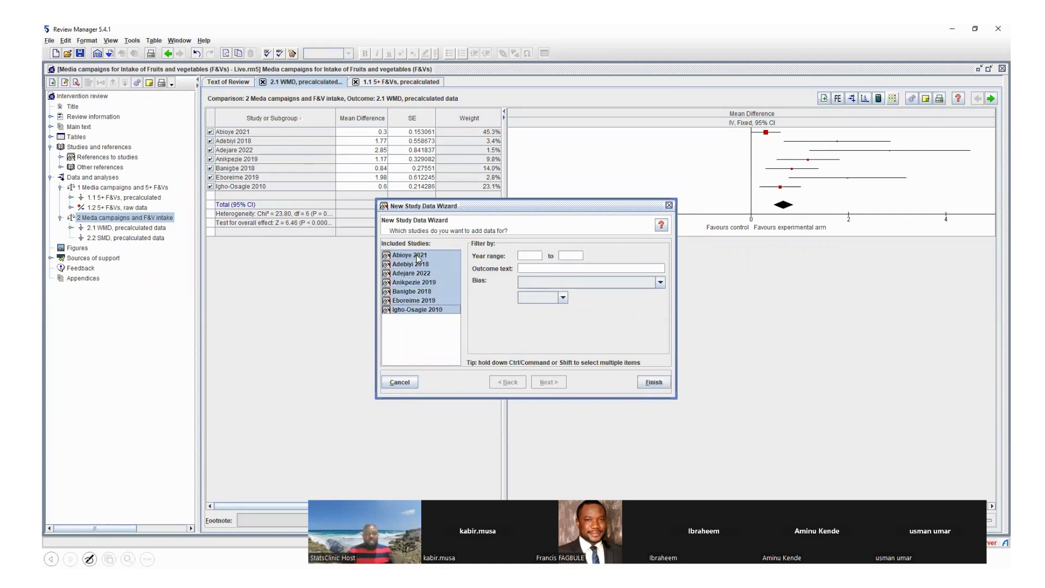
click(659, 385)
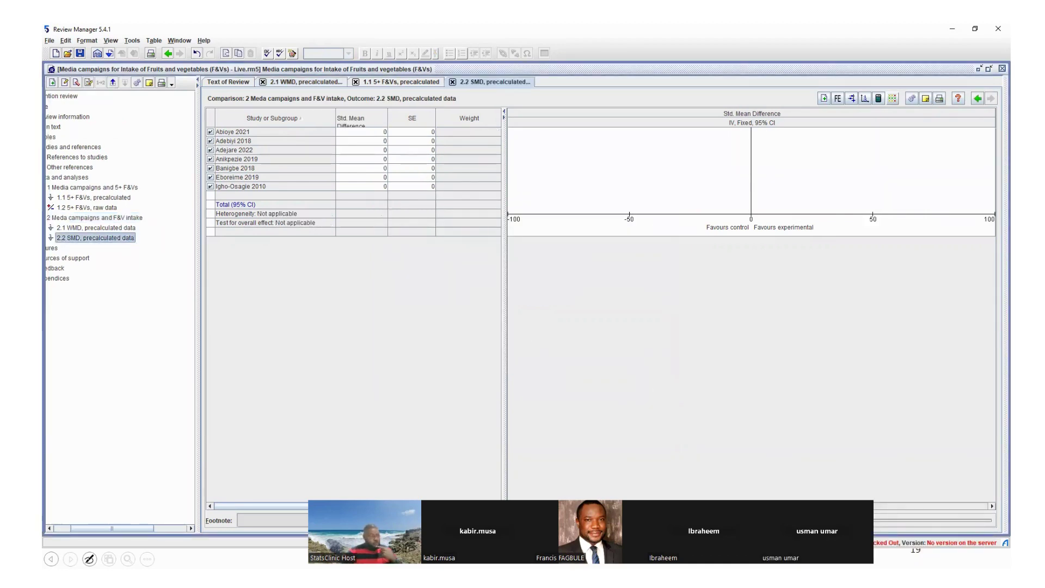
Copy the first seven smd values (AG2:AG8) from the Excel metadat workbook into the Review Manager outcome's Std. Mean Difference column
key(alt+Tab)
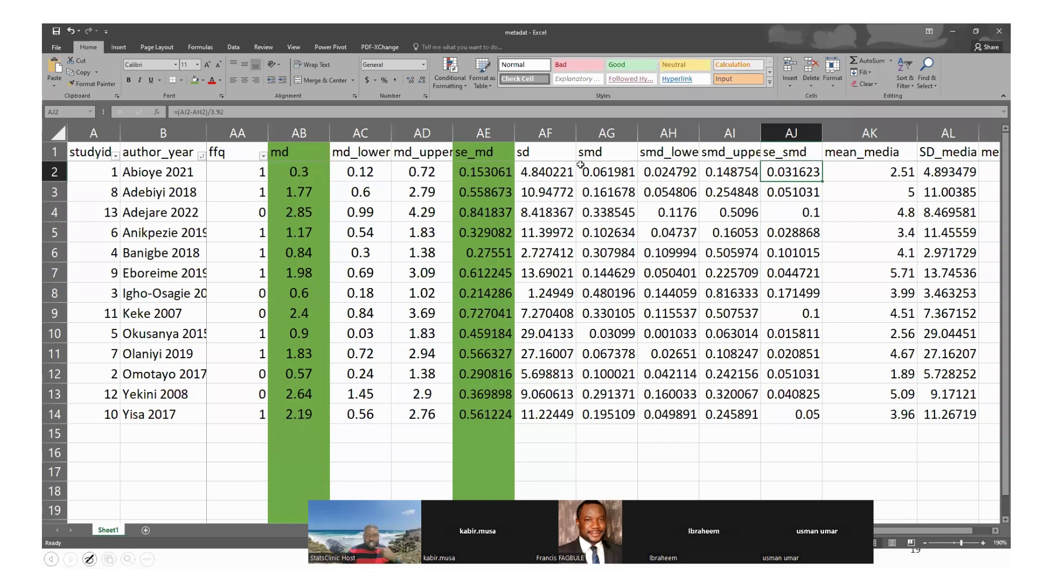
drag(604, 170, 597, 293)
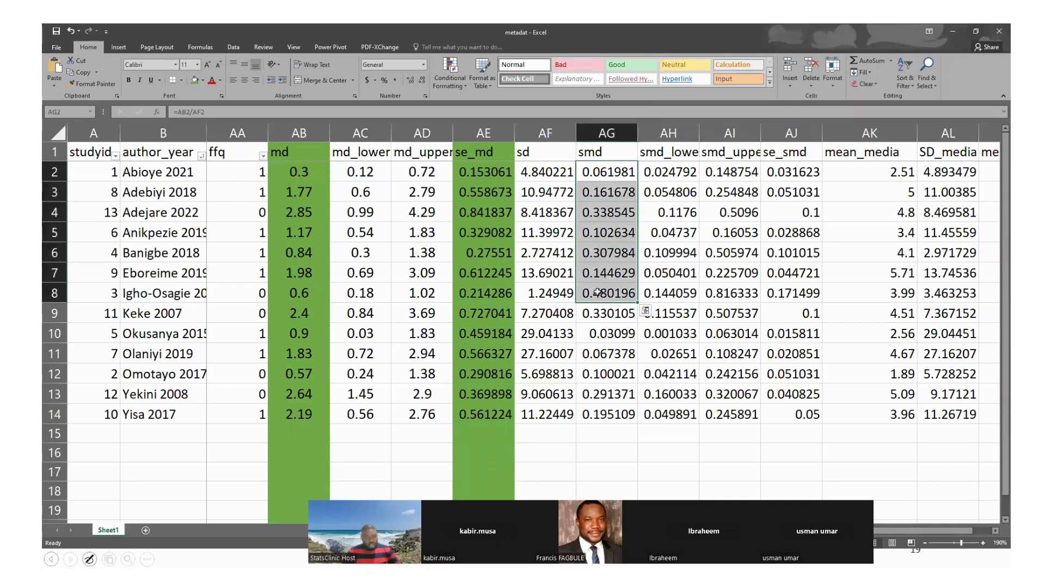
key(ctrl+c)
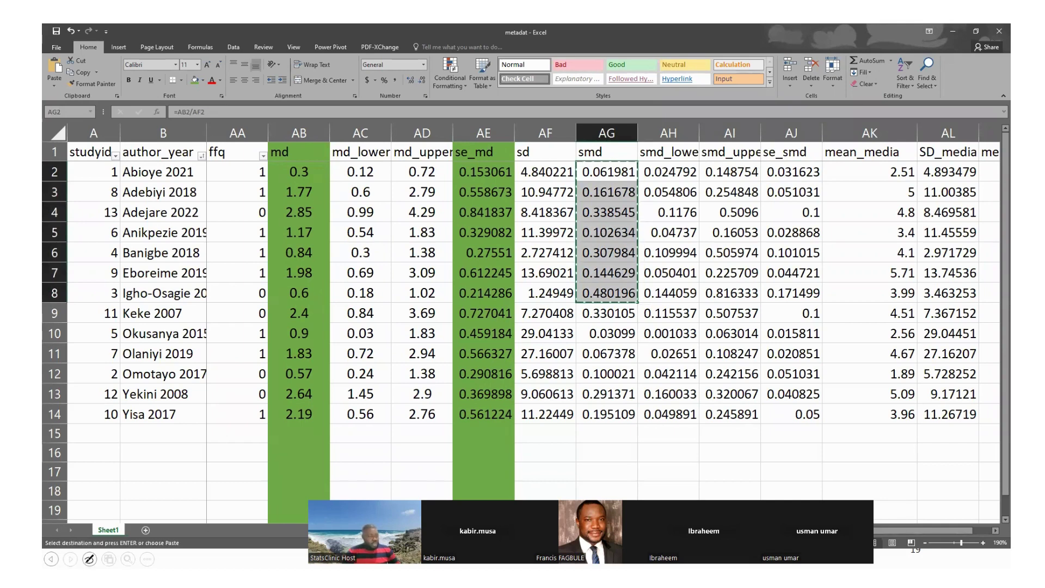
key(alt+Tab)
click(379, 134)
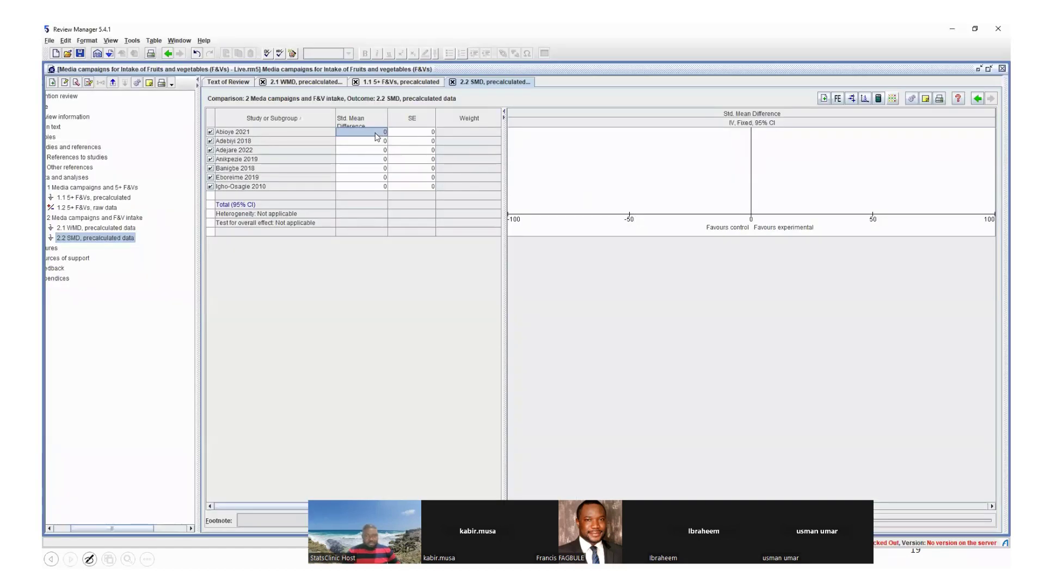
key(ctrl+v)
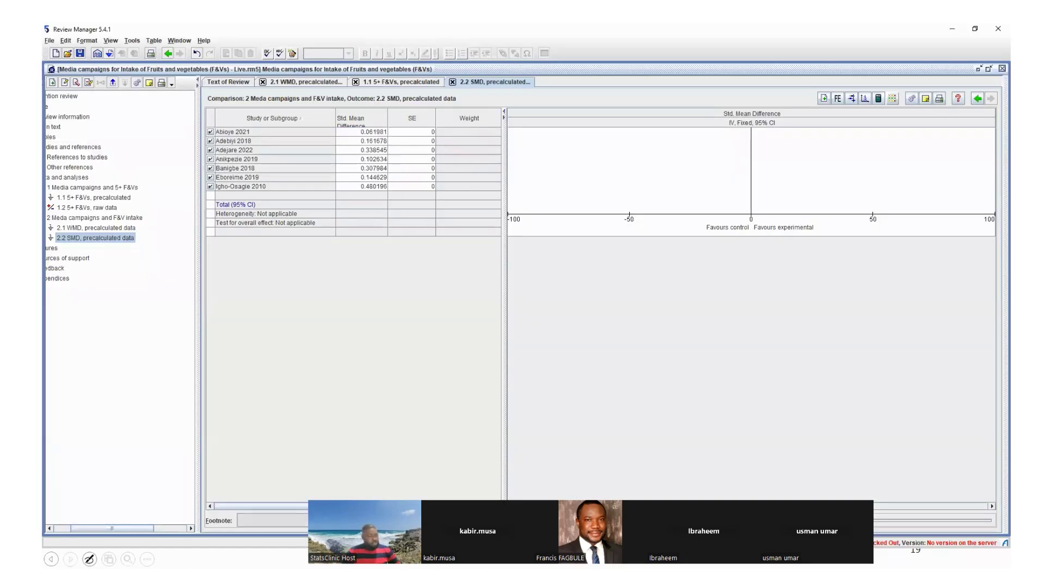
Copy the first seven se_smd values (AJ2:AJ8) from the Excel metadat workbook into the Review Manager outcome's SE column
key(alt+Tab)
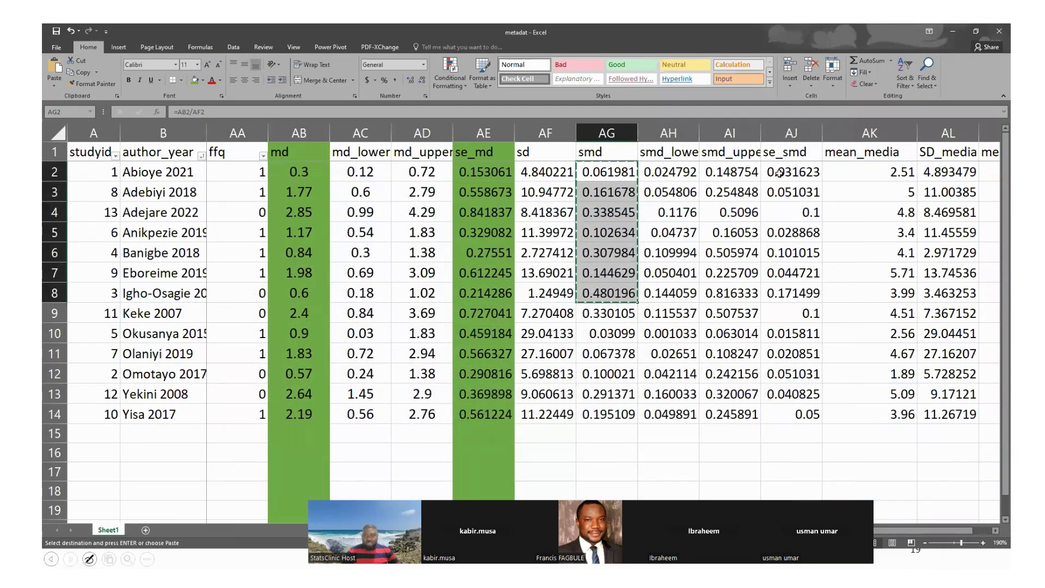
drag(779, 173, 793, 299)
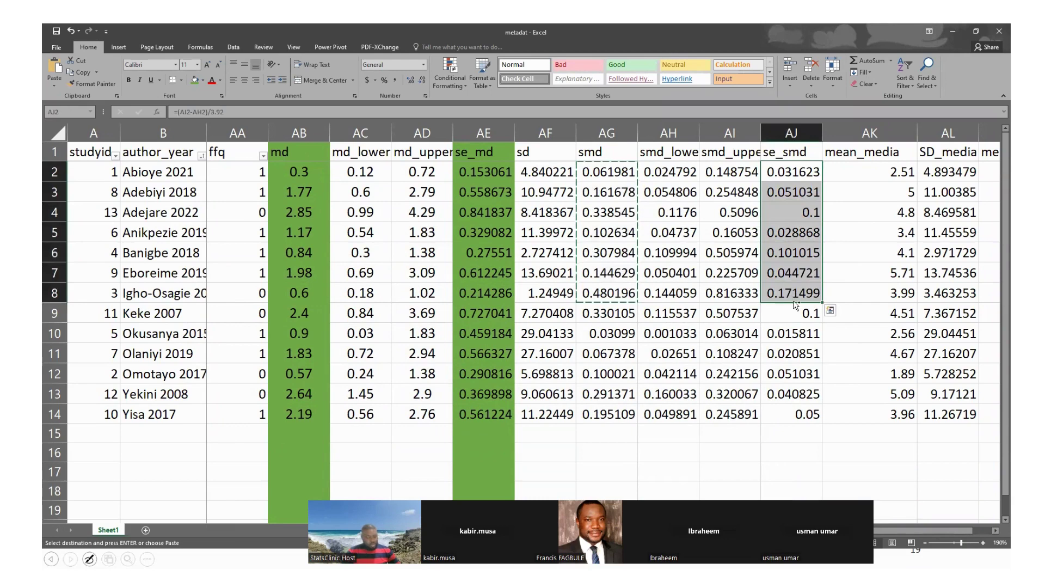
key(ctrl+c)
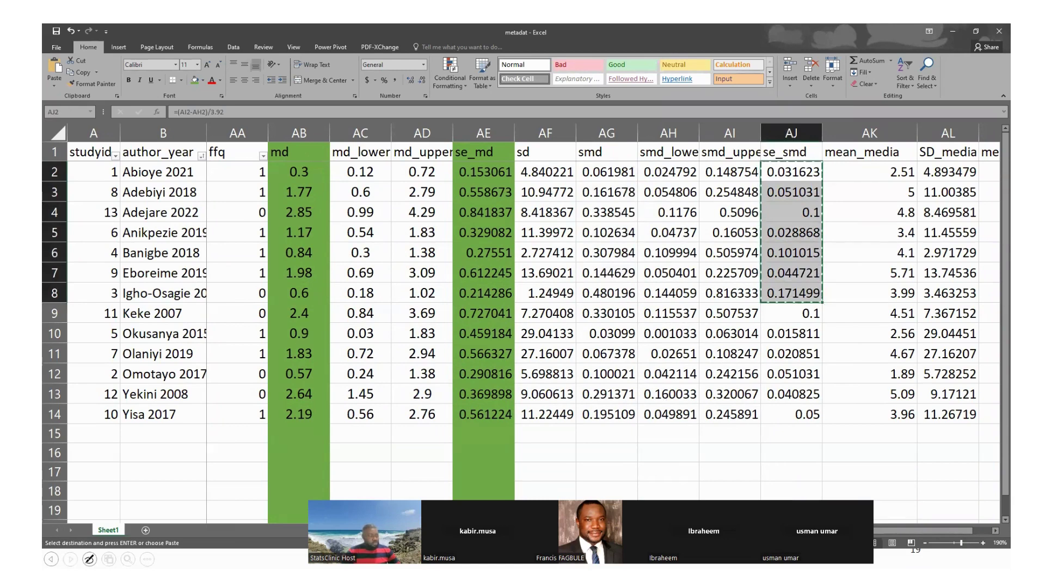
key(alt+Tab)
click(412, 131)
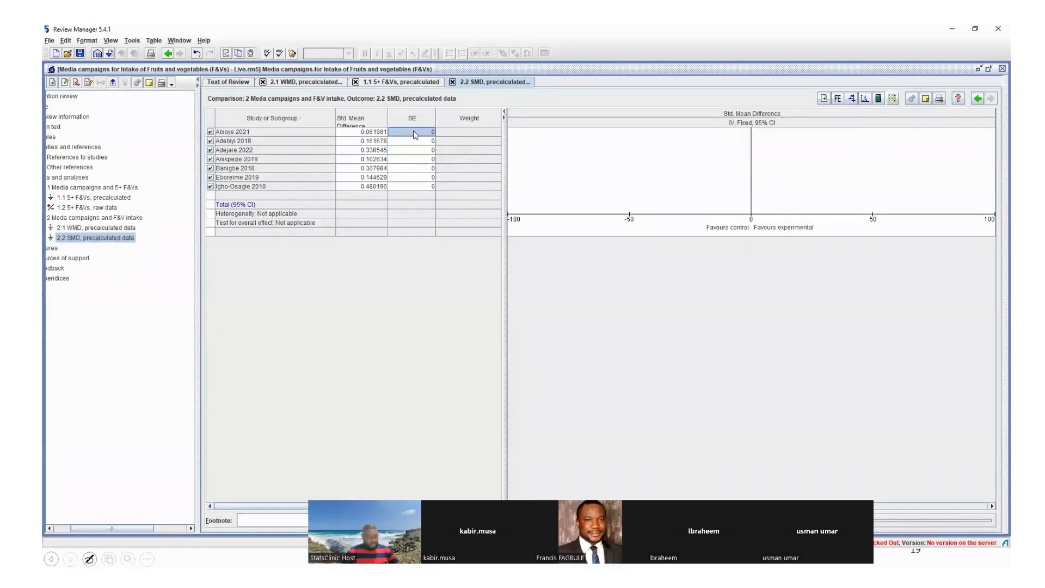
key(ctrl+v)
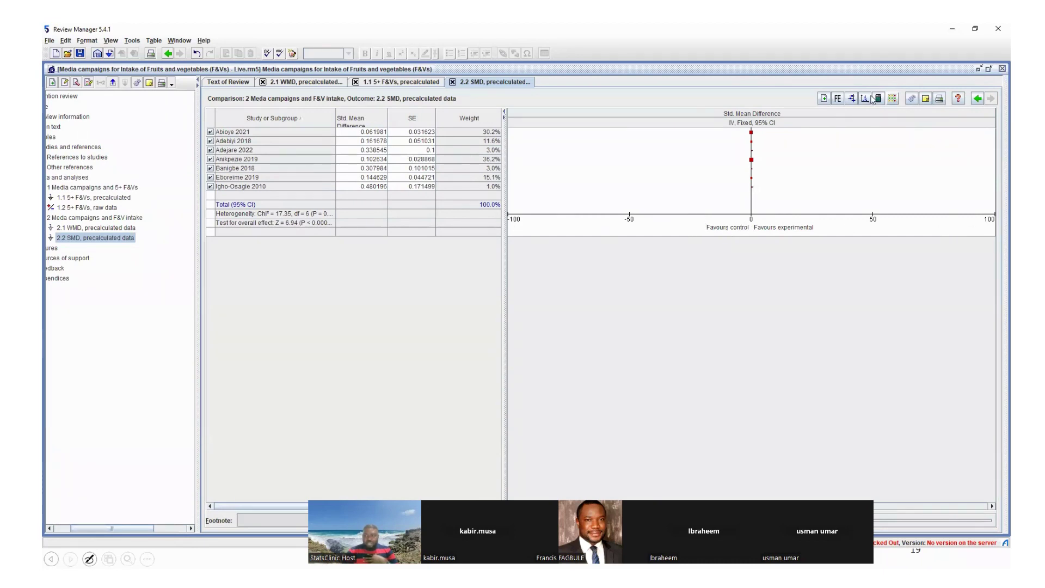
Set the graph scale in the SMD outcome's properties to 5 and apply it
click(911, 98)
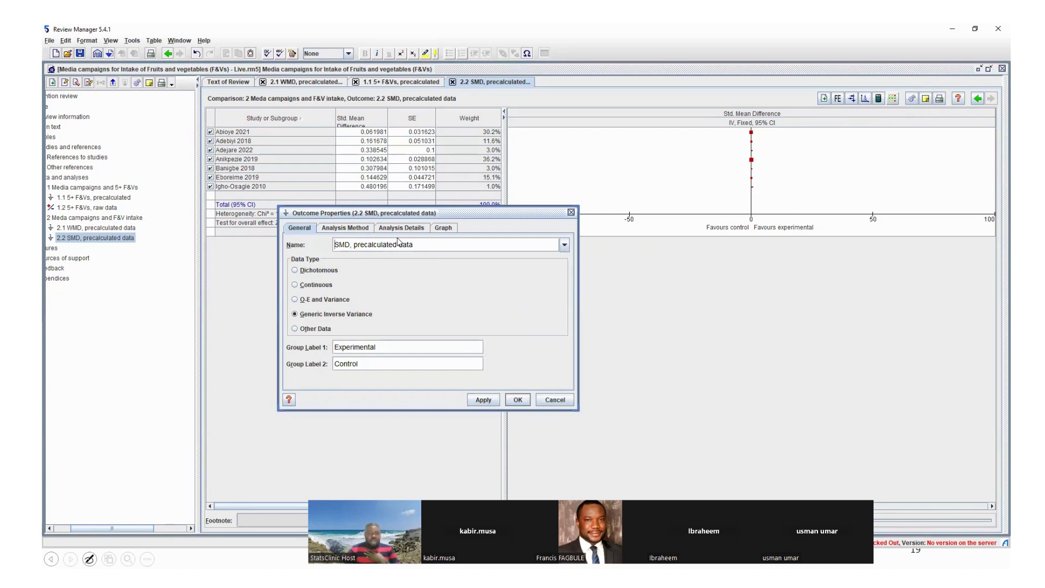
click(351, 228)
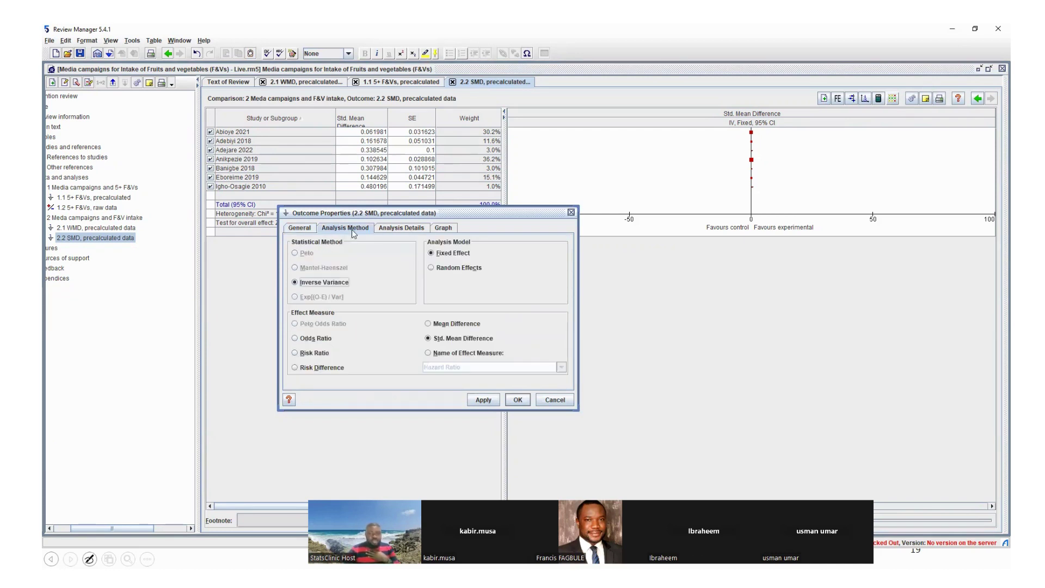
click(400, 227)
click(442, 229)
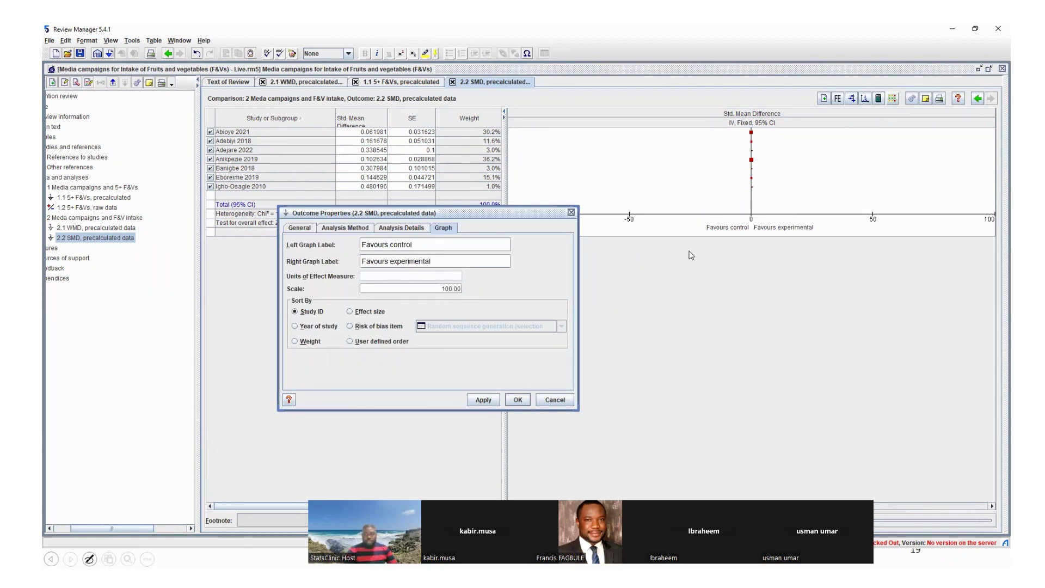
click(452, 289)
text(5)
click(482, 399)
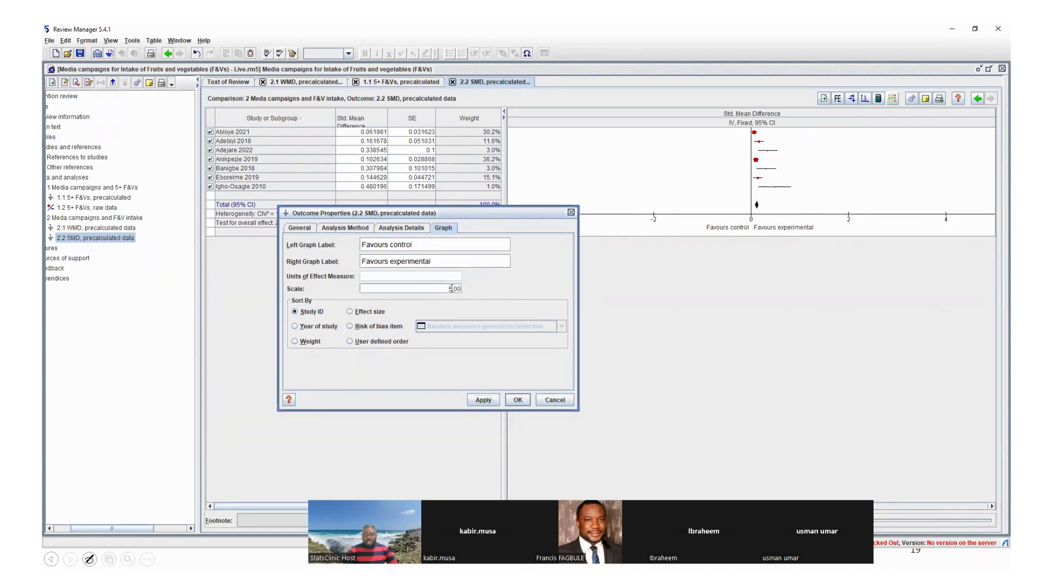
Set the SMD outcome's graph scale to 1, confirm the properties, and display the outcome's forest plot
key(BackSpace)
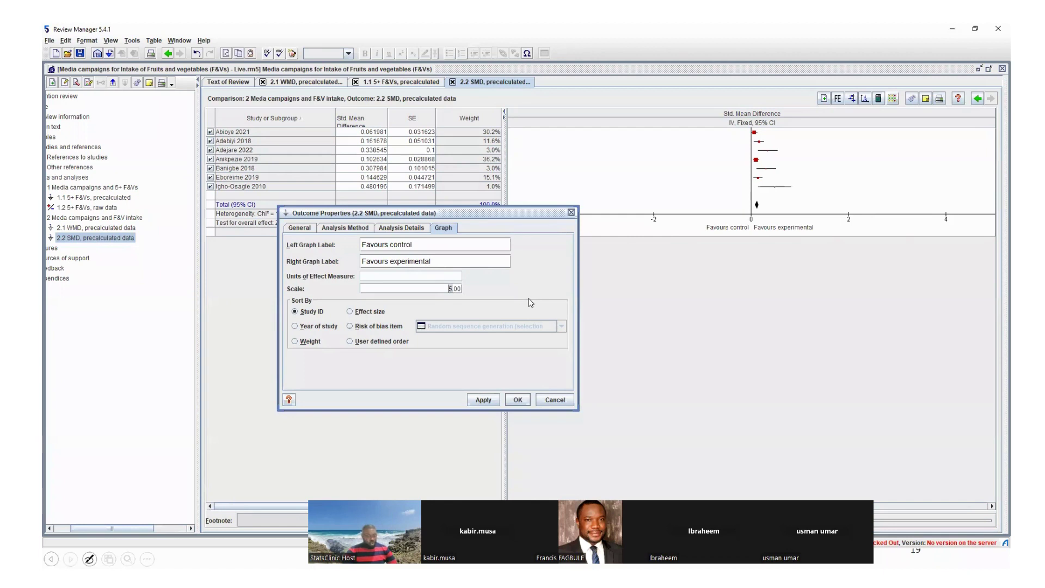
text(1)
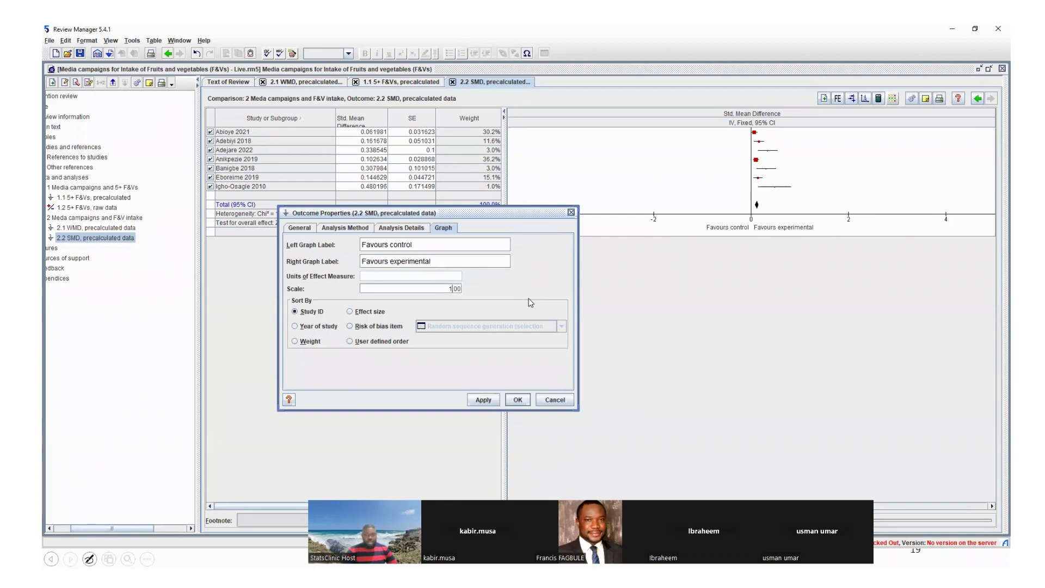
click(484, 400)
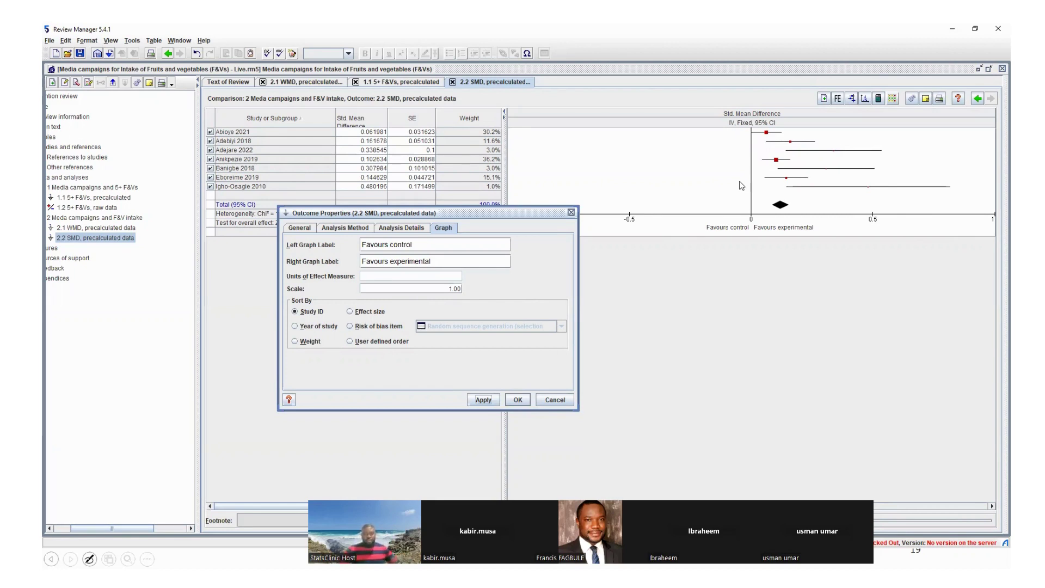
click(517, 399)
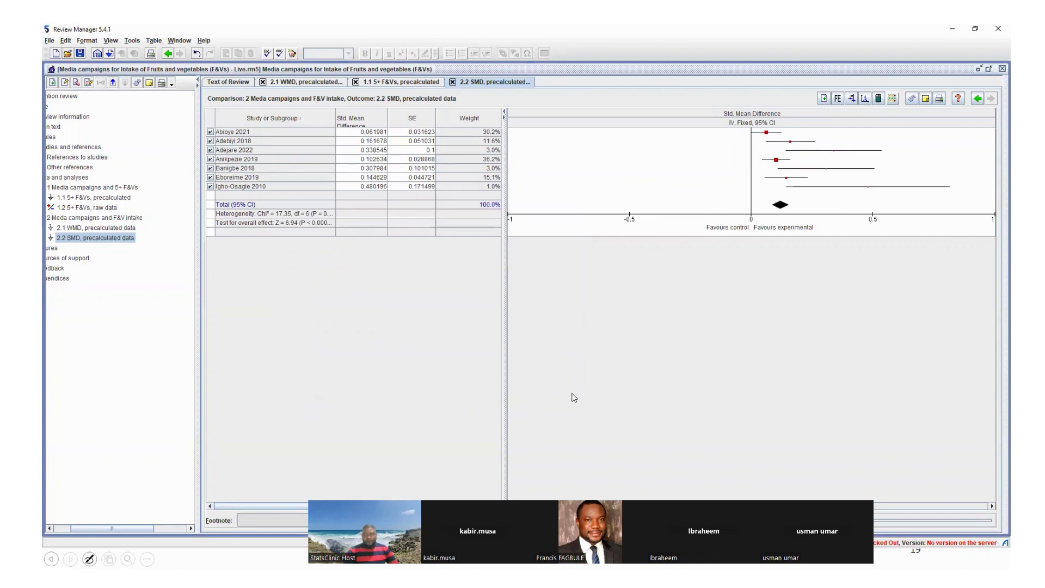
click(851, 98)
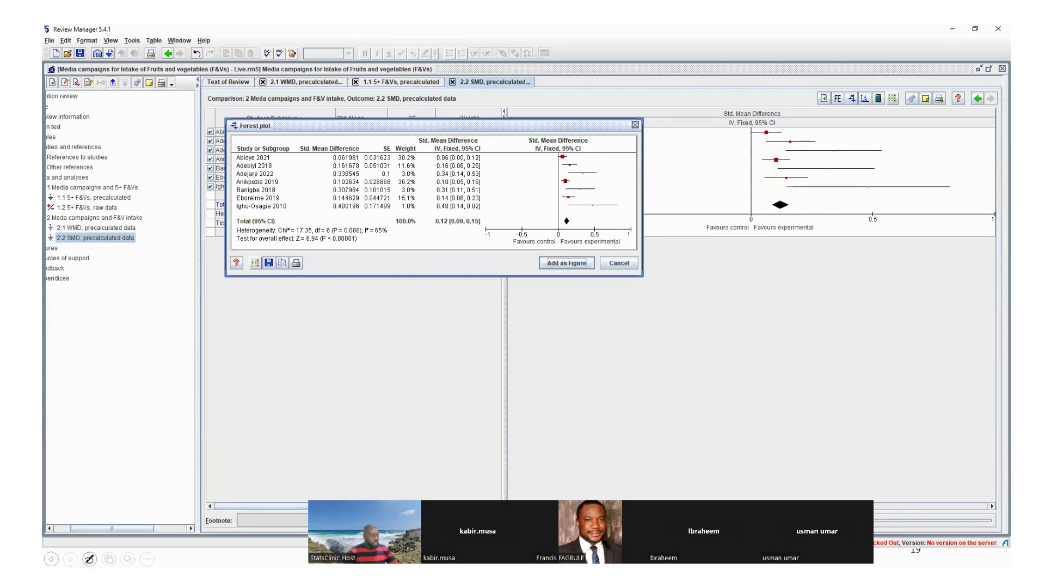
Switch to the PowerPoint slide show, resume it, and advance to slide 25 on viewing and interpreting the forest plot
key(alt+Tab)
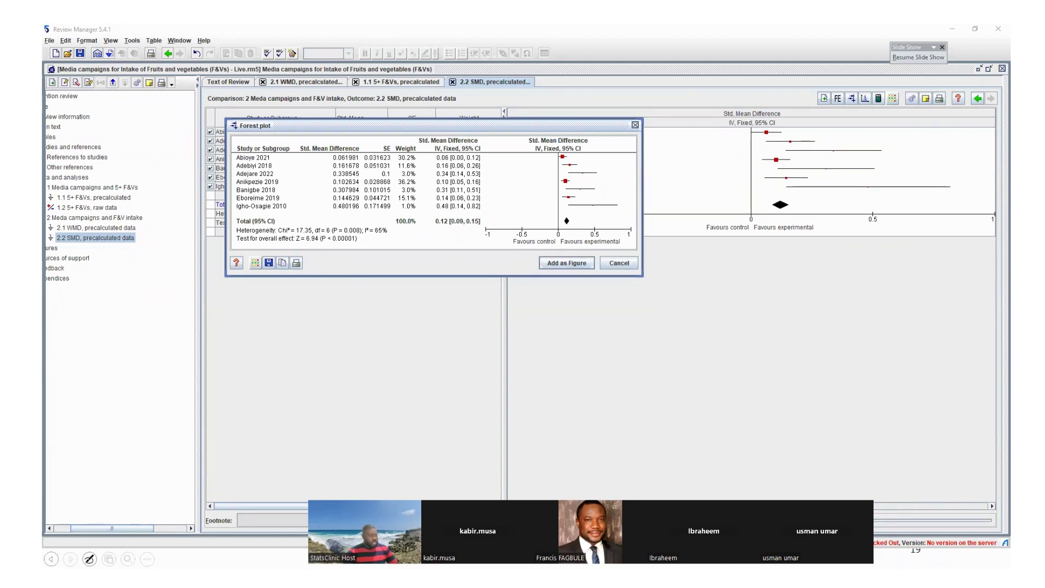
click(918, 57)
key(Right)
key(Right)
key(Right)
key(Right)
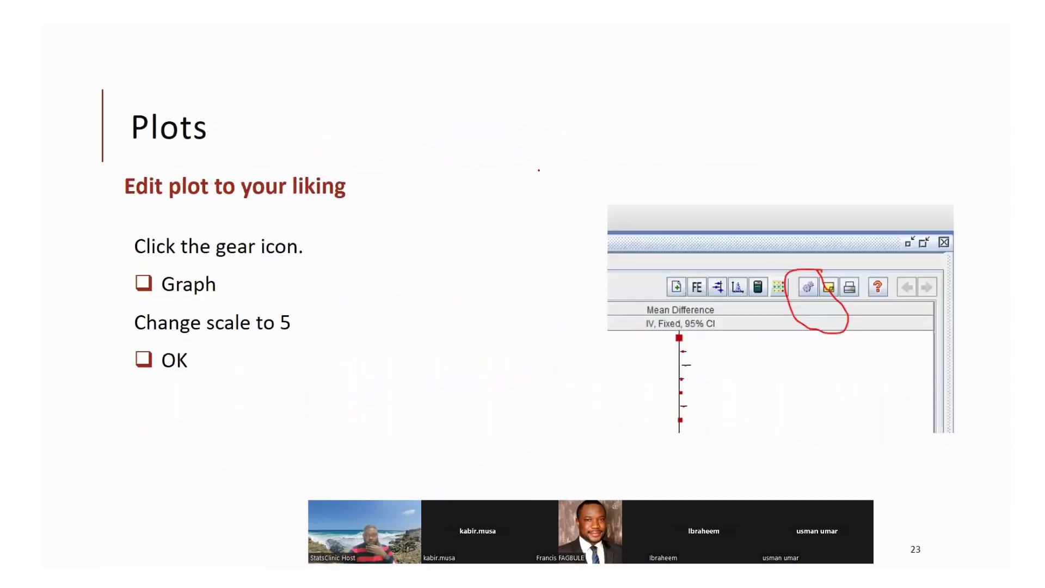
key(Right)
key(Right)
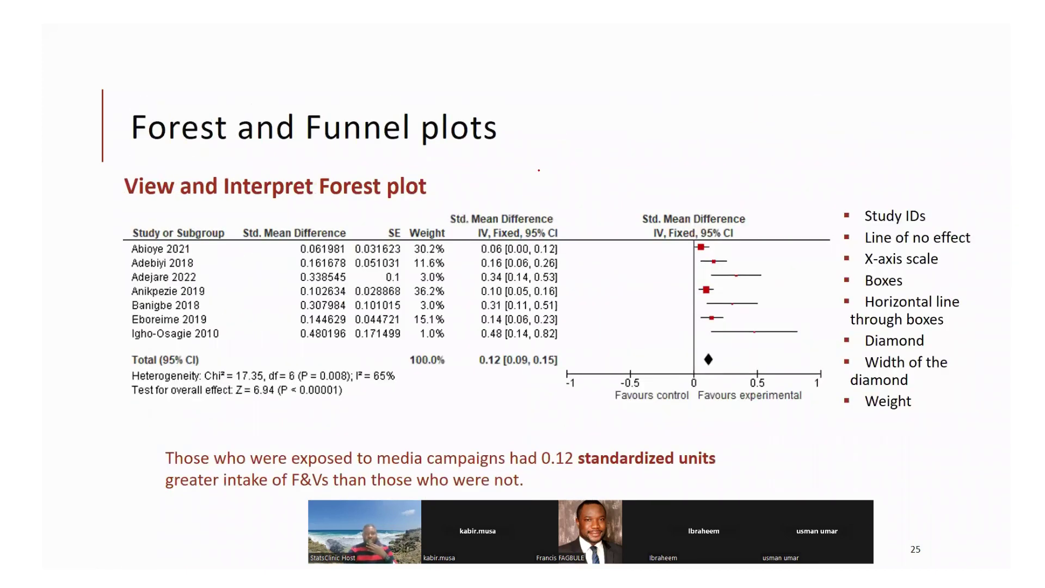
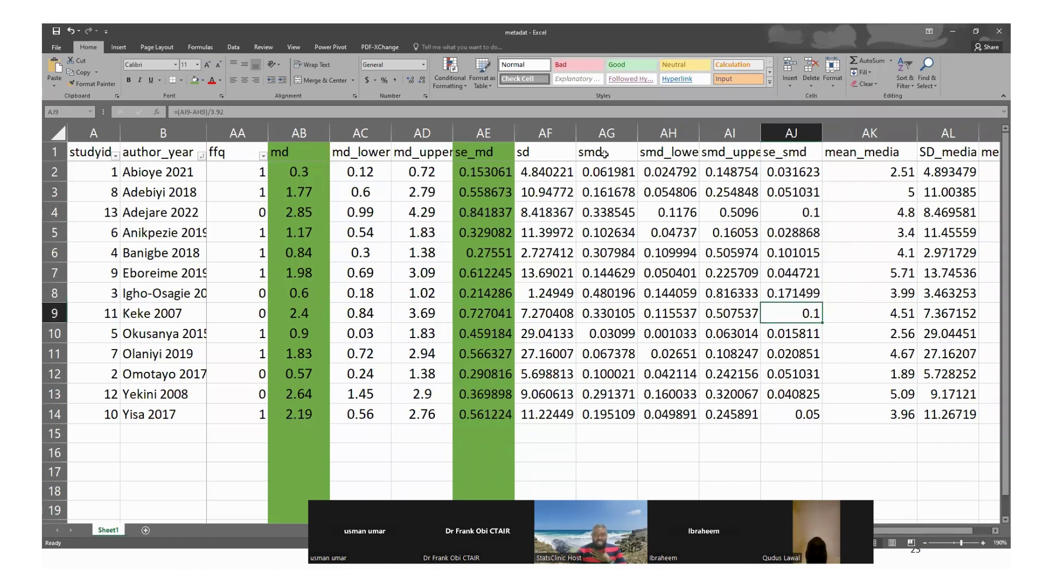
Examine in row 2 of Excel's metadat sheet how smd and its lower and upper limits derive from the md values and sd
drag(605, 147, 593, 248)
click(306, 174)
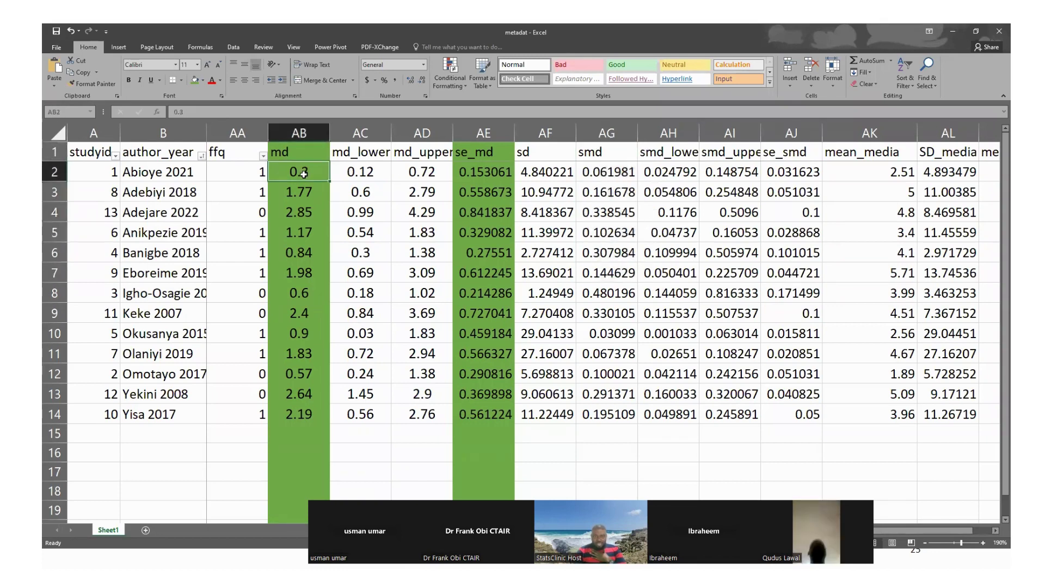
click(542, 170)
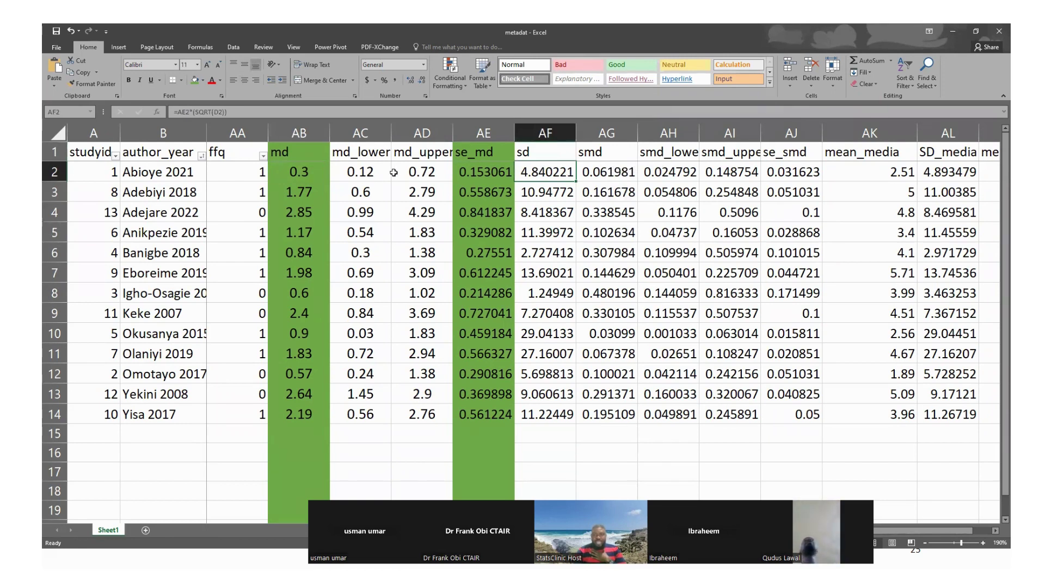
click(369, 171)
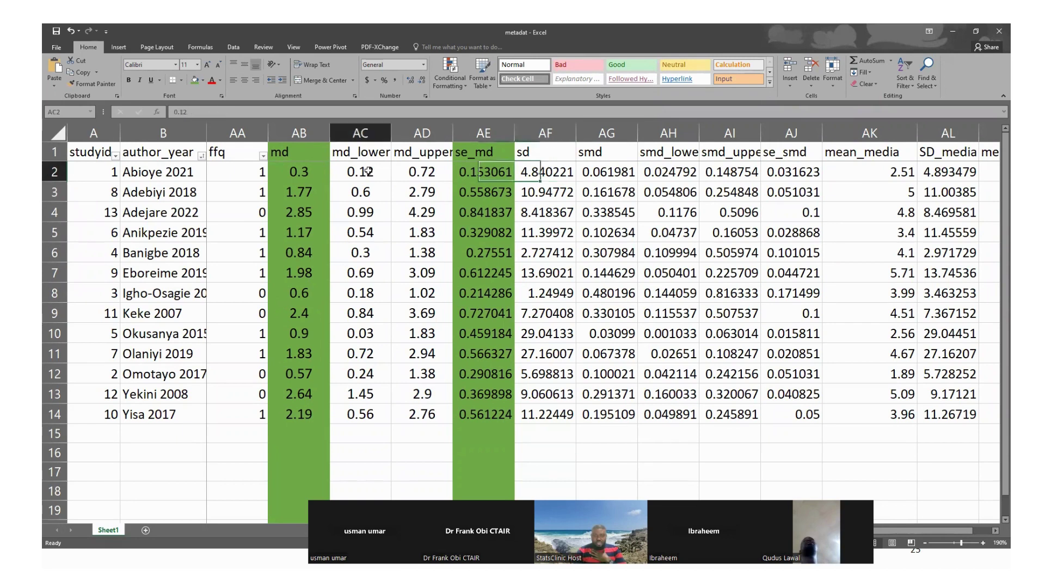
click(536, 170)
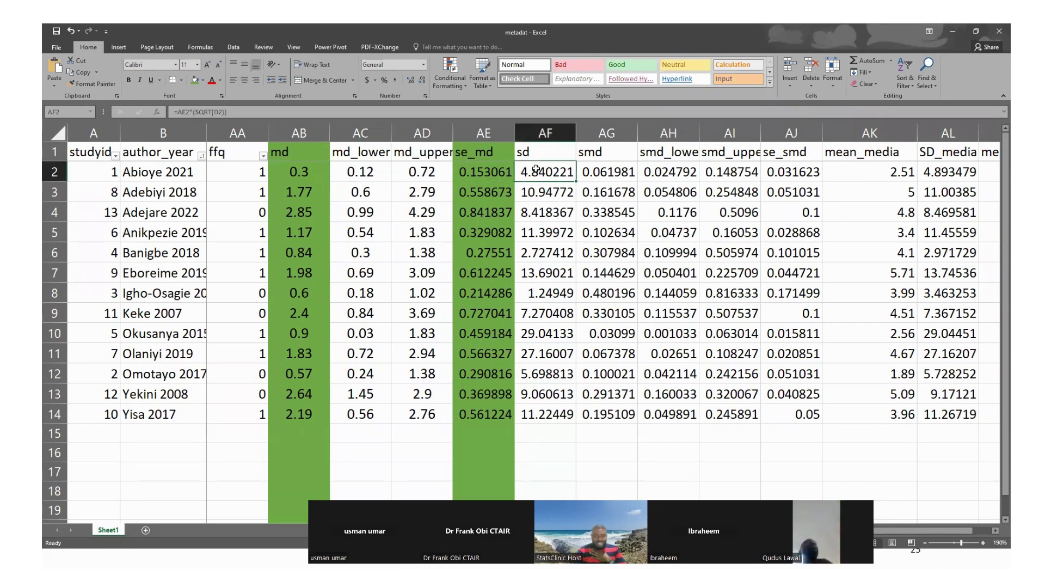
click(676, 170)
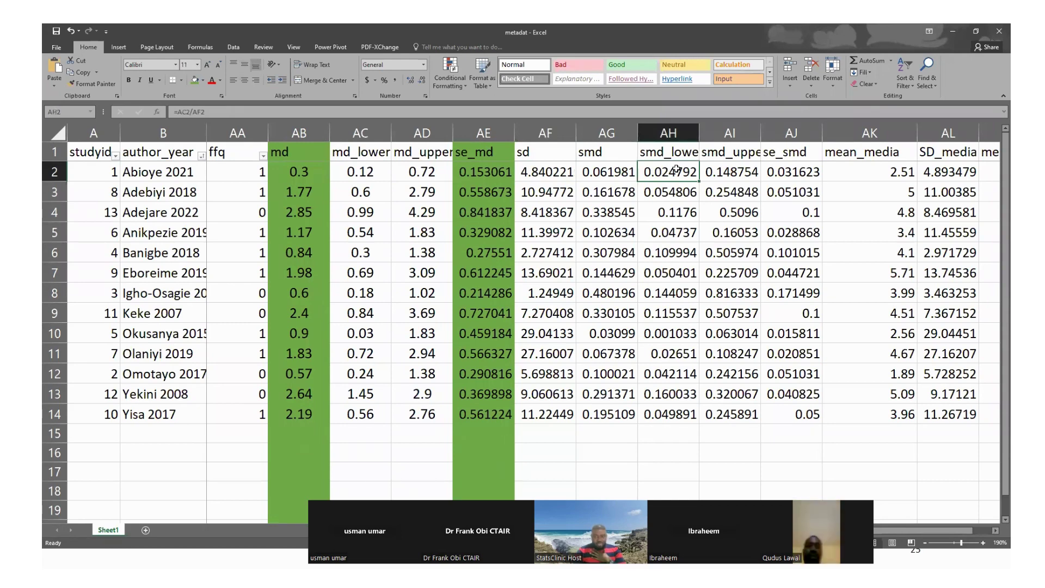
click(417, 170)
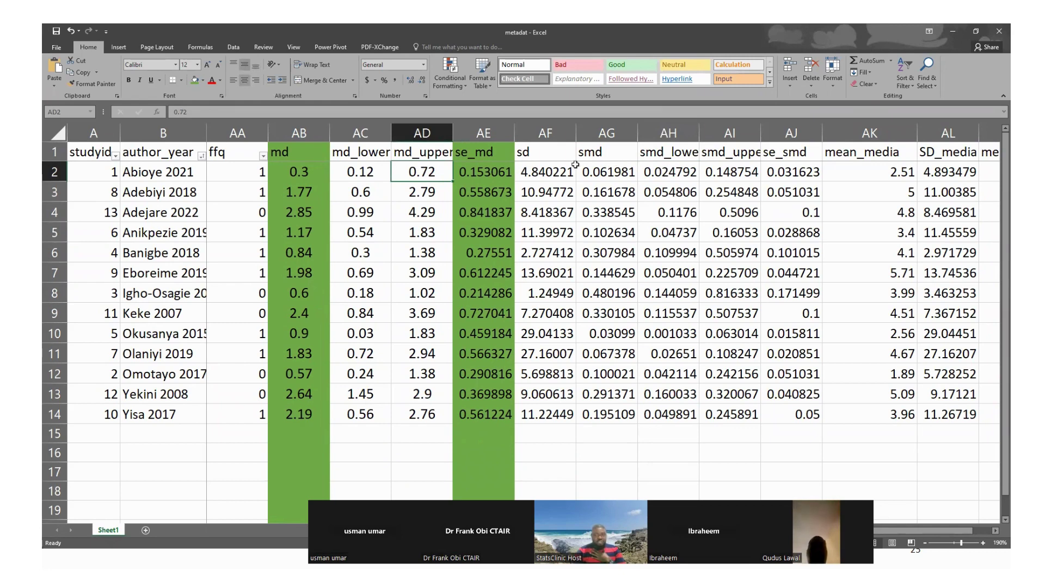
click(544, 171)
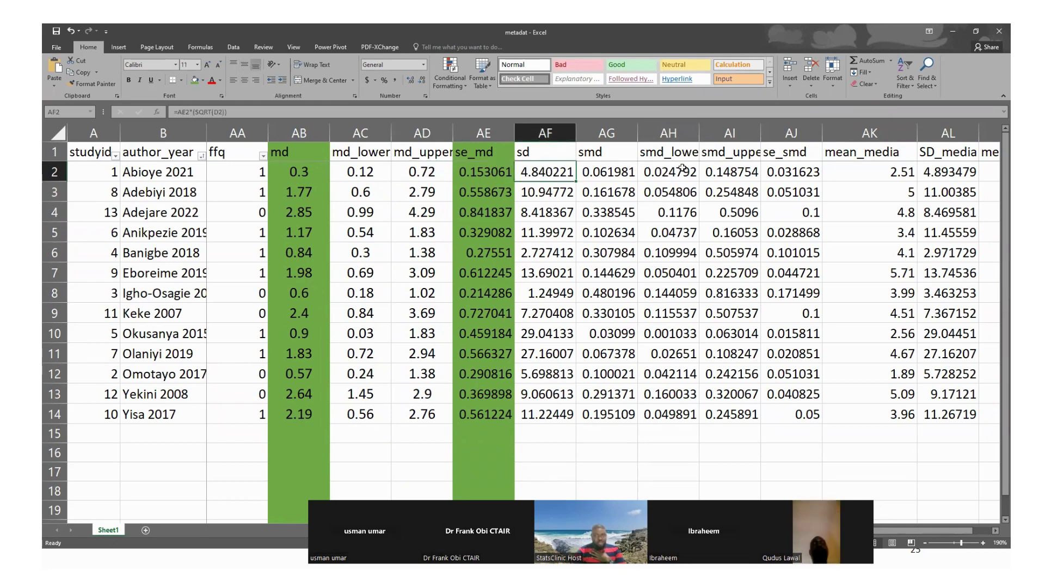
click(721, 170)
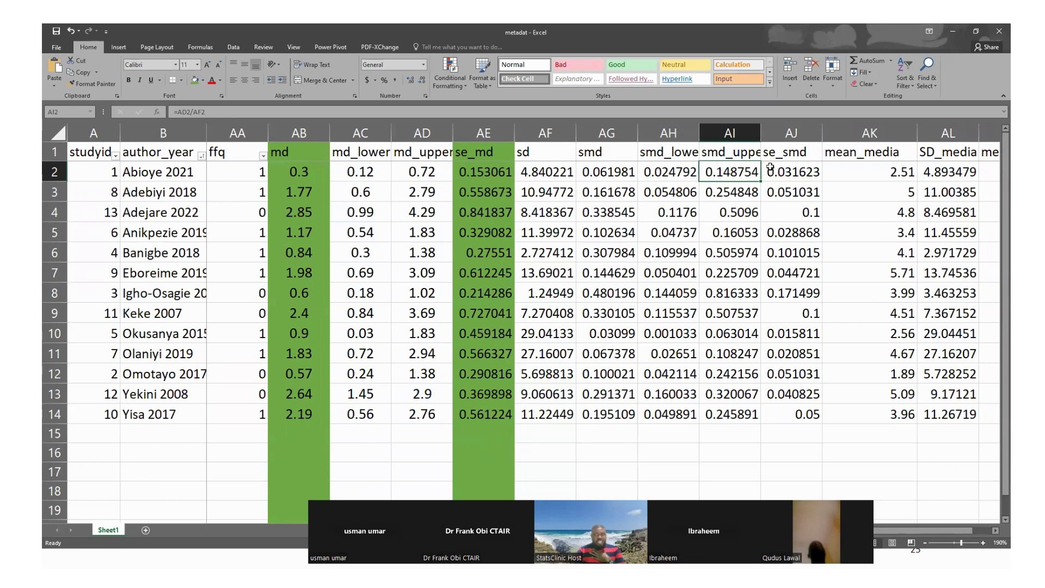
Examine the se_smd formula in AJ2 and the smd_lower and smd_upper columns it draws on
click(647, 172)
drag(646, 172, 726, 171)
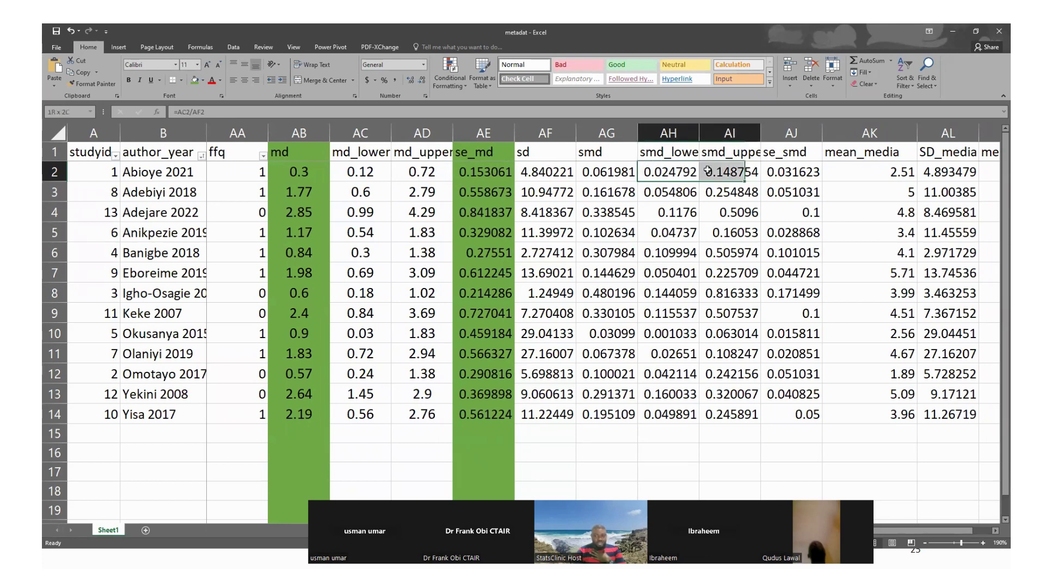
click(781, 172)
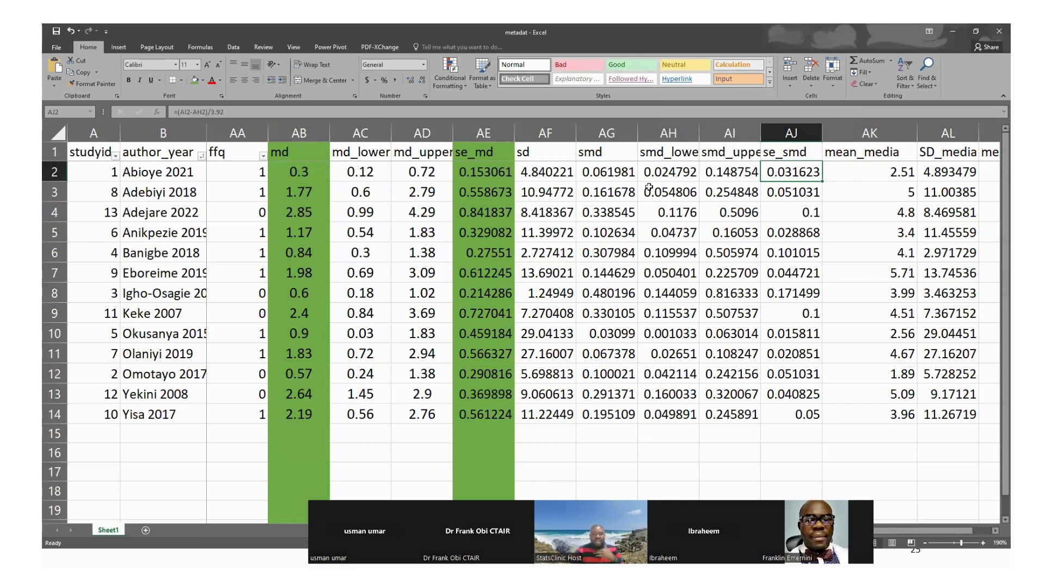
click(661, 152)
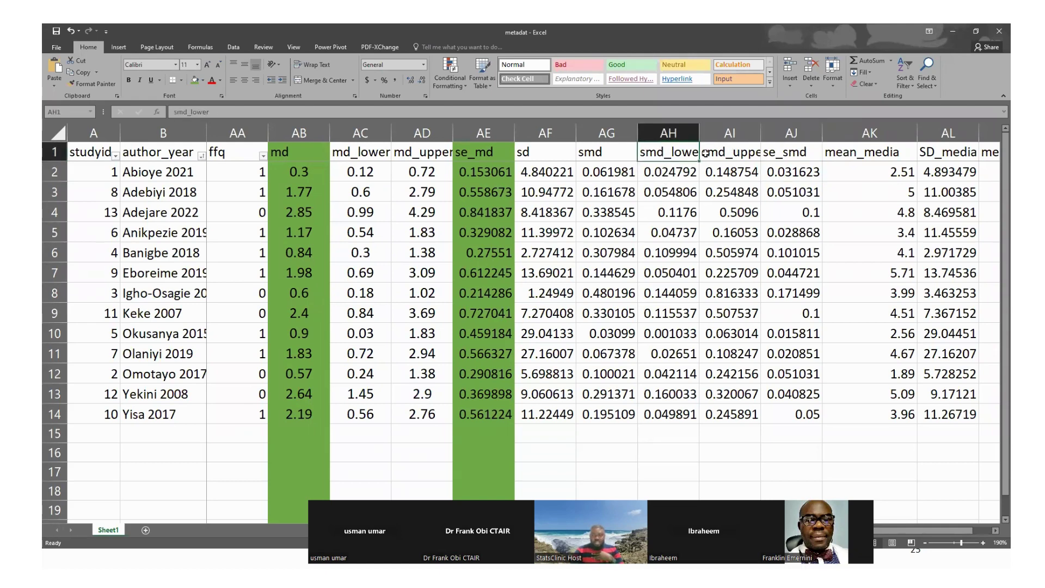
click(739, 152)
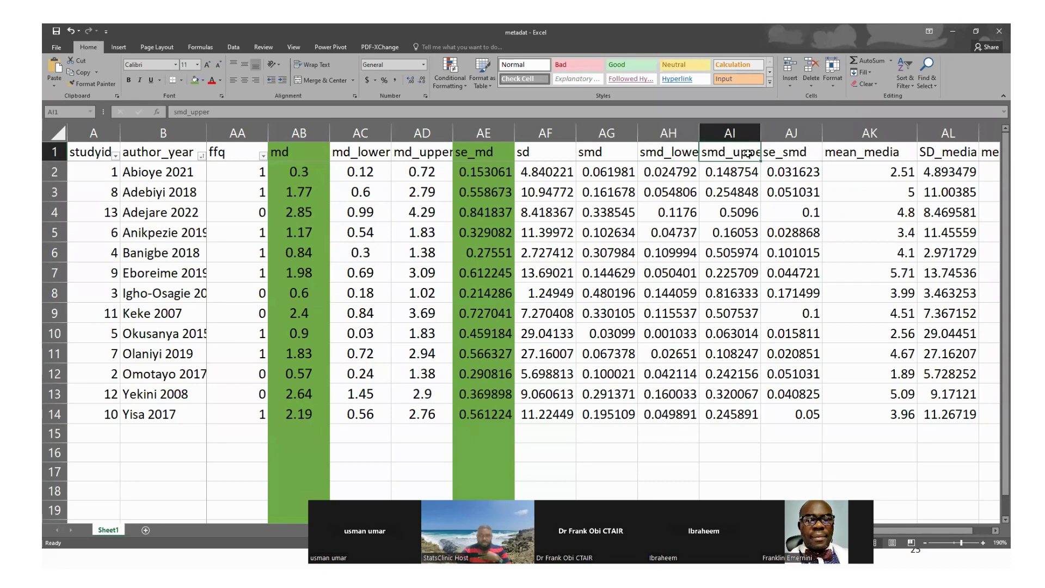
Review in row 2 of the metadat sheet how se_smd is calculated from the smd_lower and smd_upper limits
click(783, 153)
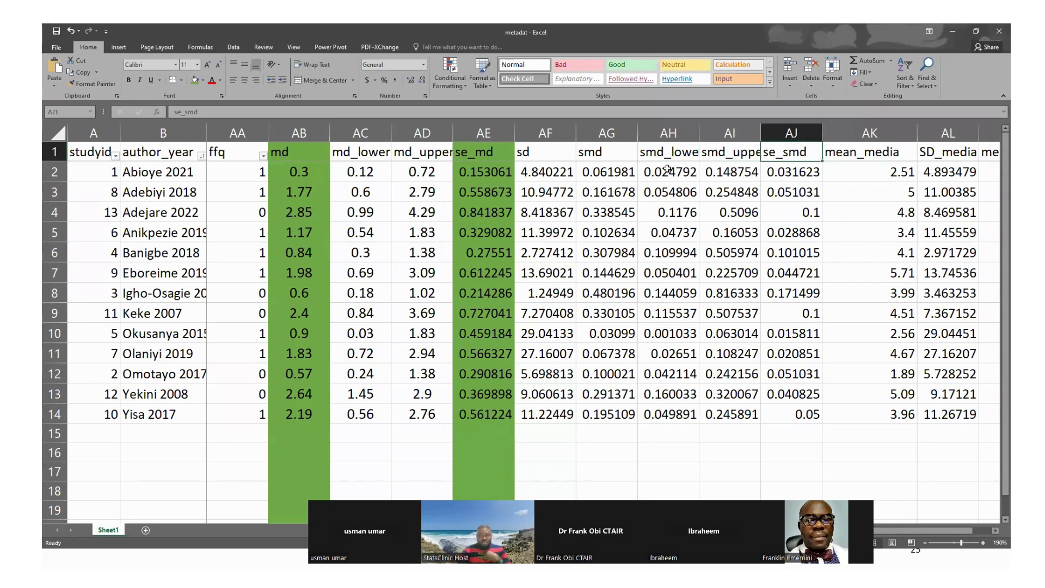
click(727, 171)
click(660, 174)
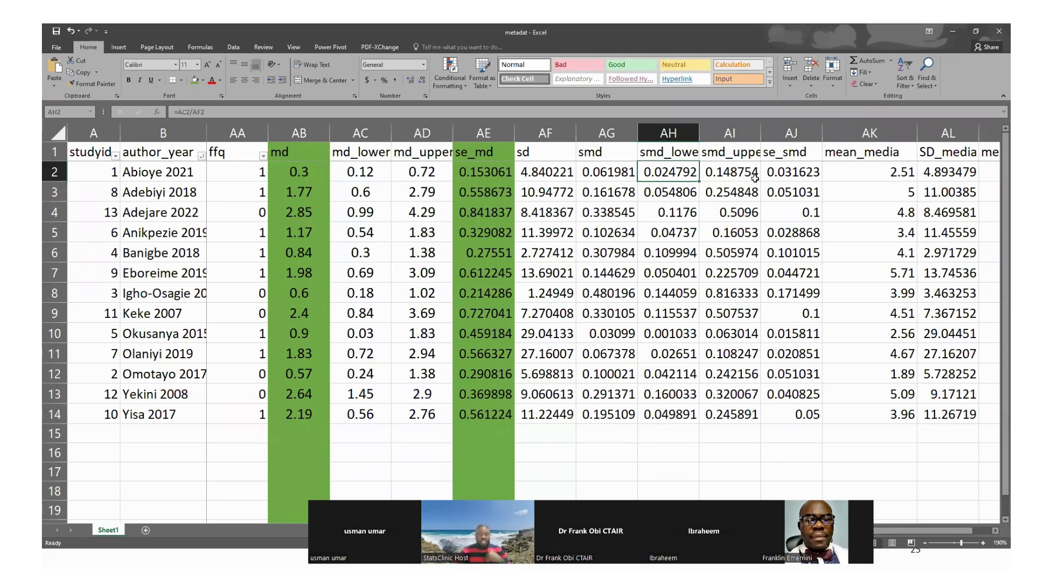
click(806, 170)
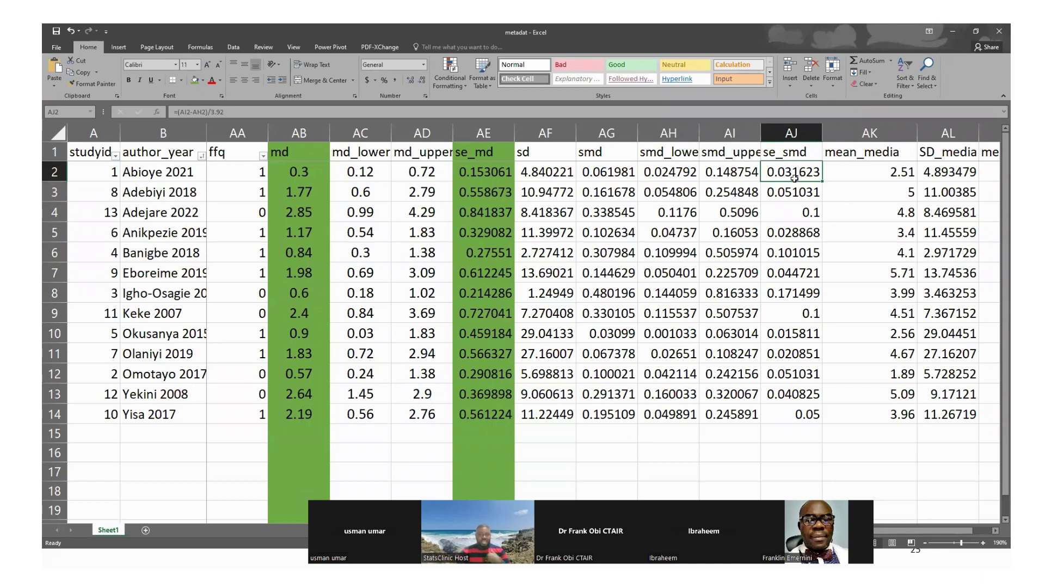
Examine the se_md formula in AE2 and the md limits it uses, and switch back to the PowerPoint forest plot slide
click(490, 171)
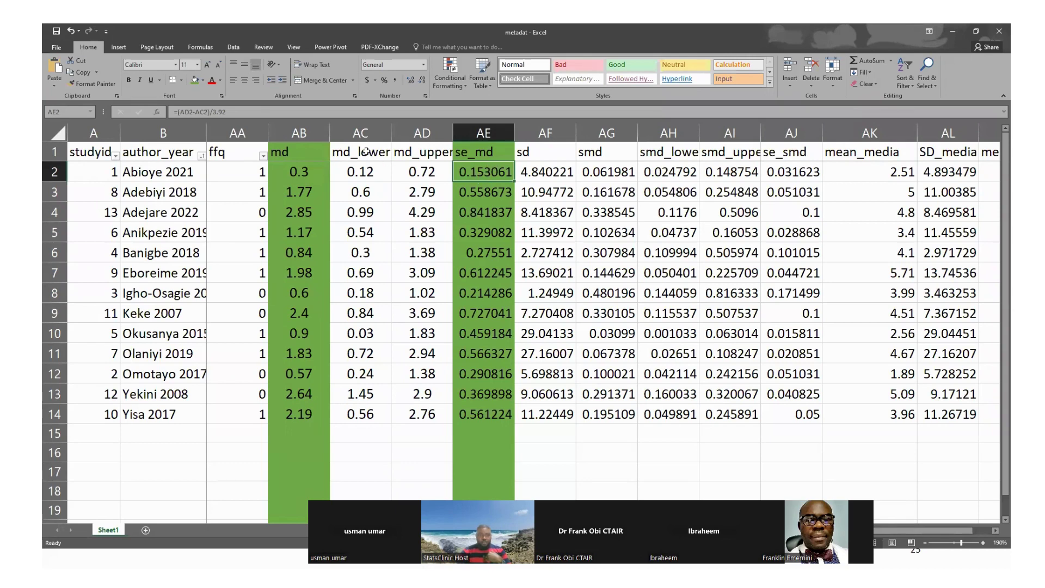
drag(226, 113, 175, 113)
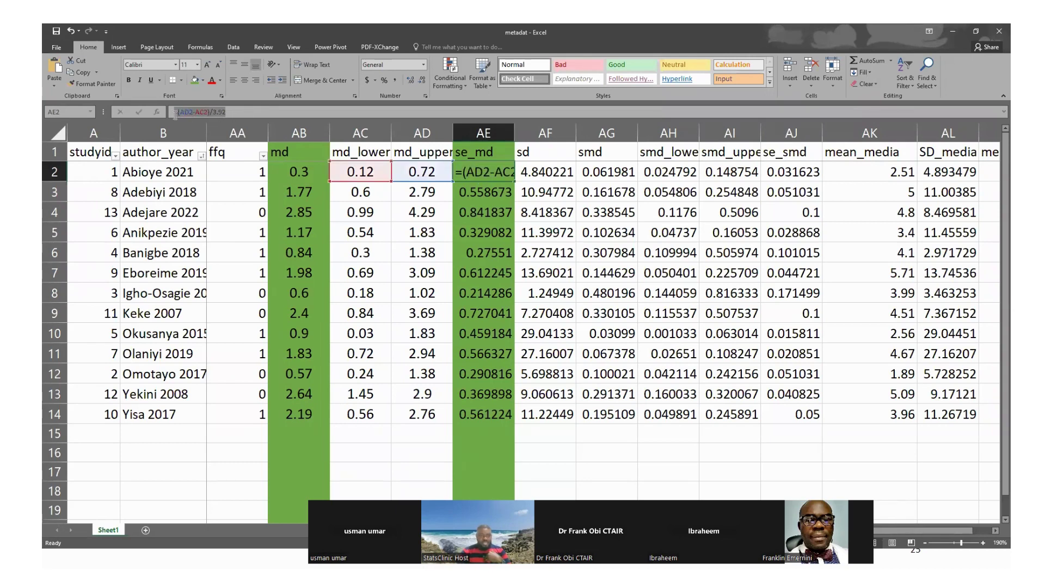
click(175, 113)
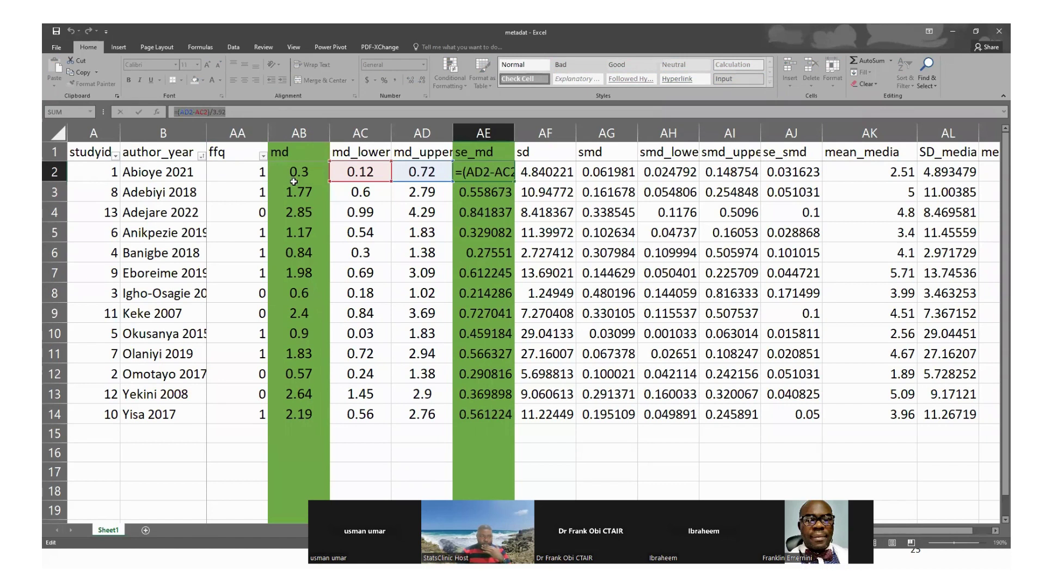
click(230, 111)
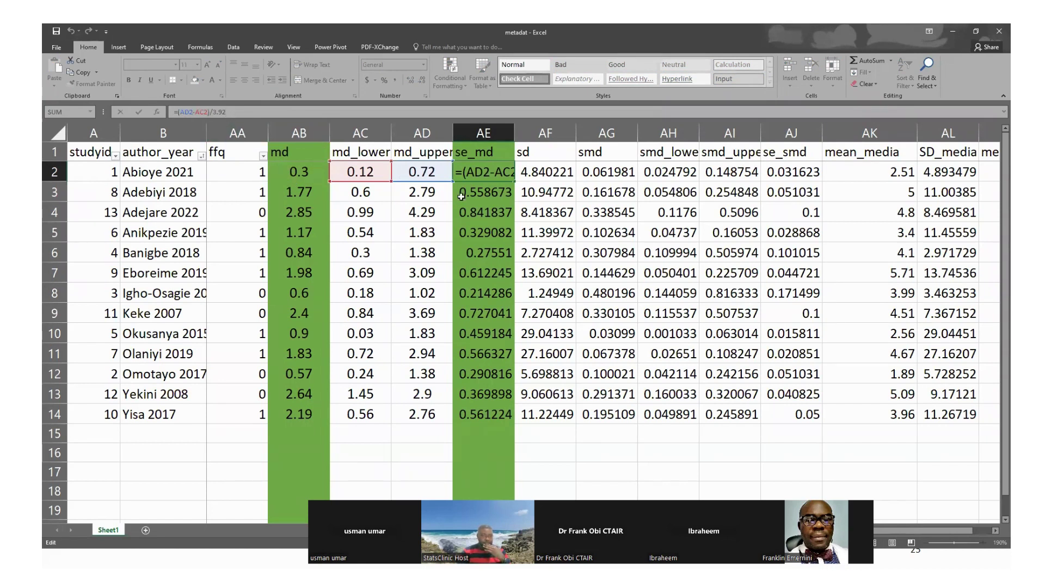
key(ctrl+Return)
key(Return)
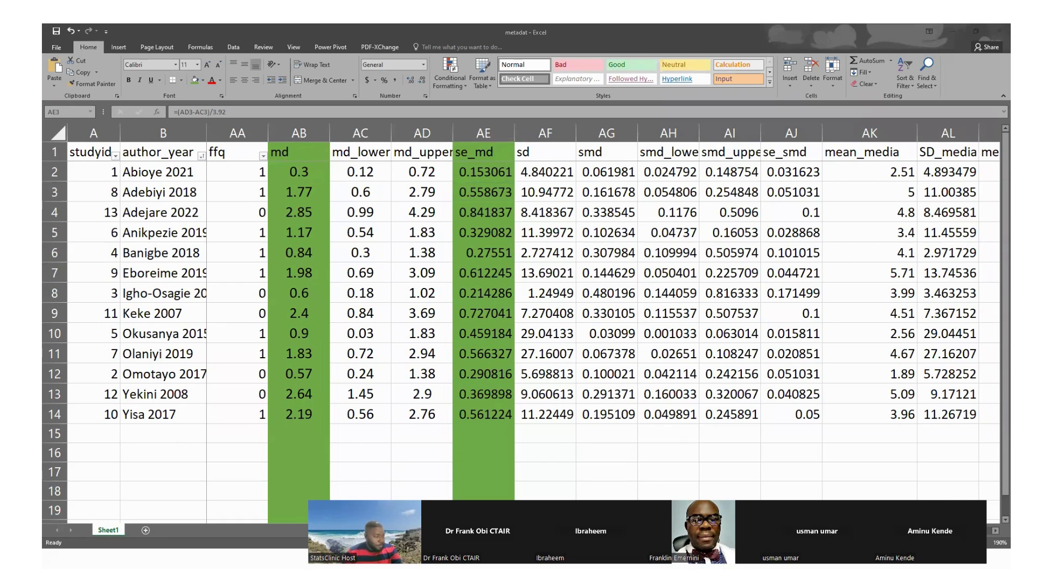
key(alt+Tab)
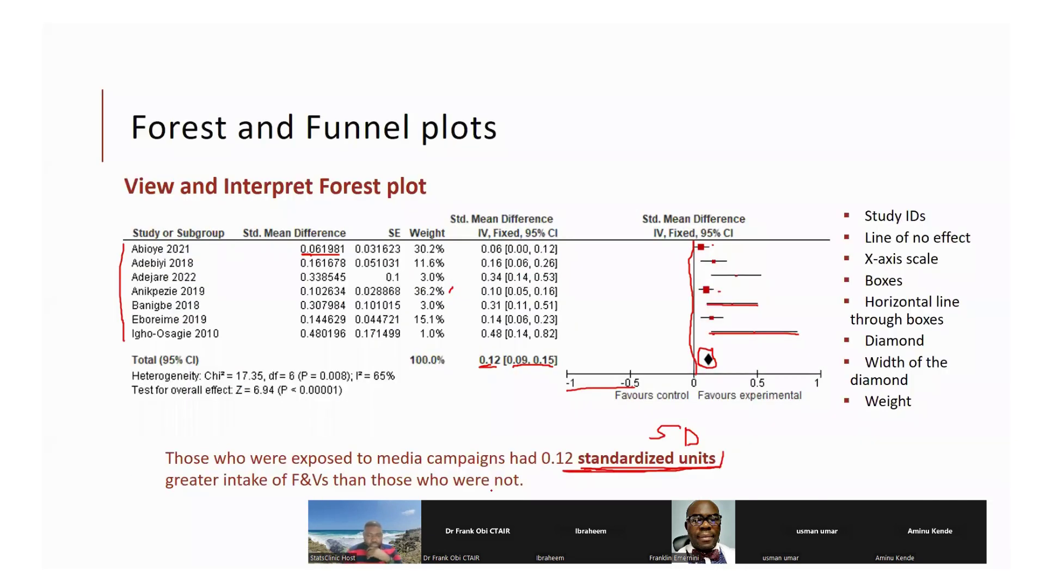
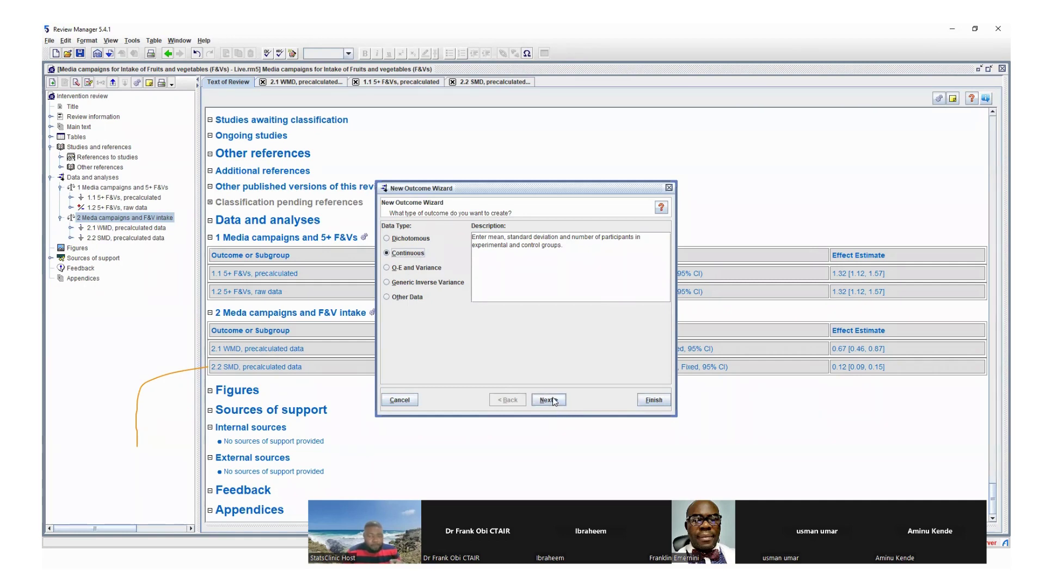
Choose the Continuous data type for the new outcome under the F&V intake comparison and name it "WMD, raw data"
click(434, 283)
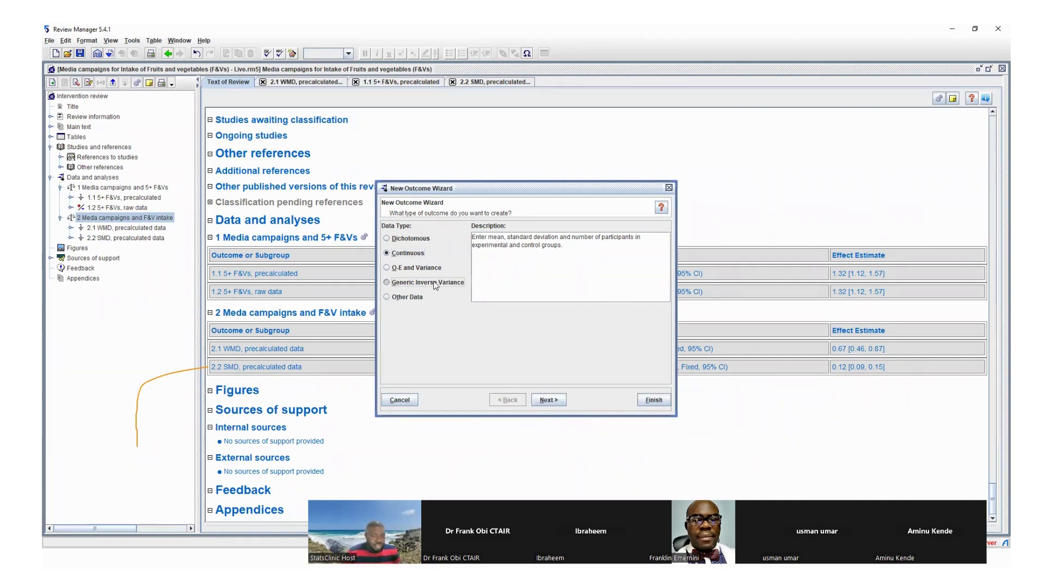
click(414, 253)
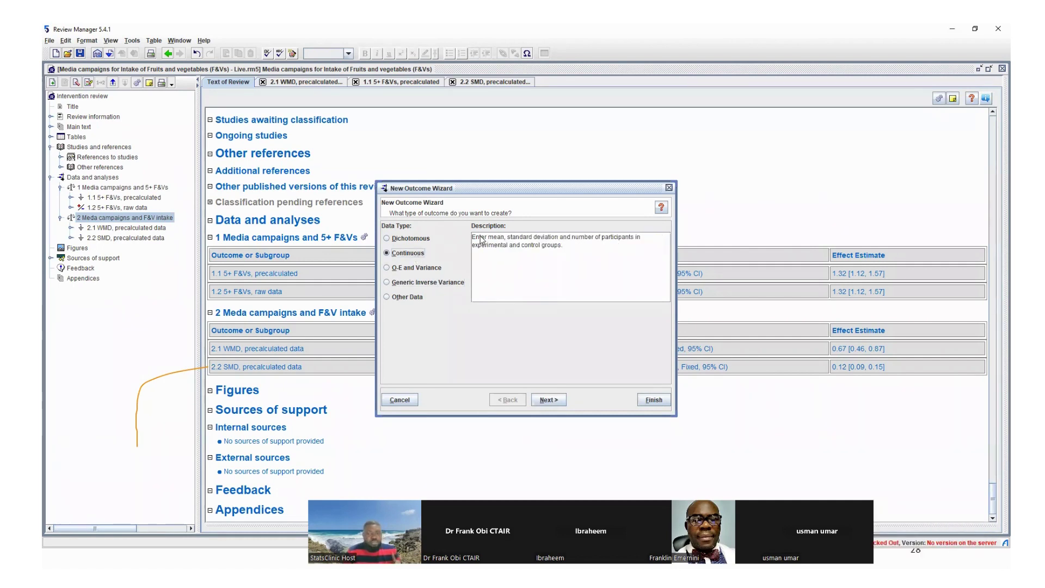
drag(488, 237, 631, 242)
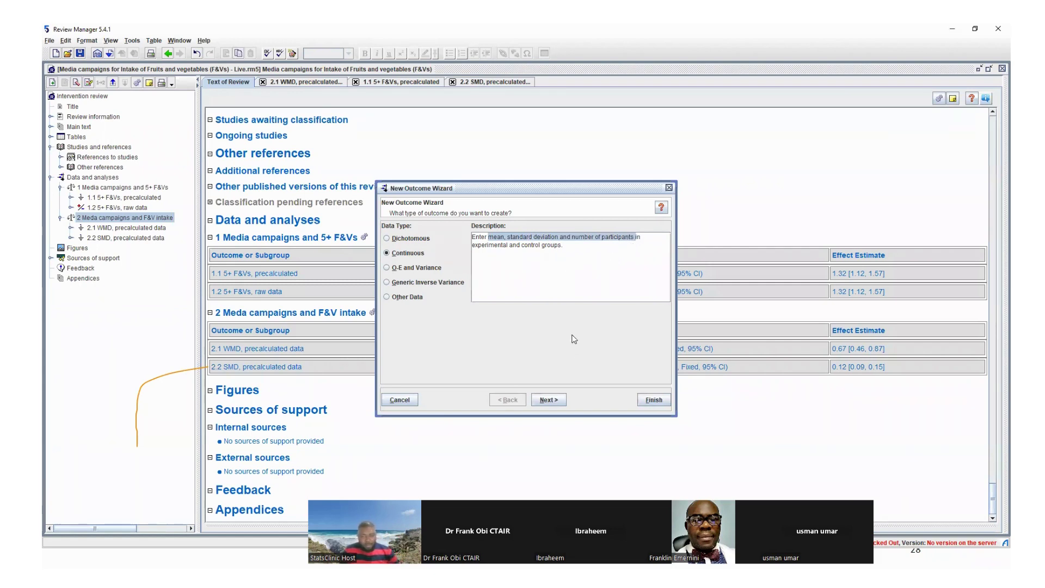
click(567, 266)
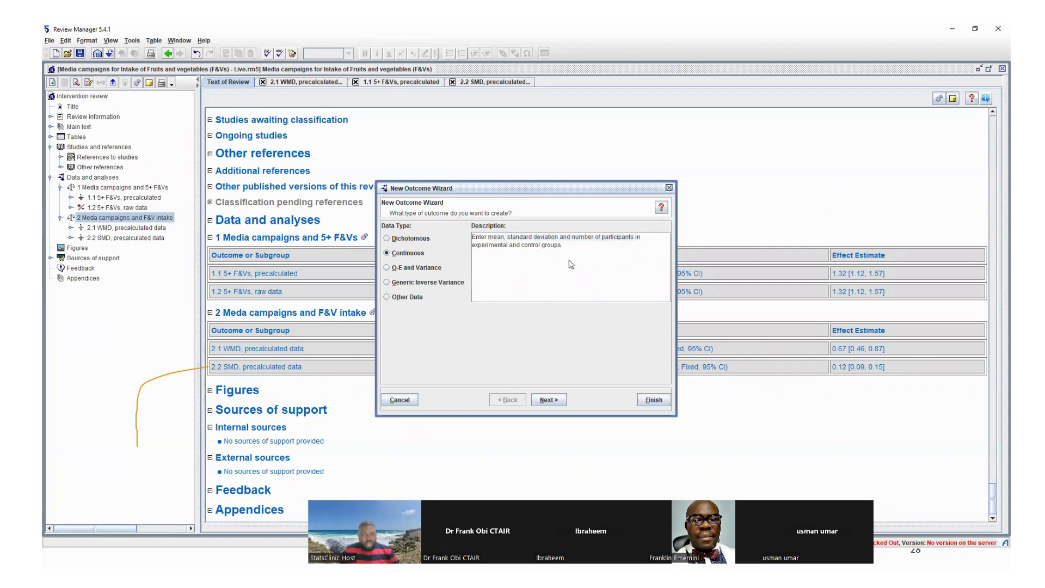
click(557, 400)
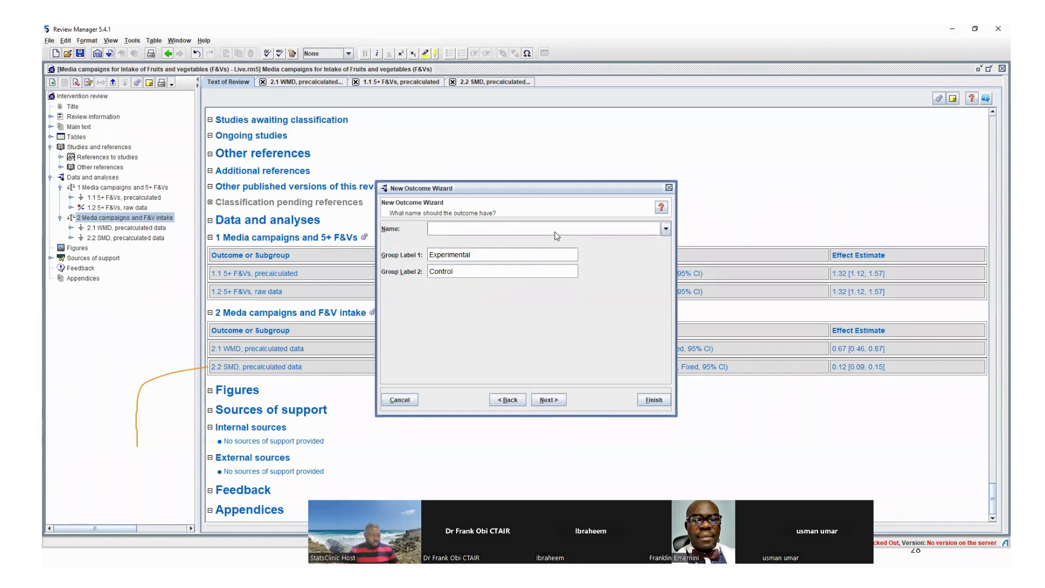
text(WMD, raw data)
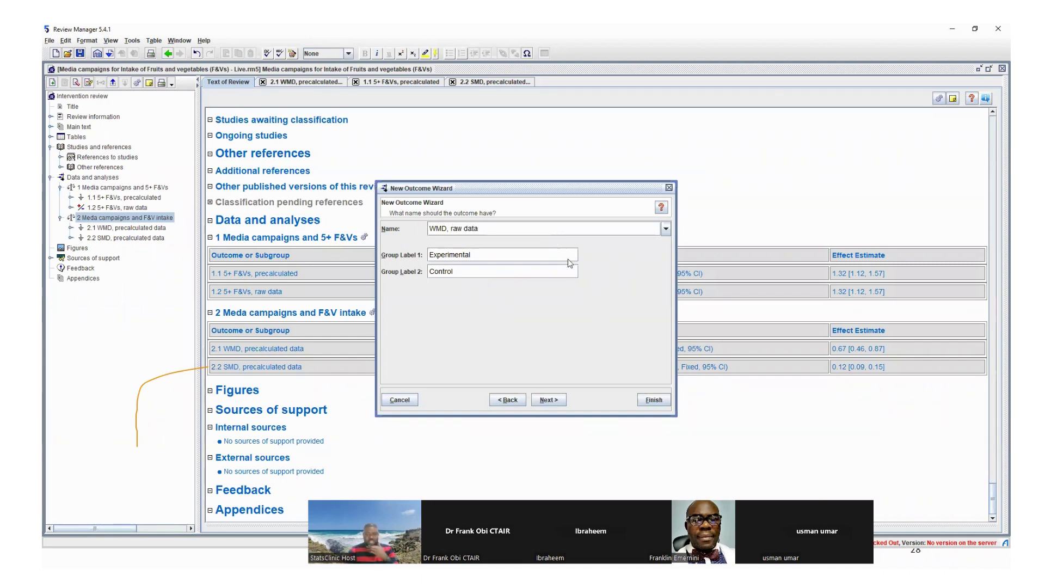
click(542, 400)
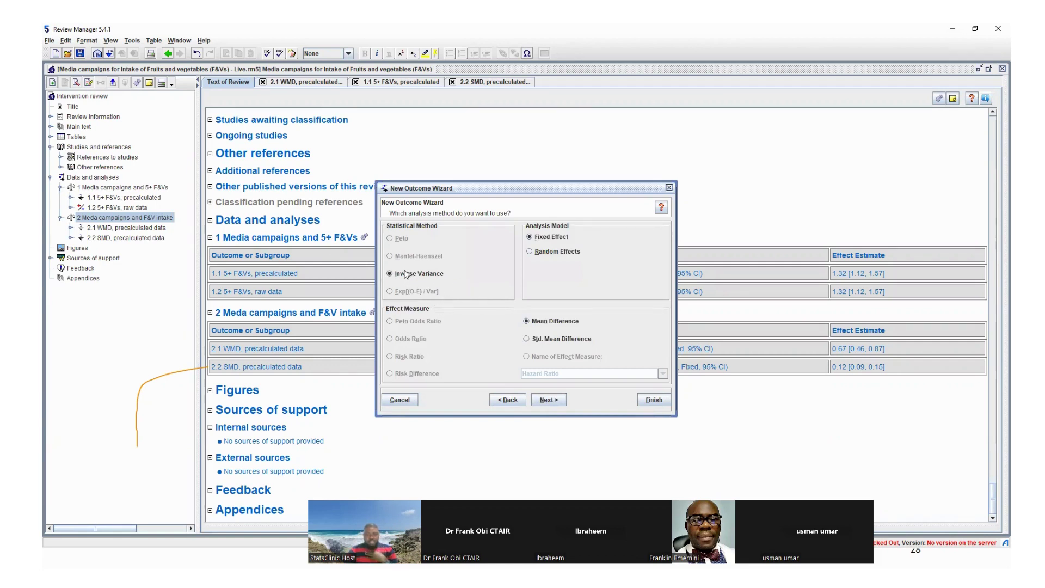
Keep the Fixed Effect model with Mean Difference, and accept totals and subtotals with 95% study and total confidence intervals
click(559, 254)
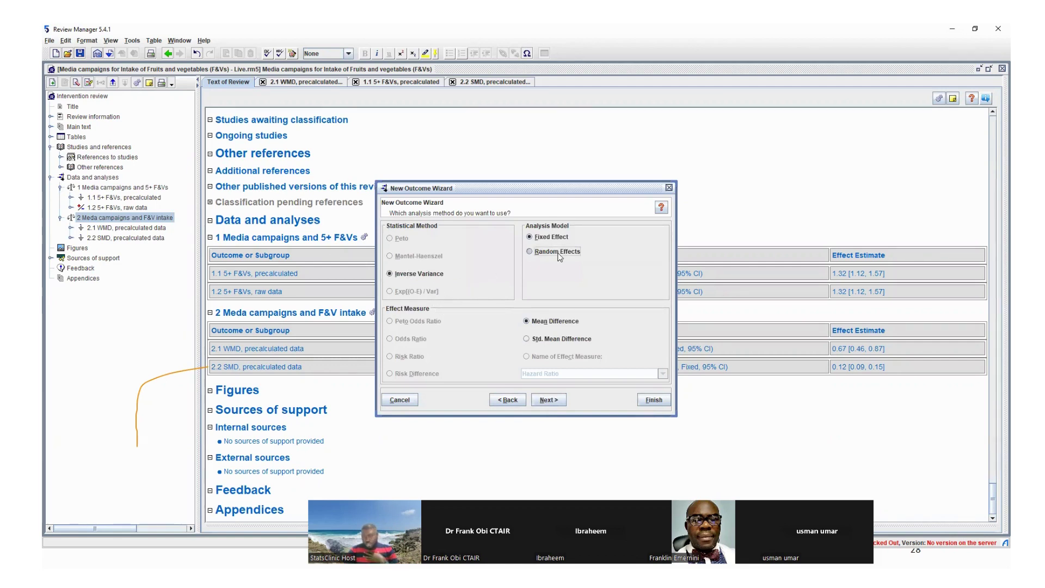
click(544, 238)
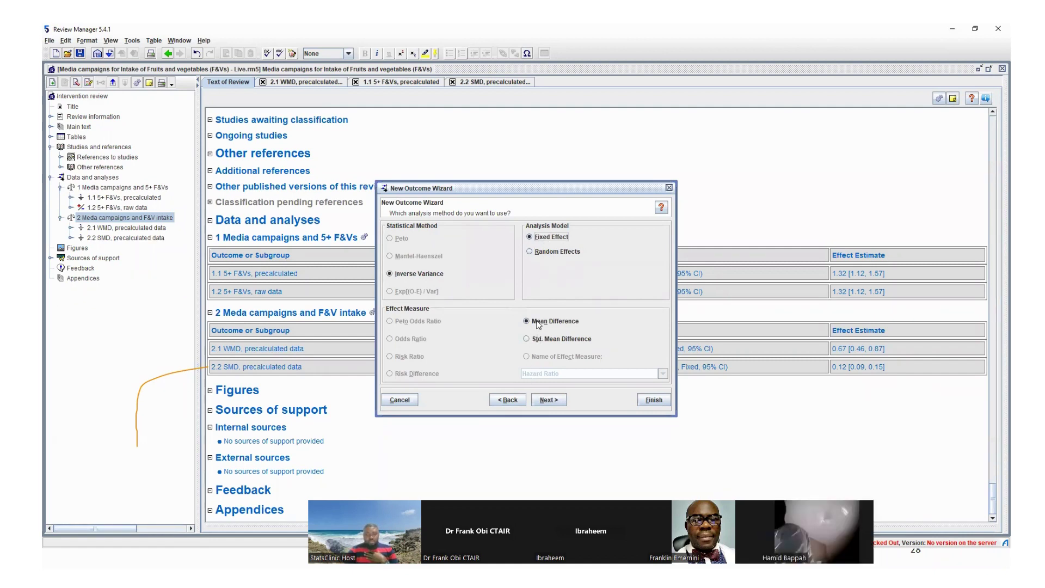
click(551, 401)
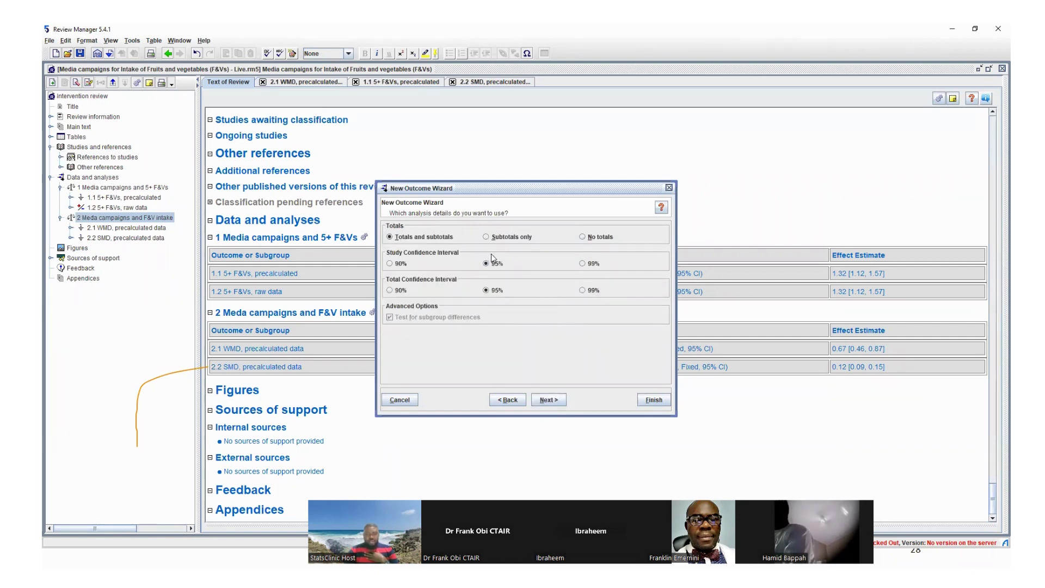
click(551, 399)
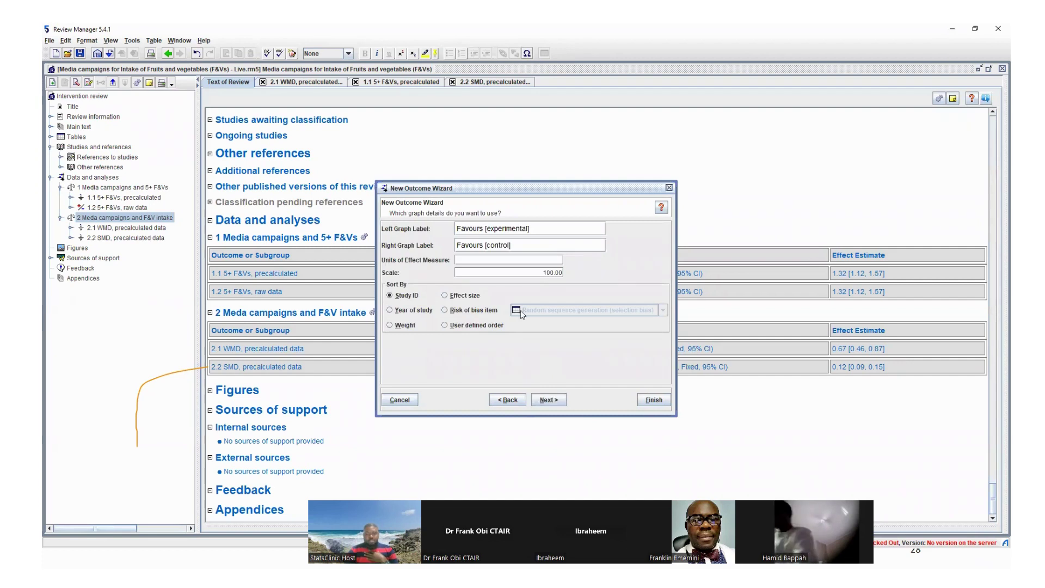
Change the new outcome's left graph label to "Favours control"
drag(538, 232, 483, 227)
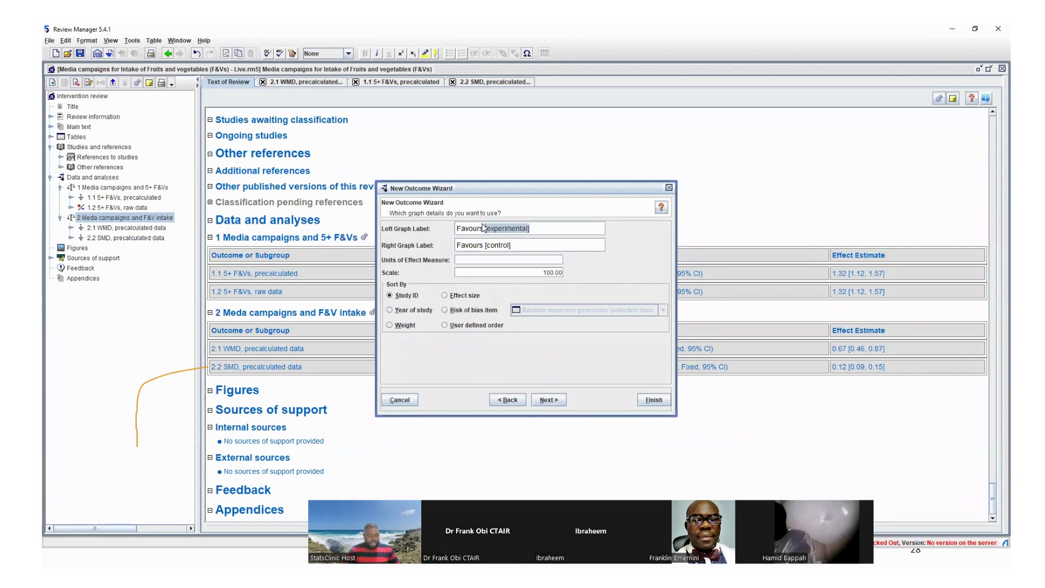
text(contr)
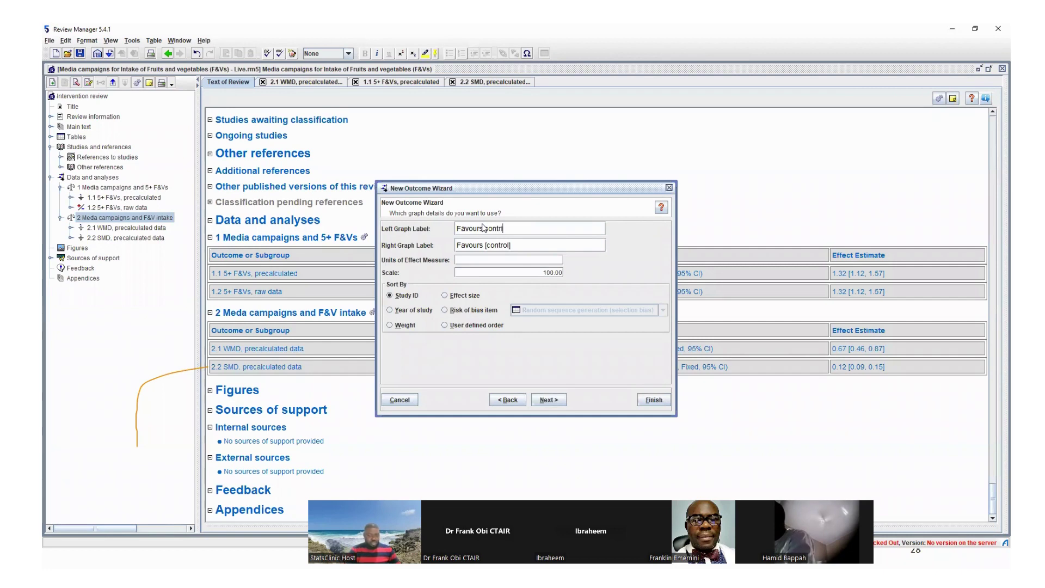
key(BackSpace)
key(BackSpace)
key(BackSpace)
key(BackSpace)
text(ol)
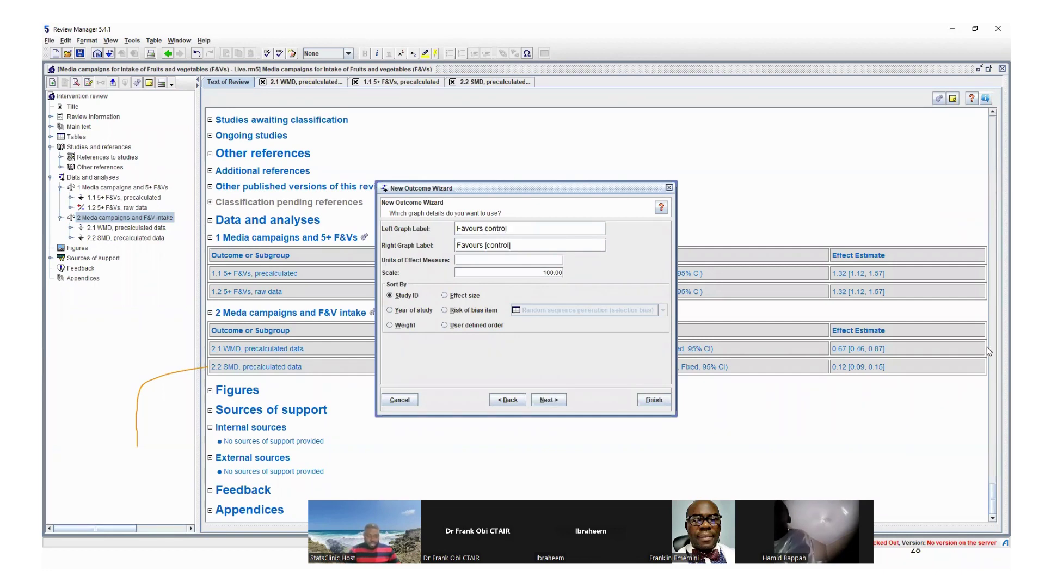
Change the new outcome's right graph label to "Favours experimental"
key(Tab)
key(BackSpace)
key(ctrl+shift+Left)
key(ctrl+shift+Left)
text(experi)
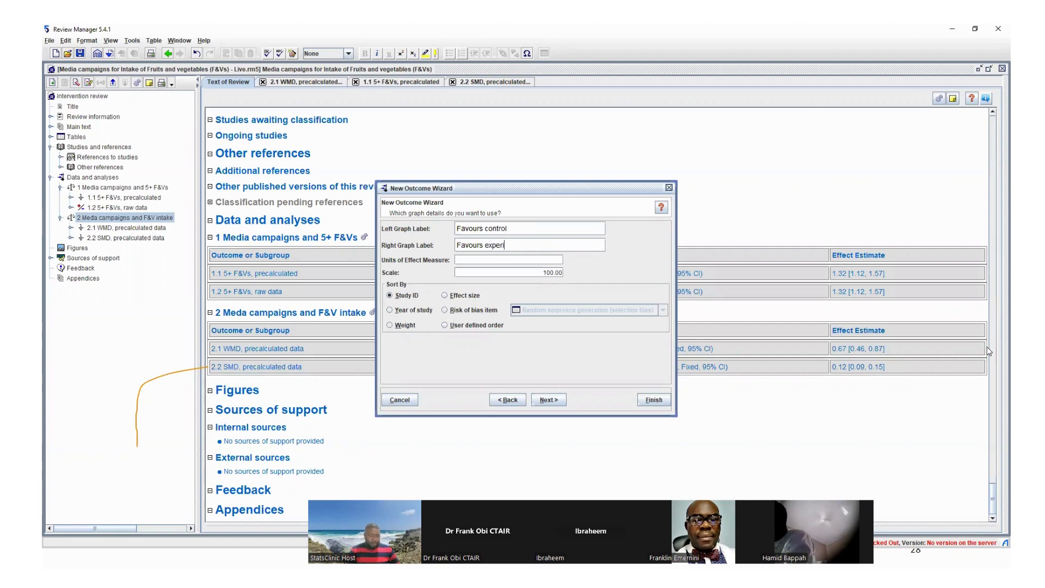
text(mental)
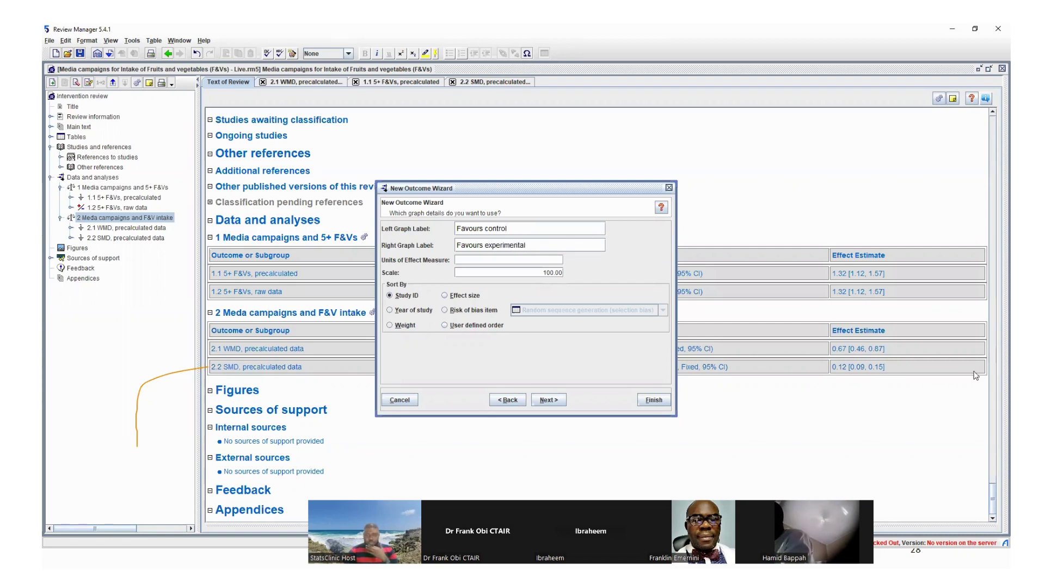
Set the graph scale to 5 and complete the outcome with the option to add study data for it
click(548, 272)
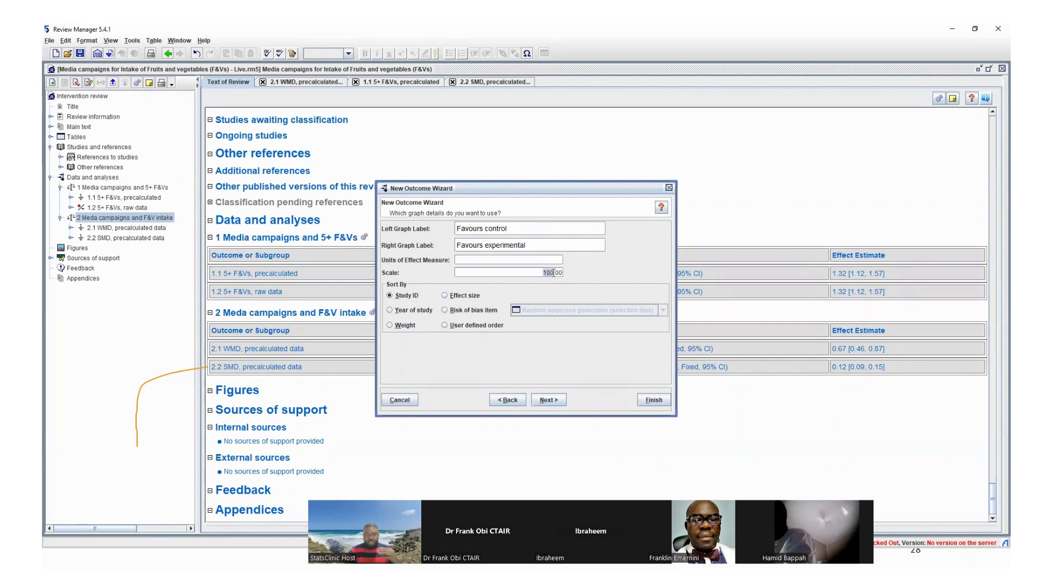
text(5)
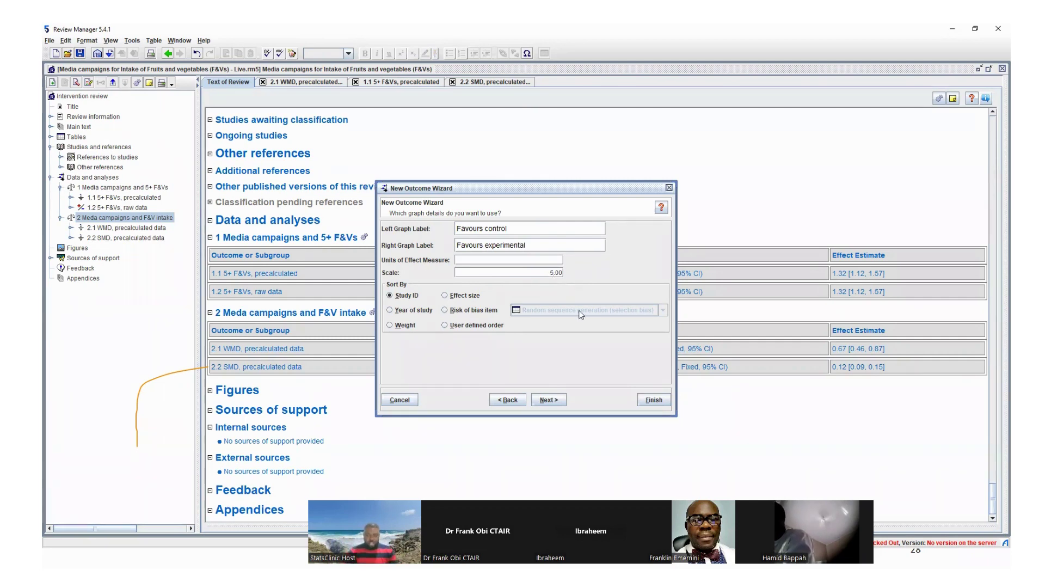
click(540, 400)
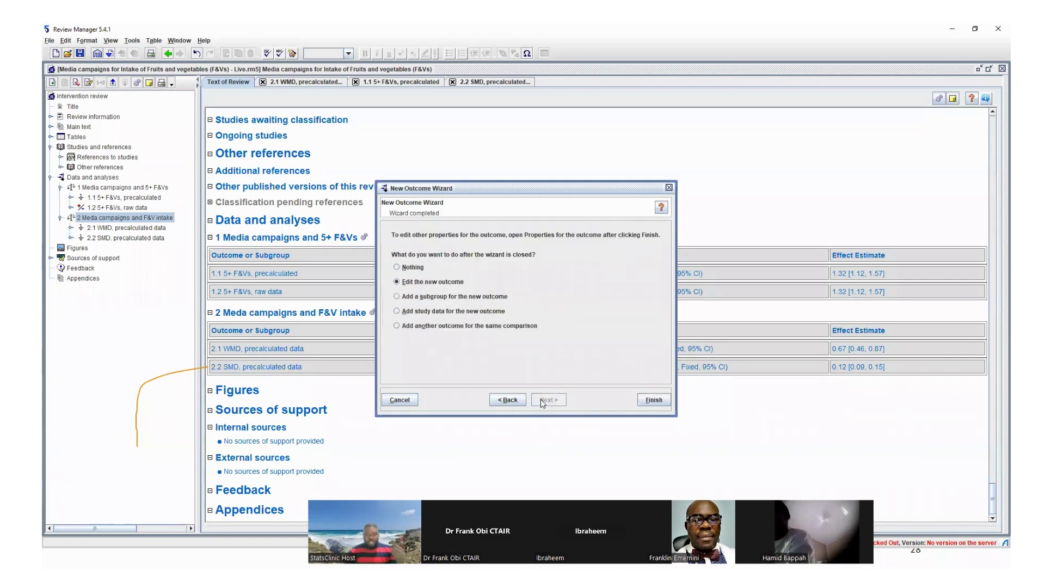
click(456, 310)
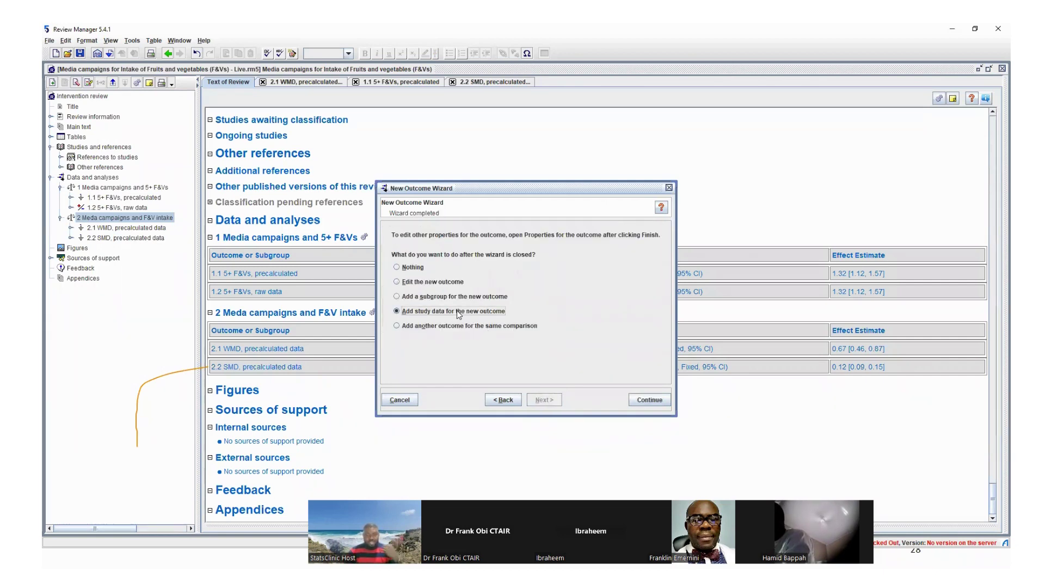
click(646, 399)
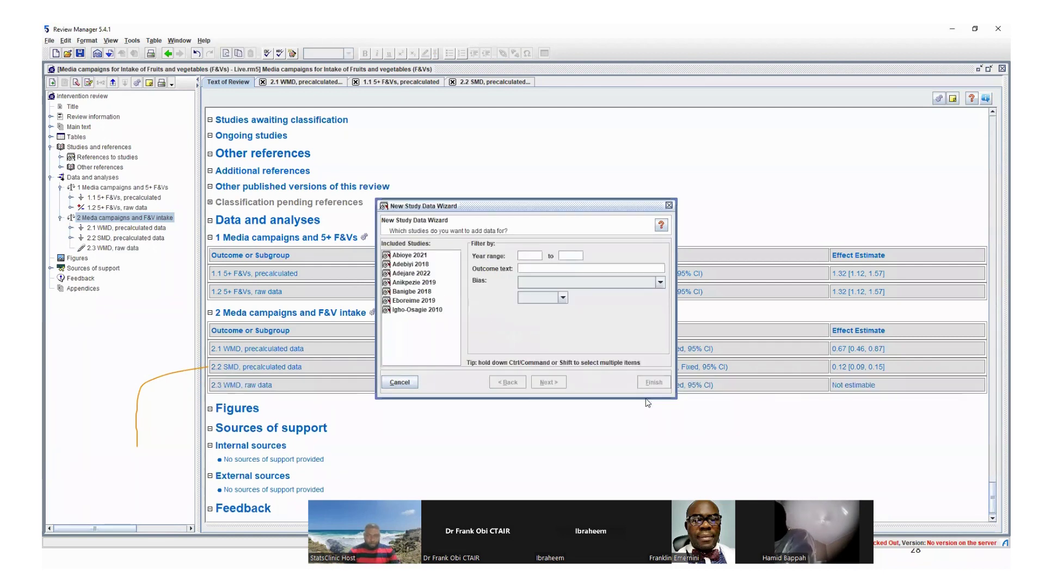
Add all the included studies to the "WMD, raw data" outcome and widen its data table to expose the mean, SD and total columns
drag(424, 258, 426, 274)
click(430, 254)
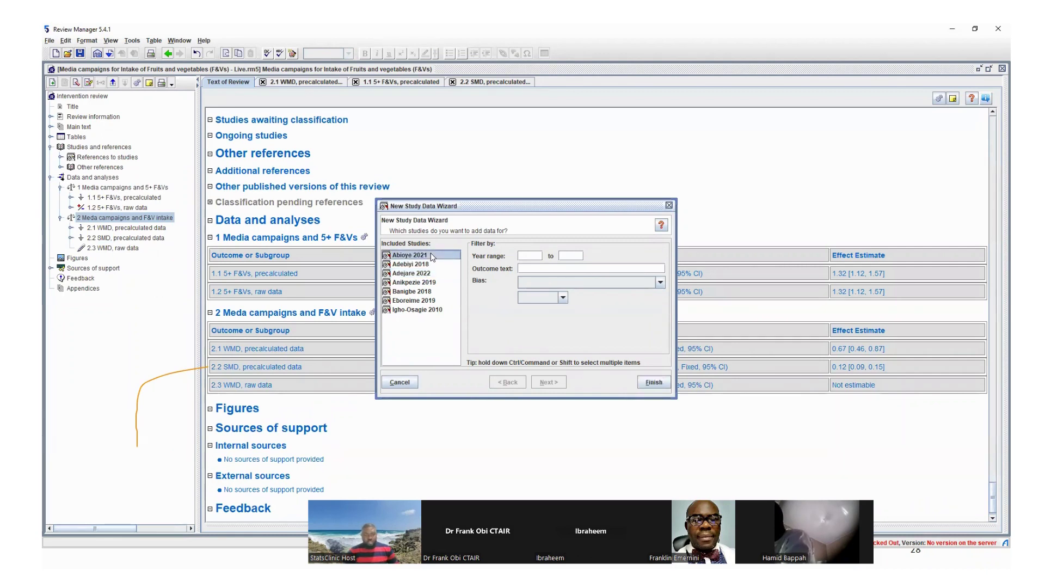
key(shift+Down)
key(shift+Down)
key(shift+Down)
key(shift+Down)
key(shift+Down)
key(shift+Down)
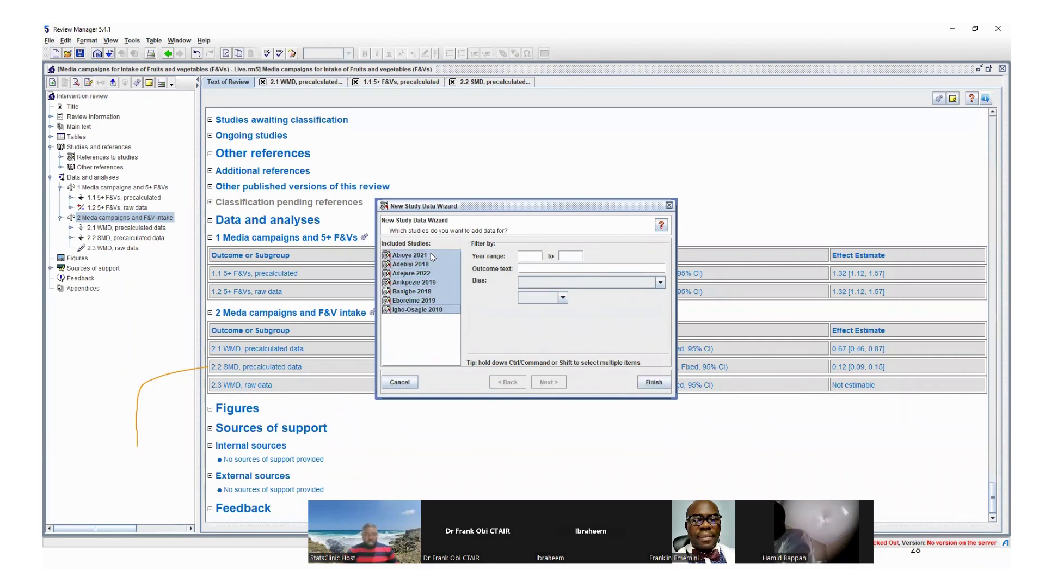
click(645, 383)
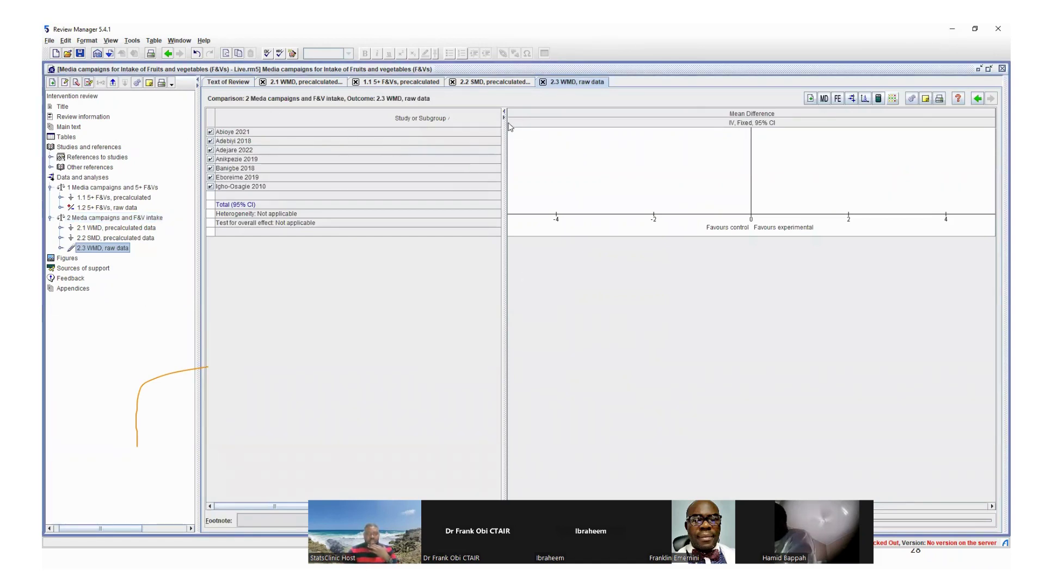
drag(506, 116, 839, 140)
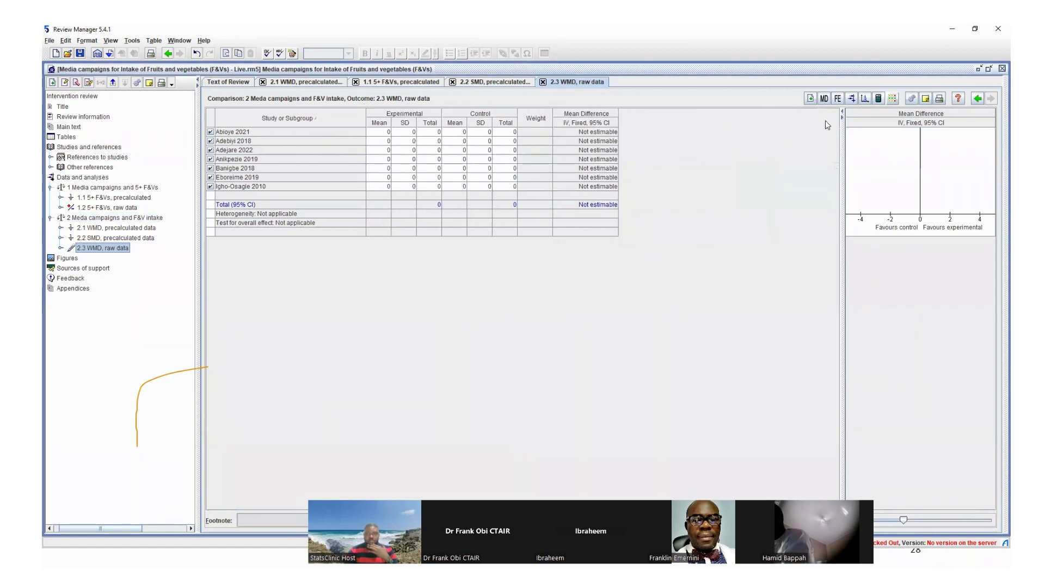
Resize the split between the study data table and the forest plot to give the plot more width
drag(842, 123, 631, 121)
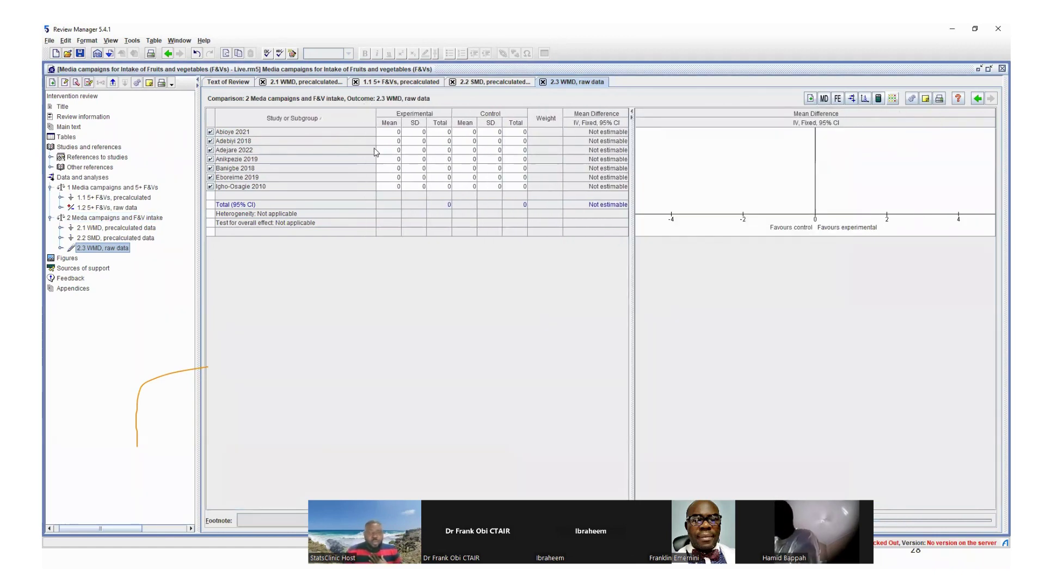
drag(387, 133, 495, 139)
click(399, 140)
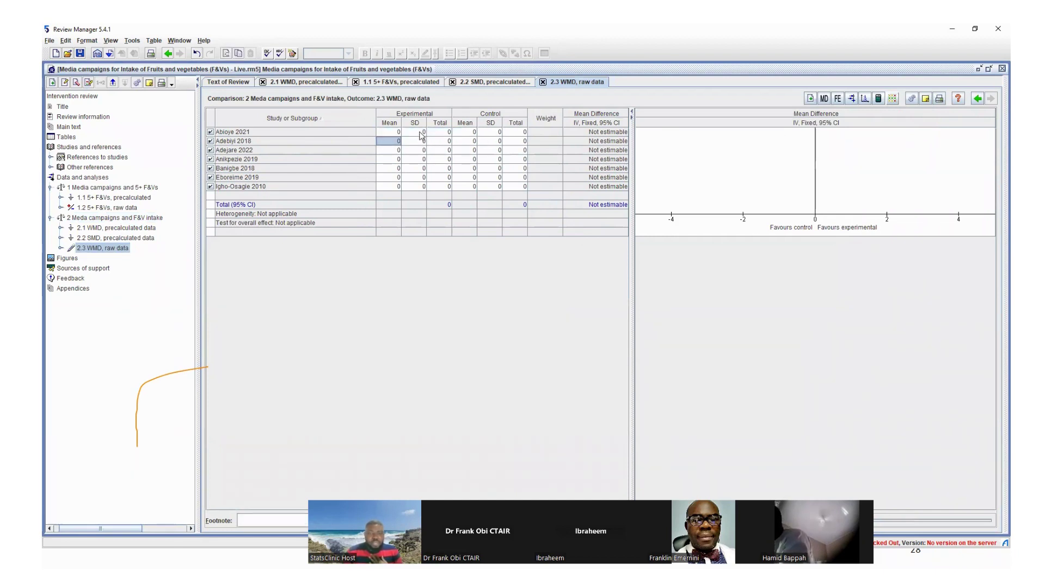
key(Tab)
key(Tab)
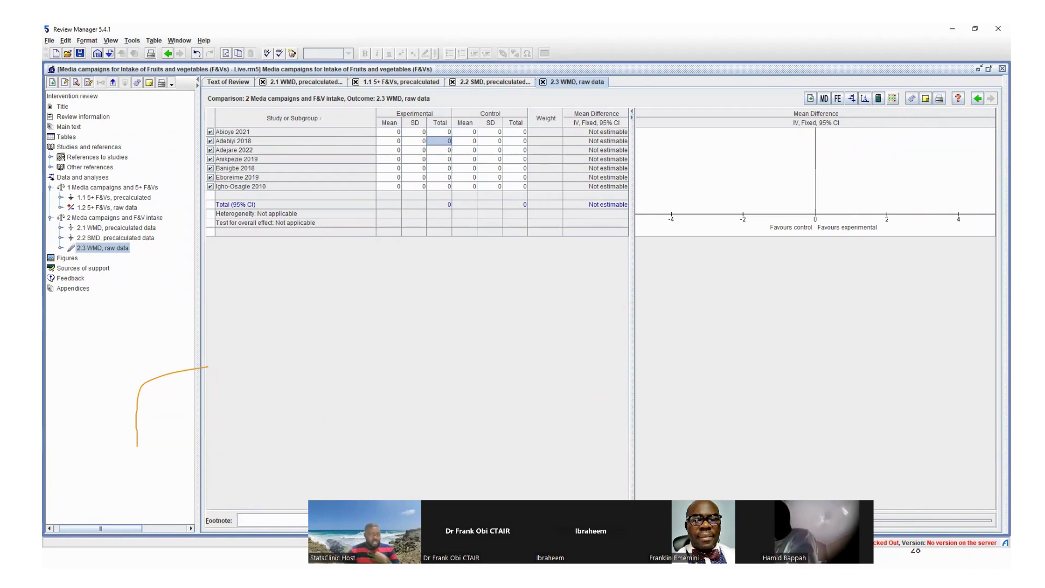
Switch to the metadat workbook in Excel and match its media and control mean and SD columns to the outcome's data columns in Review Manager
key(alt+Tab)
click(567, 213)
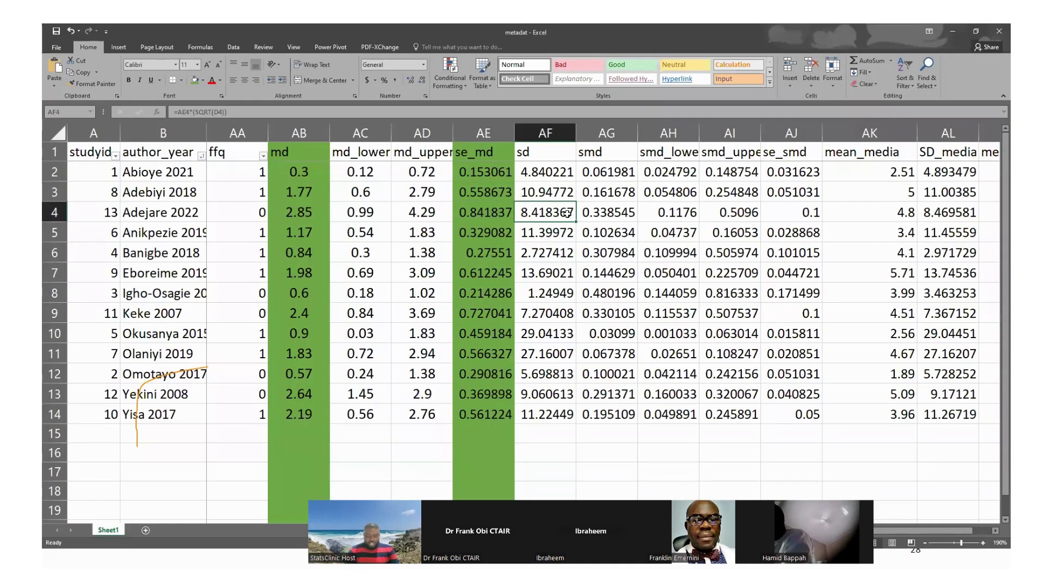
key(Right)
key(Right)
key(Right)
key(Right)
key(Right)
key(Right)
key(Right)
key(Right)
key(Right)
key(Right)
key(Right)
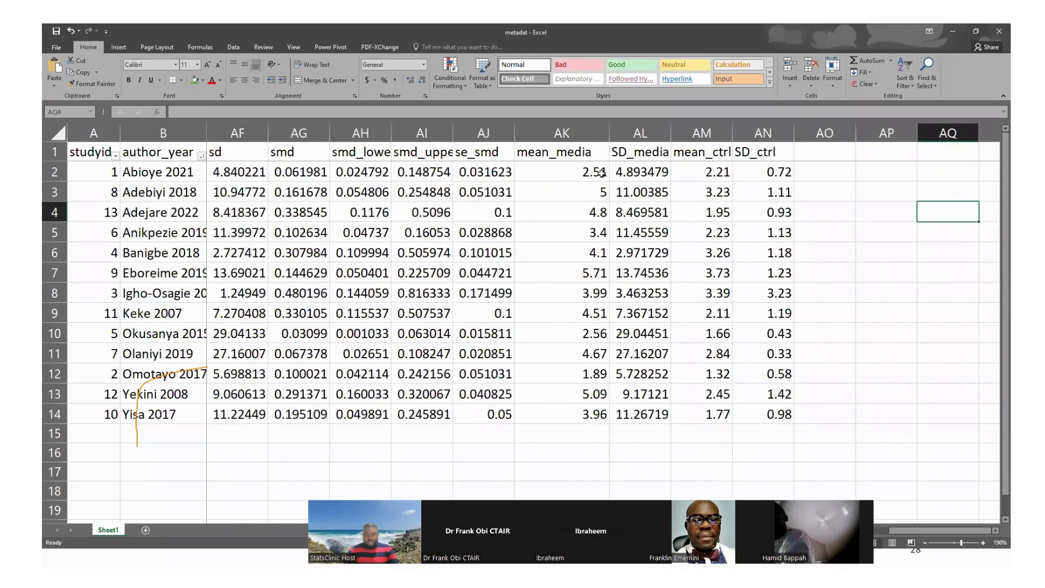
key(Up)
key(Up)
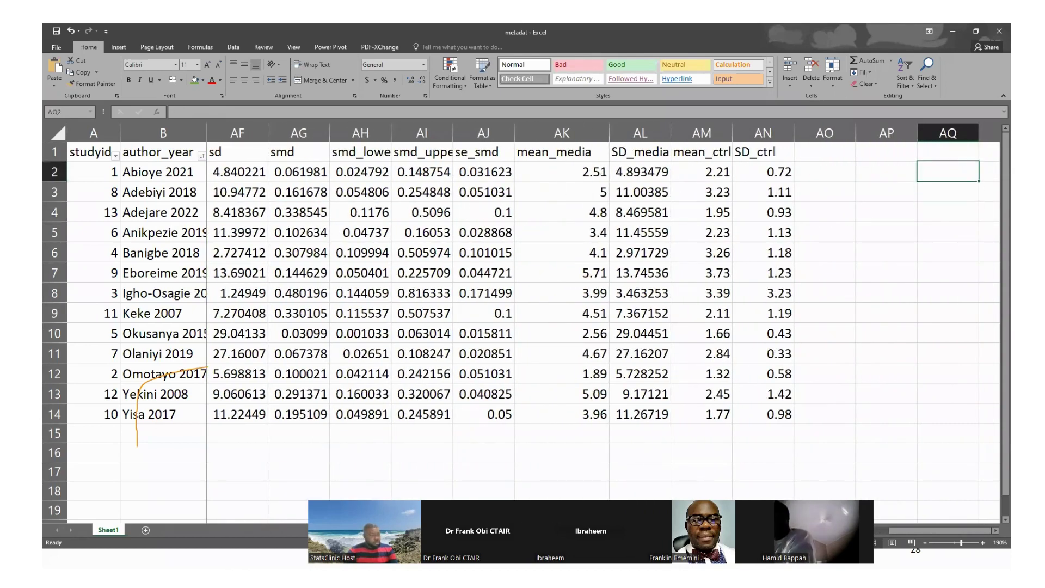
key(alt+Tab)
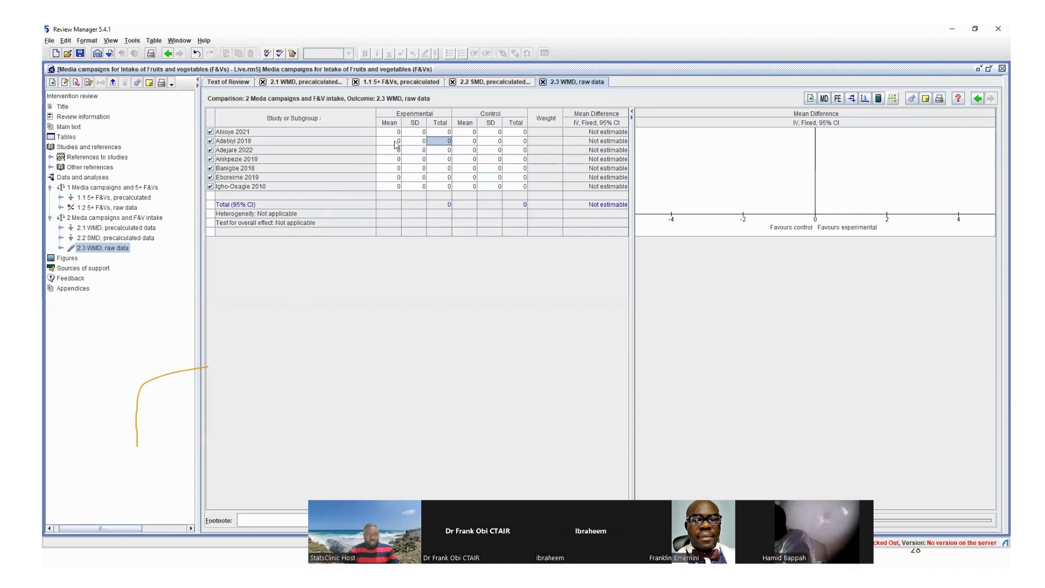
drag(392, 133, 412, 135)
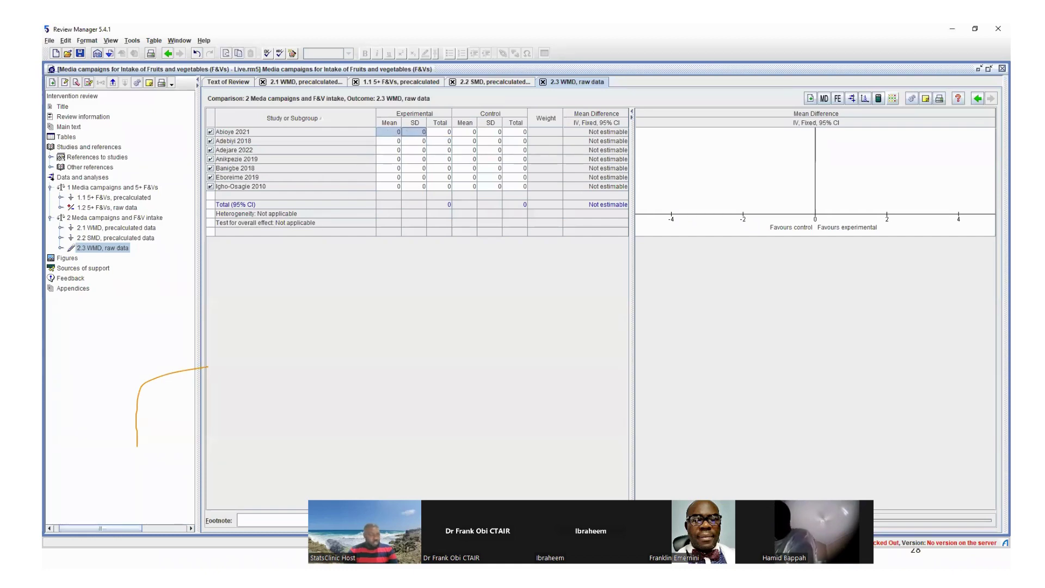
key(alt+Tab)
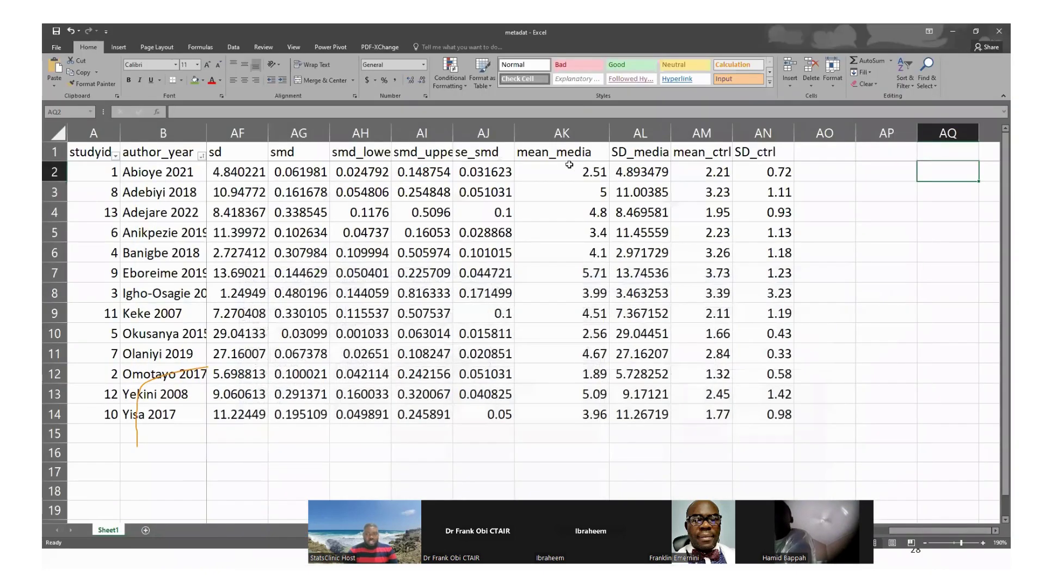
click(568, 164)
click(587, 152)
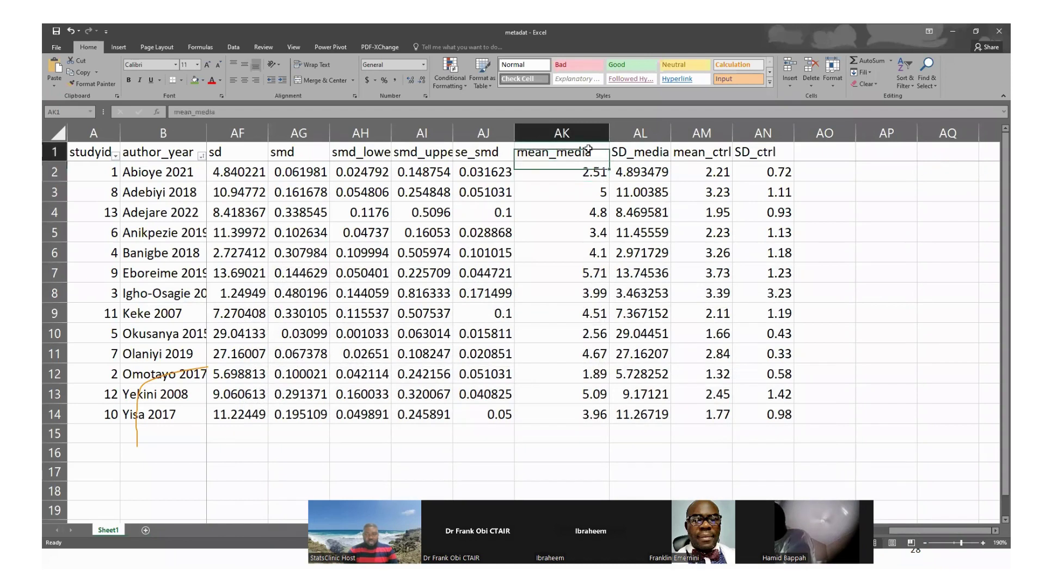
click(645, 153)
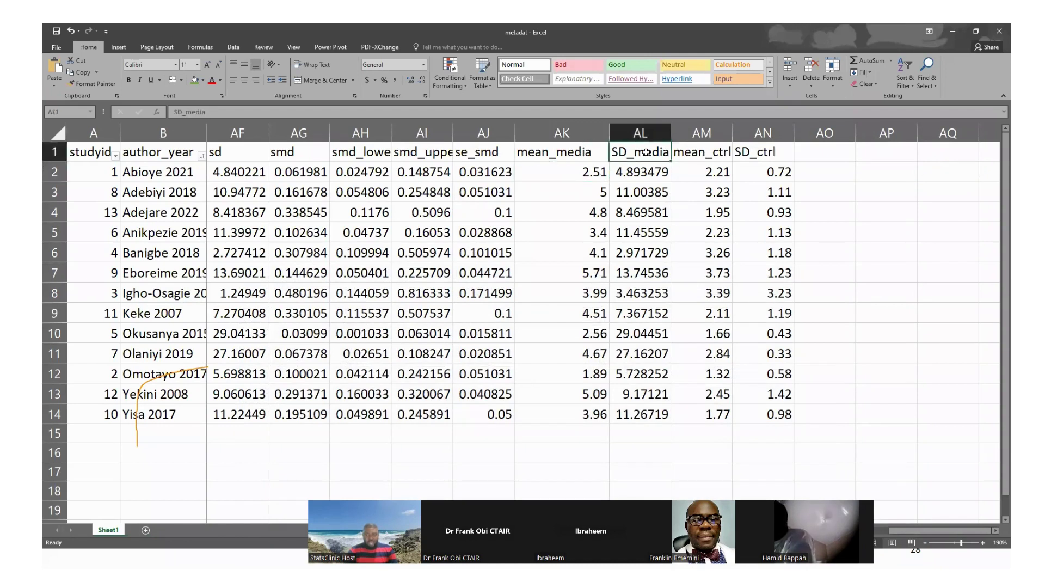
click(724, 152)
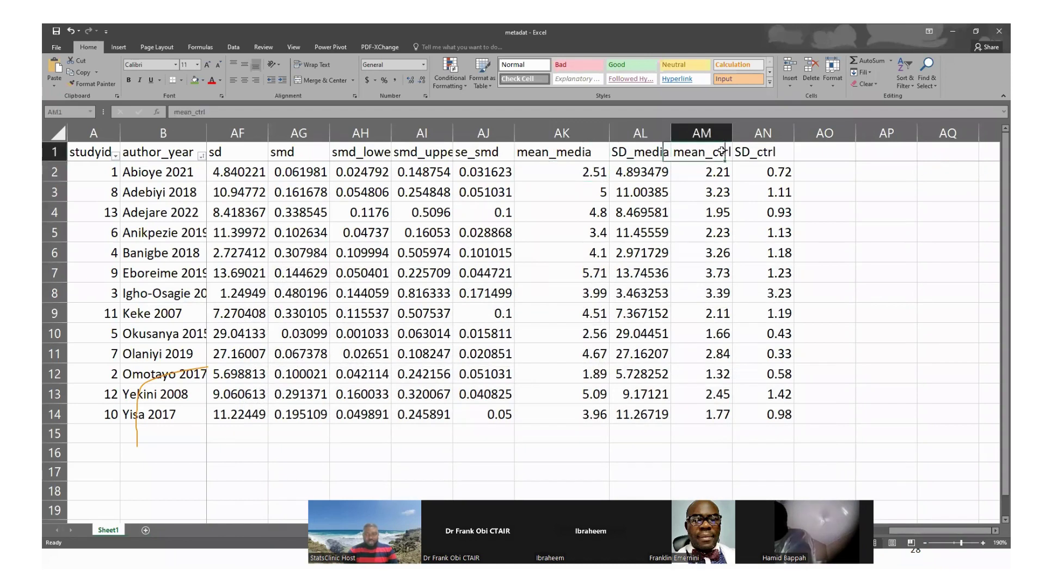
click(769, 154)
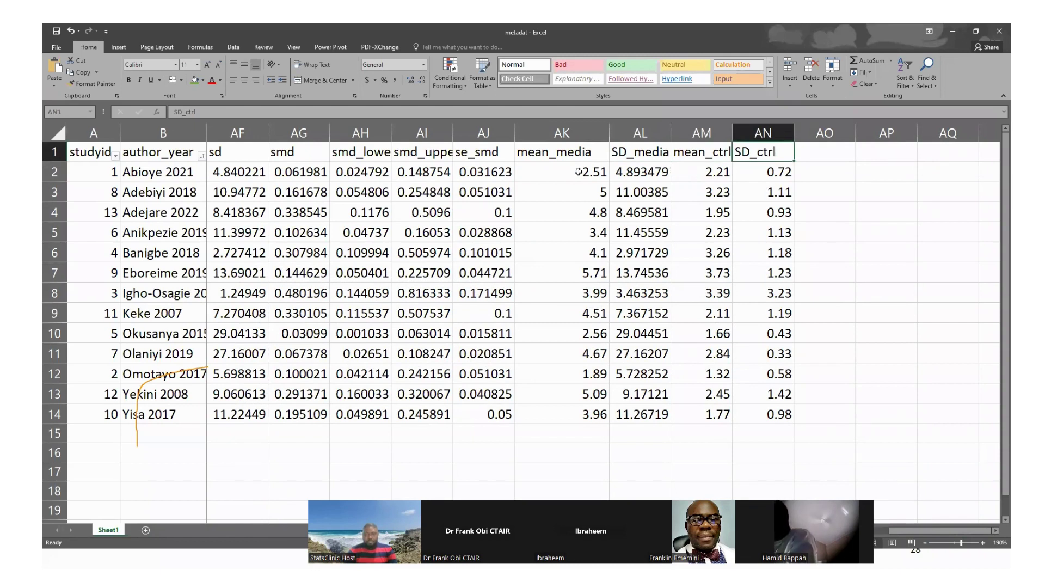
Copy the mean_media values in AK2:AK8 from Excel into the experimental Mean column of the "WMD, raw data" outcome in Review Manager
drag(578, 170, 584, 287)
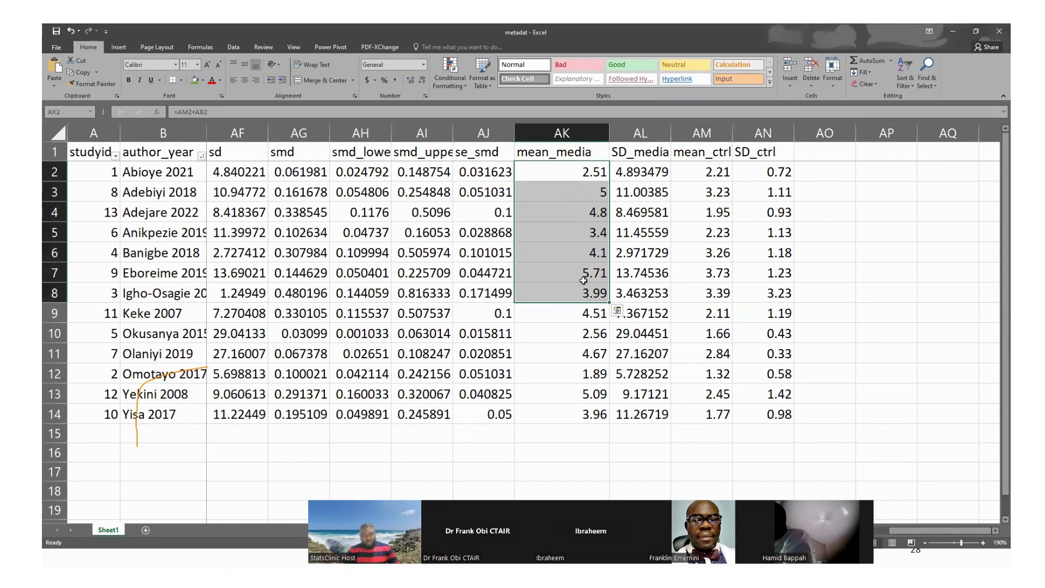
key(ctrl+c)
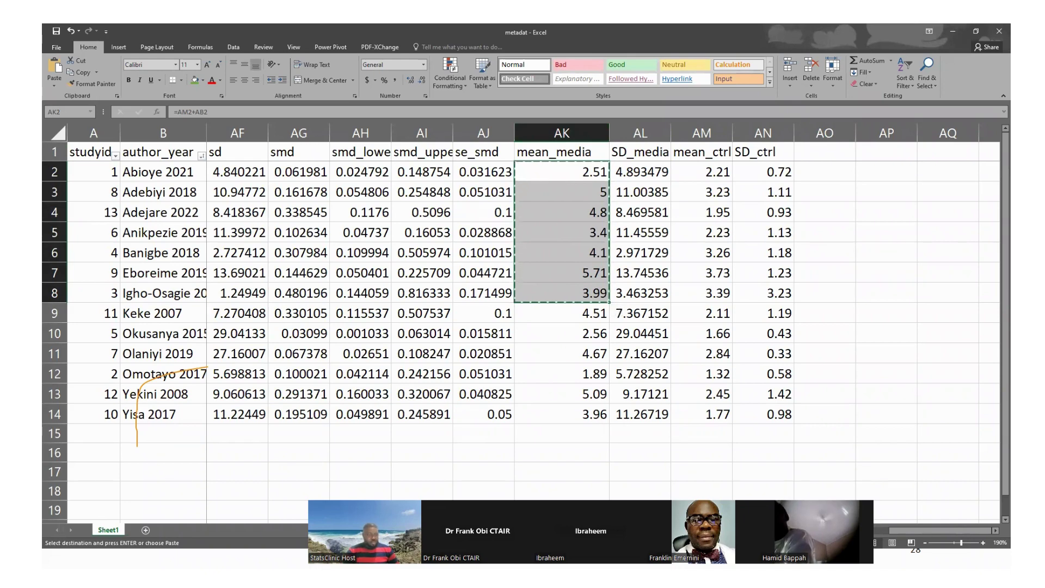
key(alt+Tab)
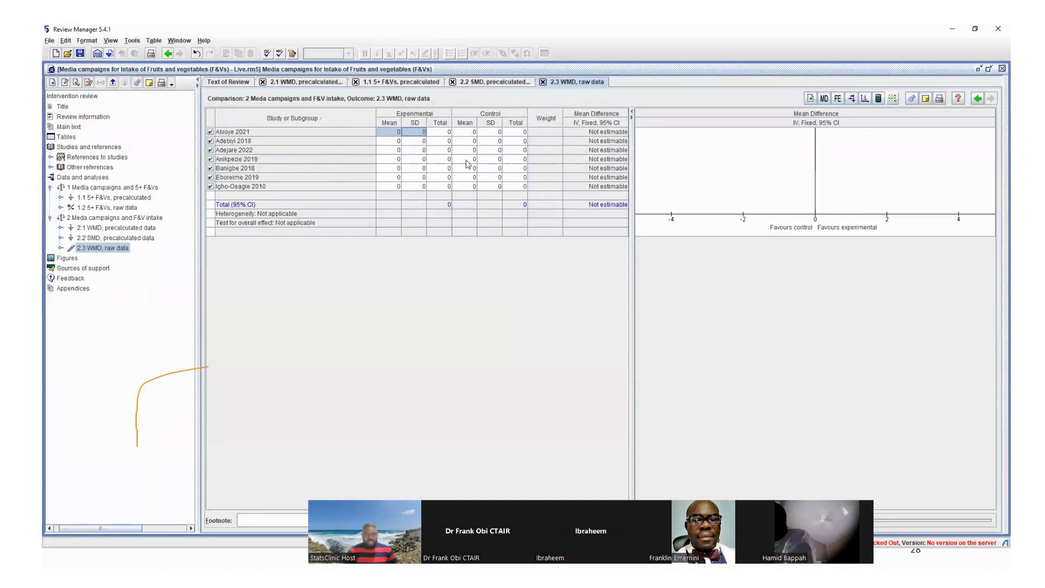
click(414, 159)
click(389, 132)
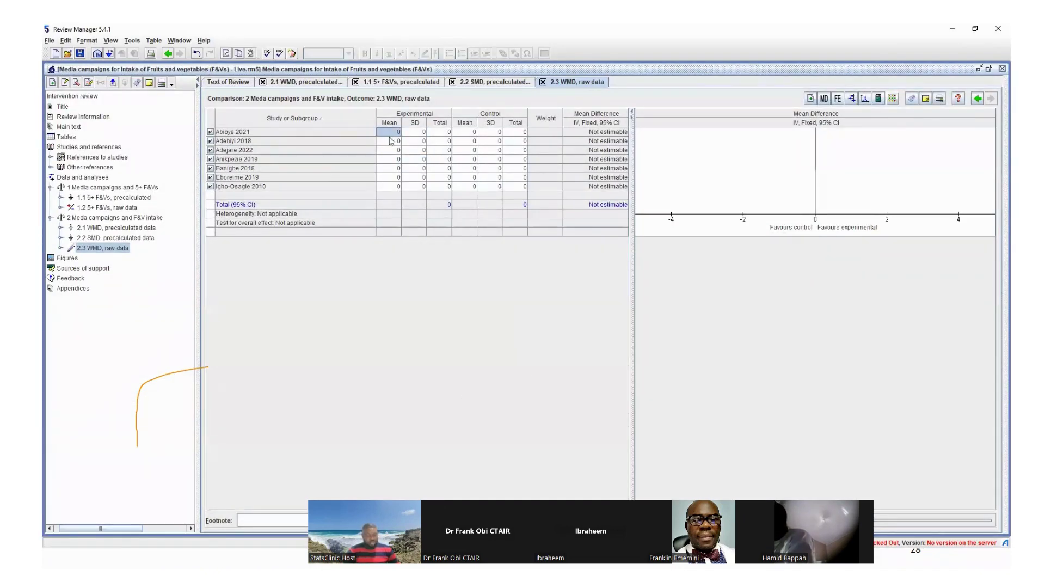
key(ctrl+v)
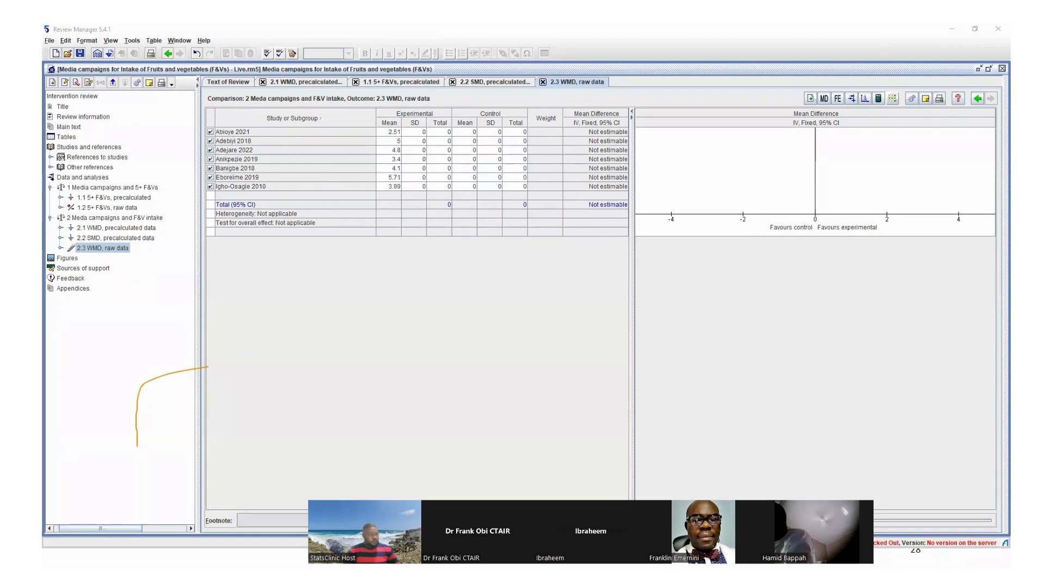
Copy the SD_media values in AL2:AL8 from the Excel workbook into the experimental SD column in Review Manager
key(alt+Tab)
drag(640, 172, 654, 300)
key(ctrl+c)
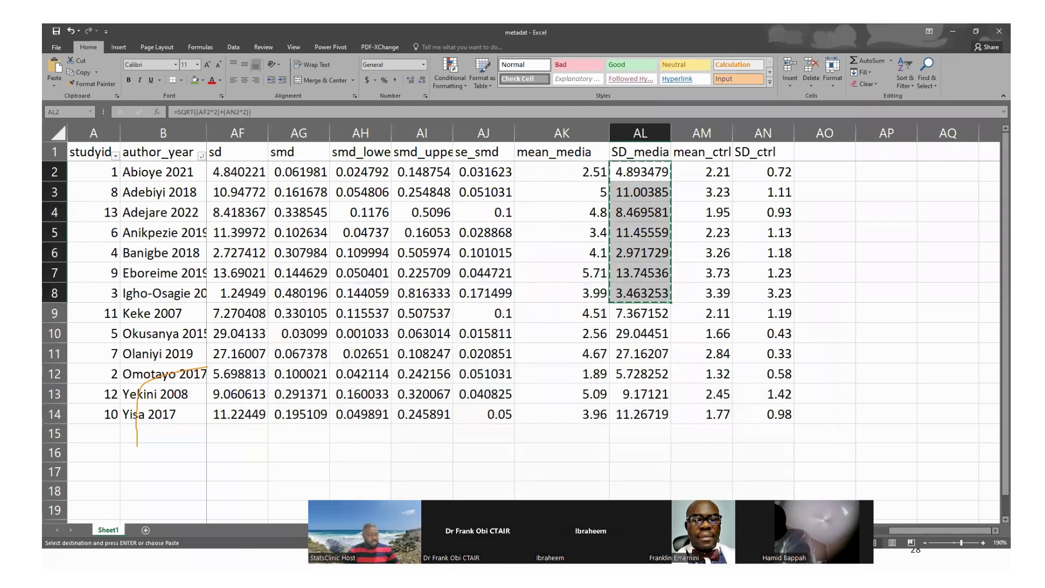
key(alt+Tab)
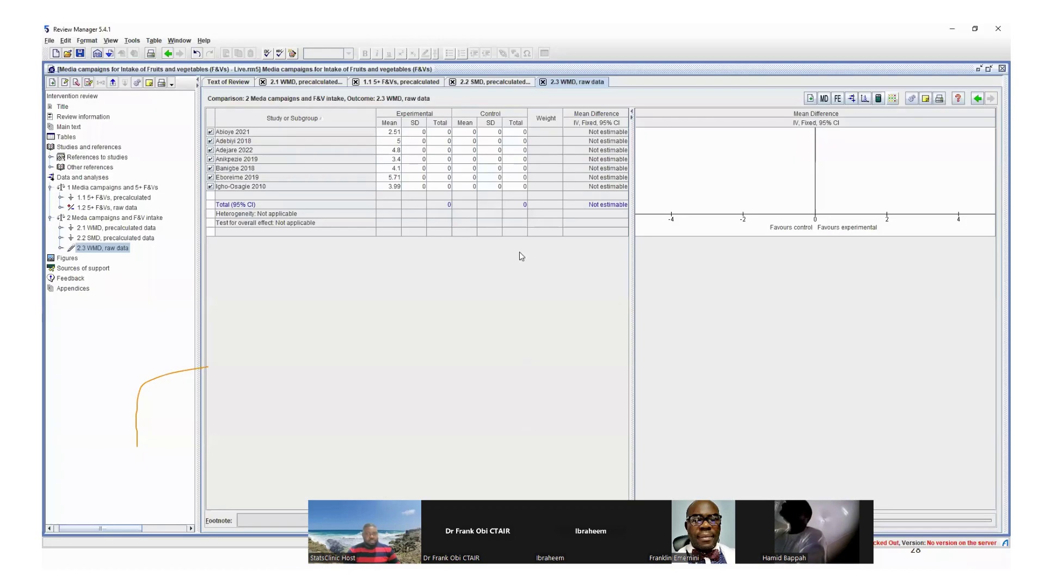
click(417, 134)
key(ctrl+v)
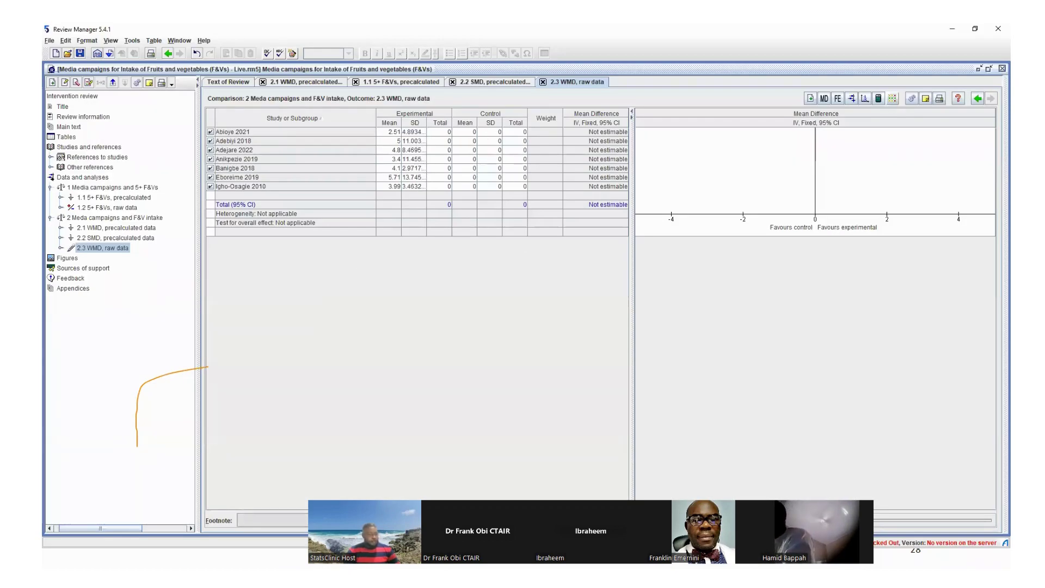
Copy the mean_ctrl values in AM2:AM8 from the Excel workbook into the control Mean column in Review Manager
key(alt+Tab)
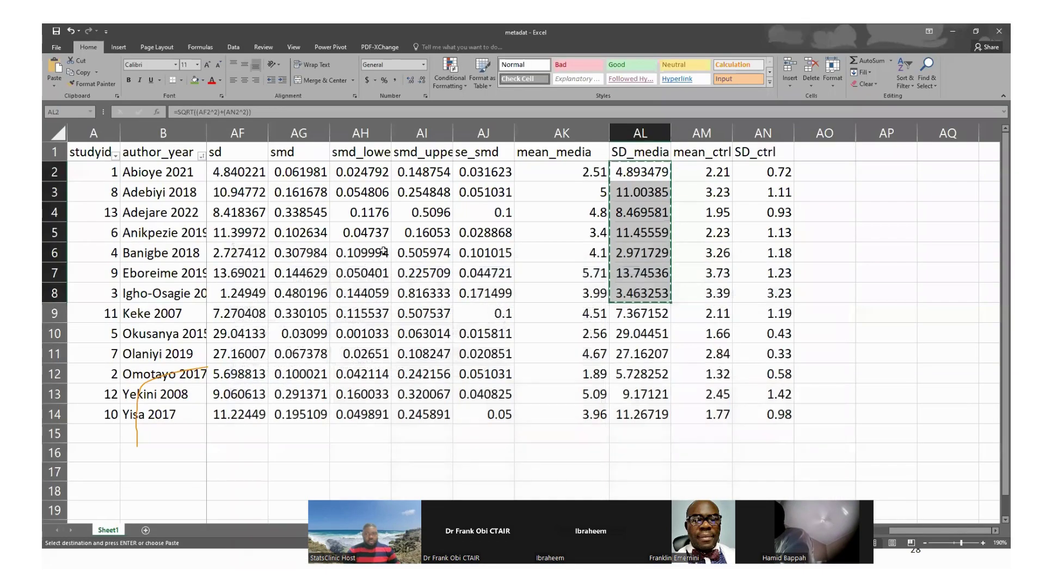
drag(715, 172, 716, 300)
key(ctrl+c)
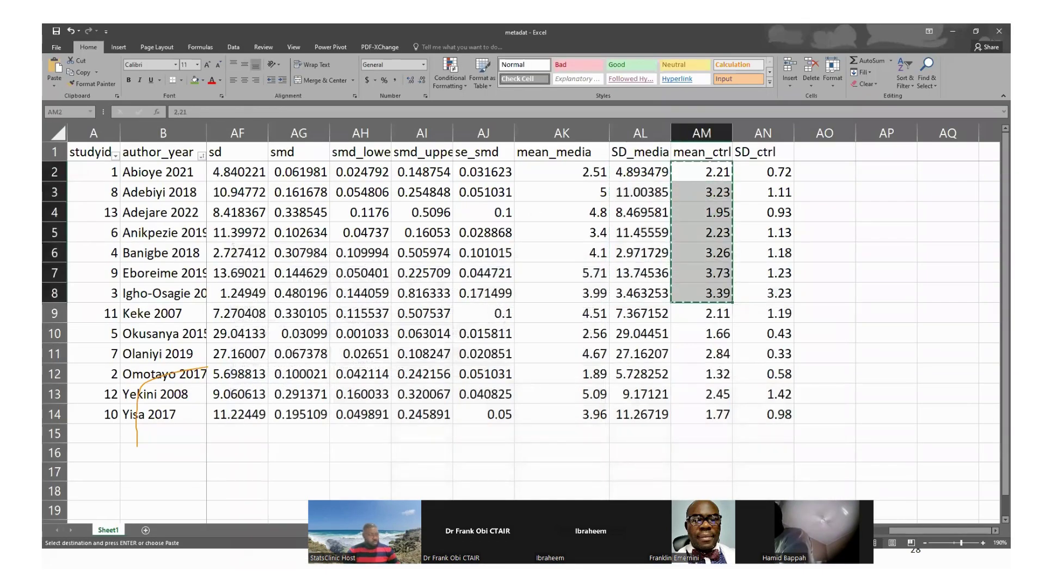
key(alt+Tab)
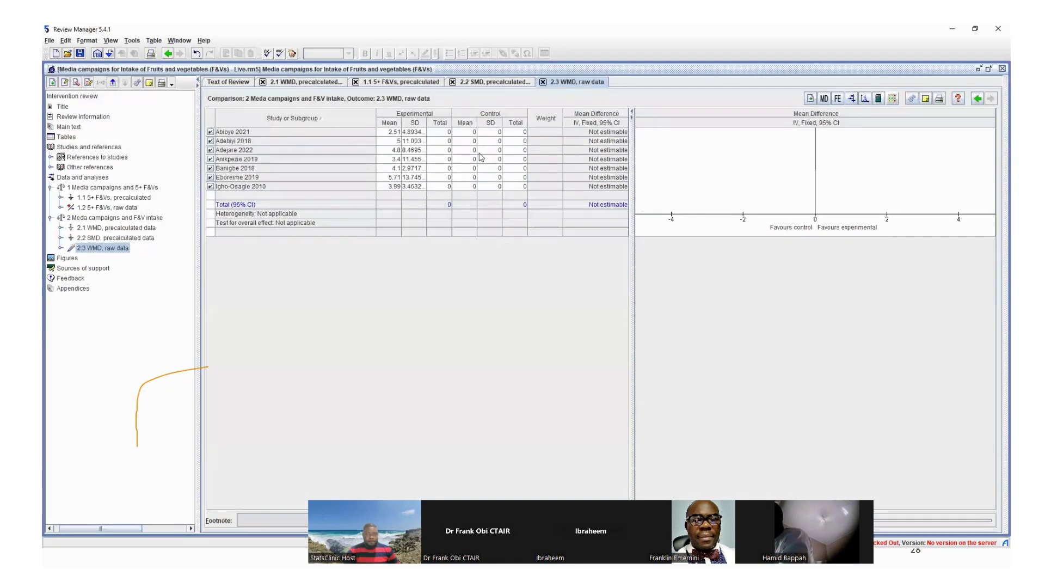
click(464, 132)
key(ctrl+v)
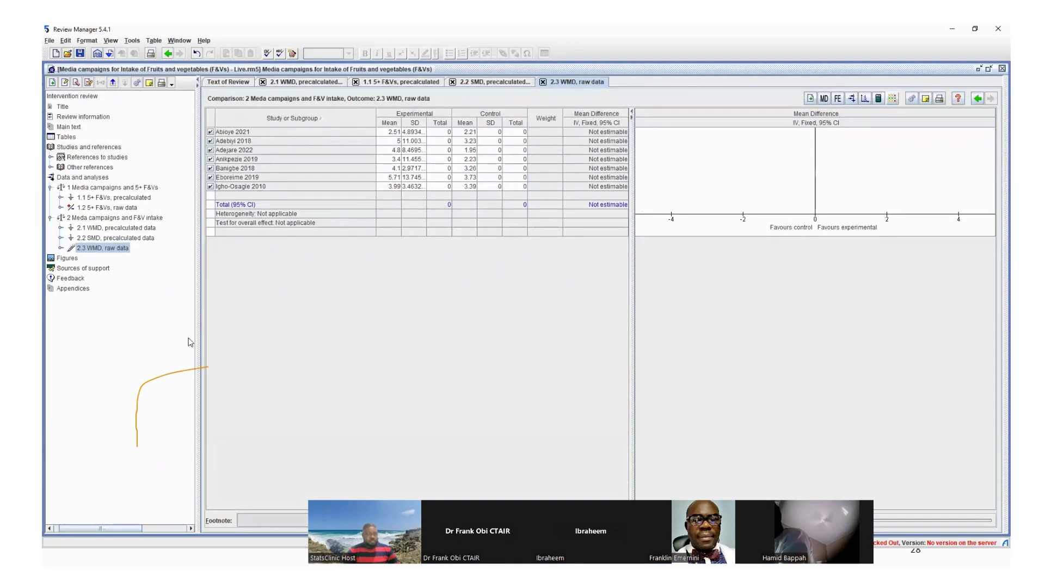
Copy the SD_ctrl values in AN2:AN8 from the Excel workbook into the control SD column in Review Manager
key(alt+Tab)
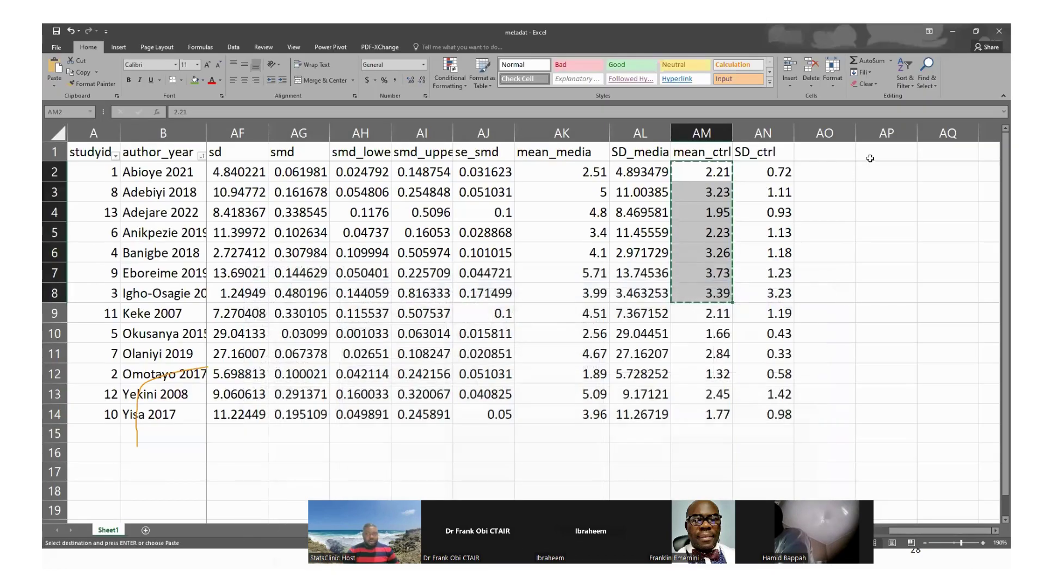
drag(767, 170, 755, 298)
key(ctrl+c)
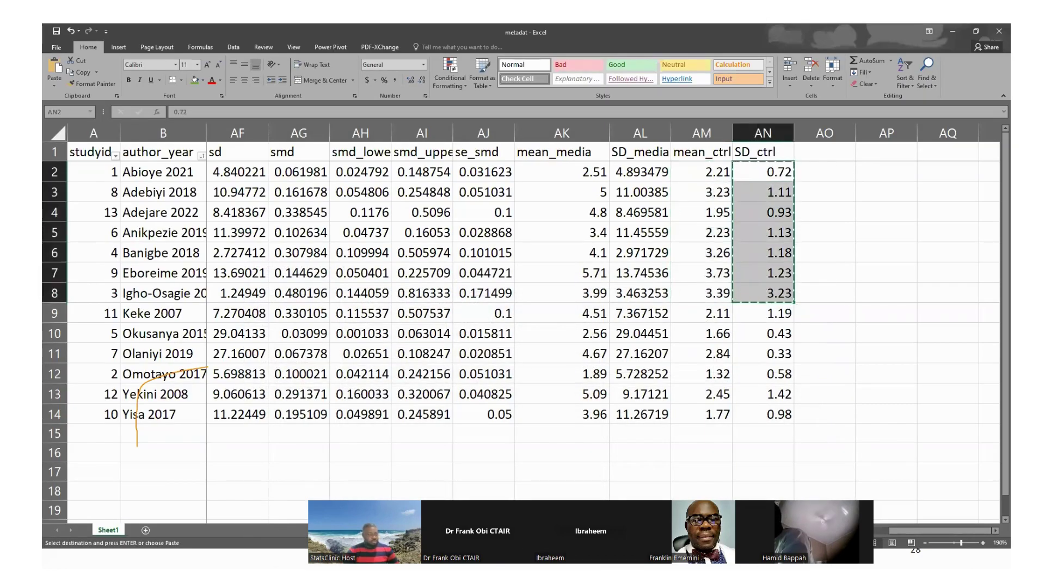
key(alt+Tab)
click(486, 134)
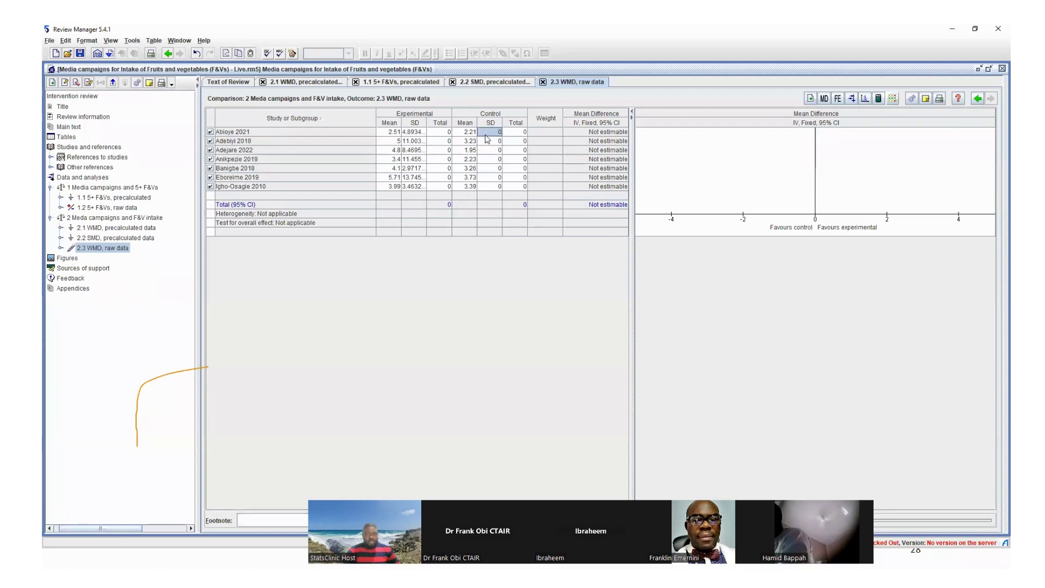
key(ctrl+v)
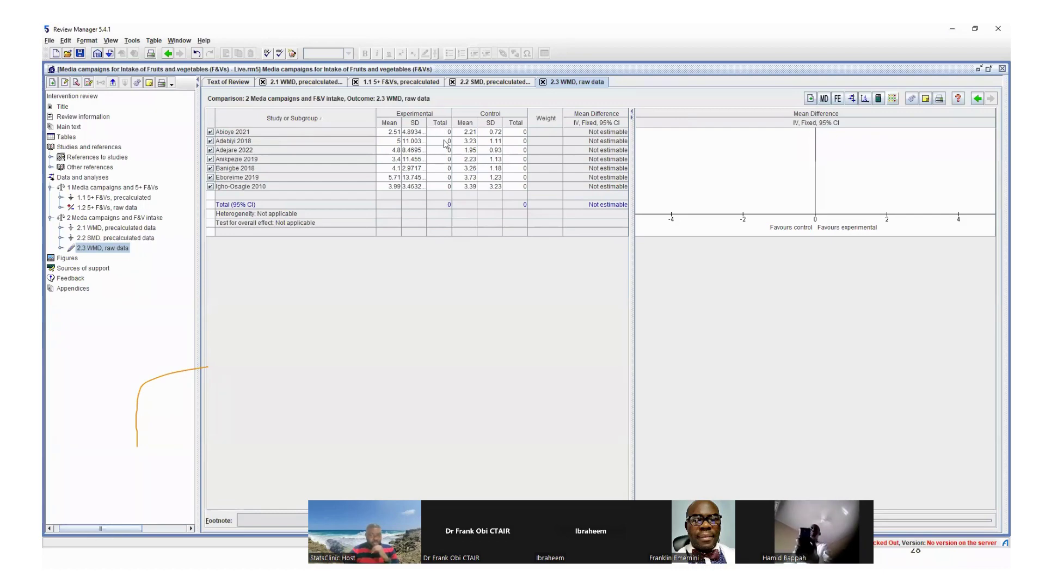
Copy the n_exposed values in G2:G8 from the Excel workbook into the experimental Total column in Review Manager
key(alt+Tab)
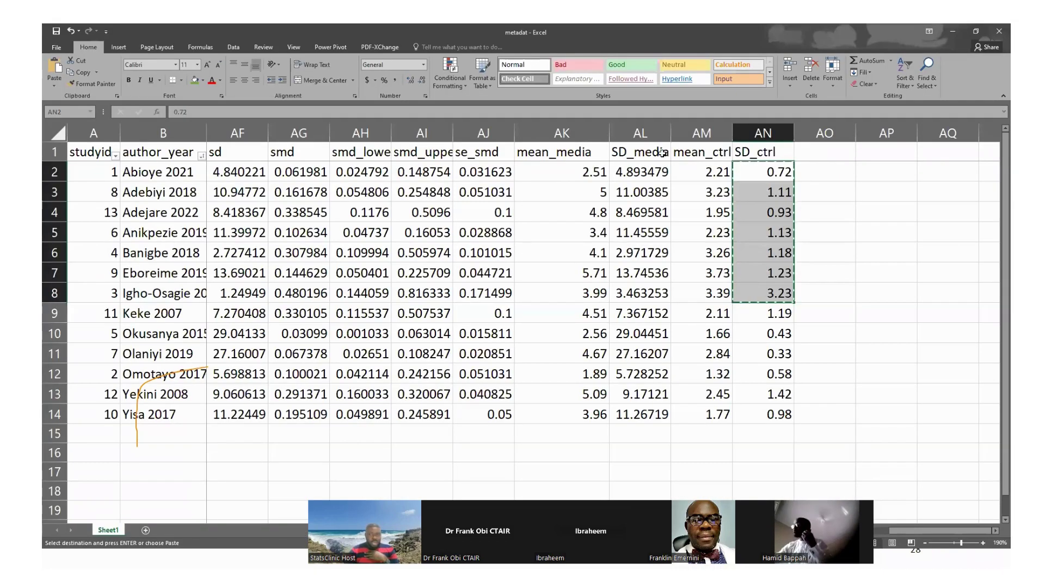
click(679, 154)
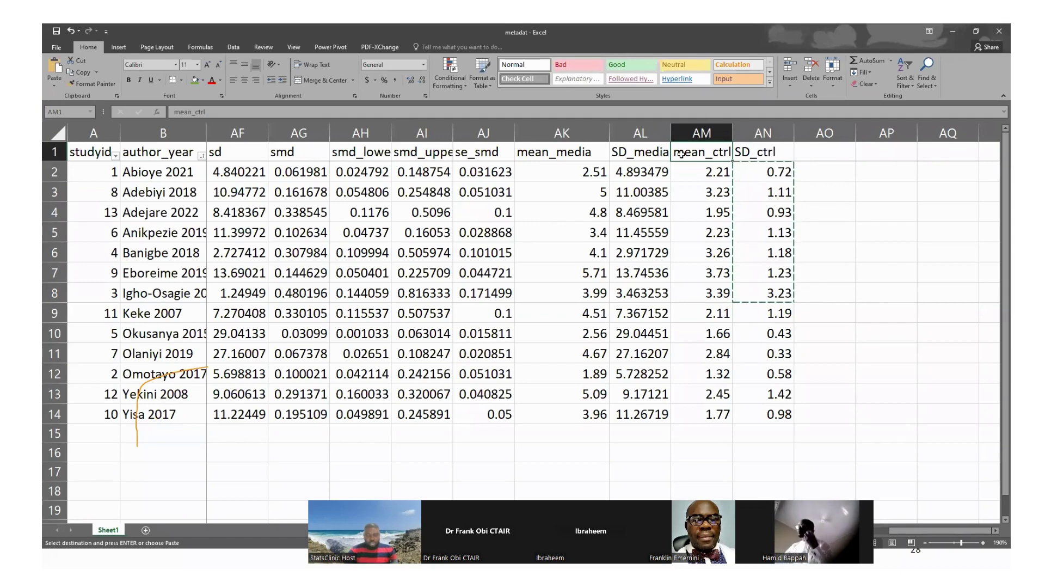
key(Left)
key(Left)
key(Left)
key(Left)
key(Left)
key(Left)
key(Left)
key(Left)
key(Left)
key(Left)
key(Left)
key(Left)
key(Left)
key(Left)
key(Left)
key(Left)
key(Left)
key(Left)
key(Left)
key(Left)
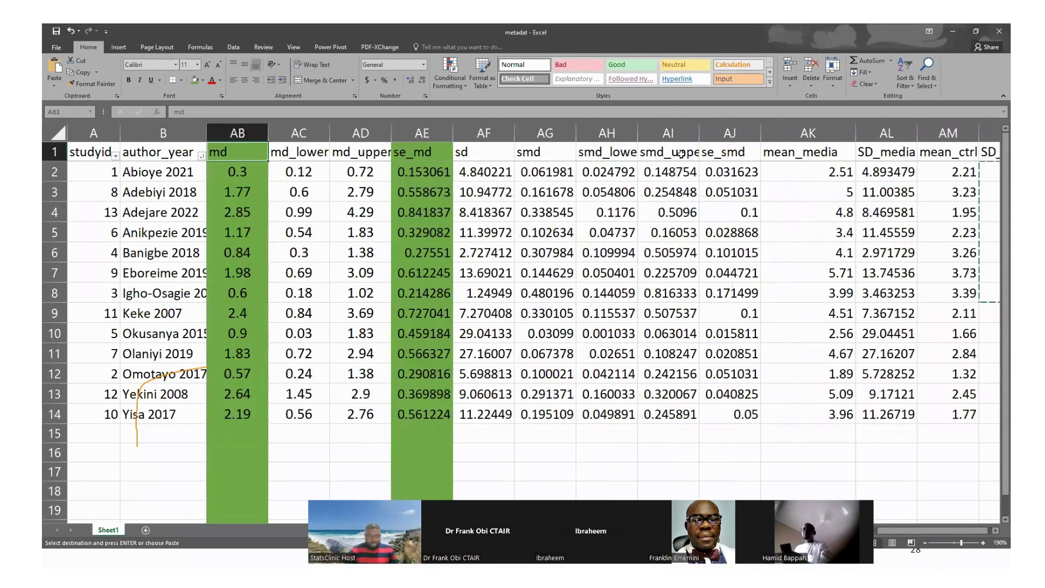
key(Left)
key(Left)
key(Left)
key(Left)
key(Left)
key(Left)
key(Left)
key(Left)
key(Left)
key(Left)
key(Left)
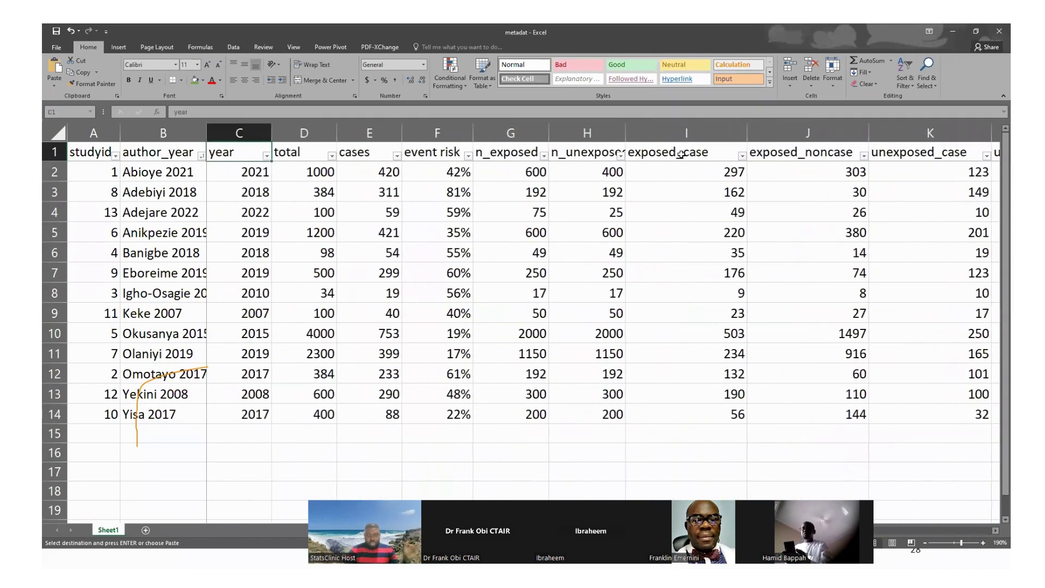
key(Right)
key(Right)
key(Right)
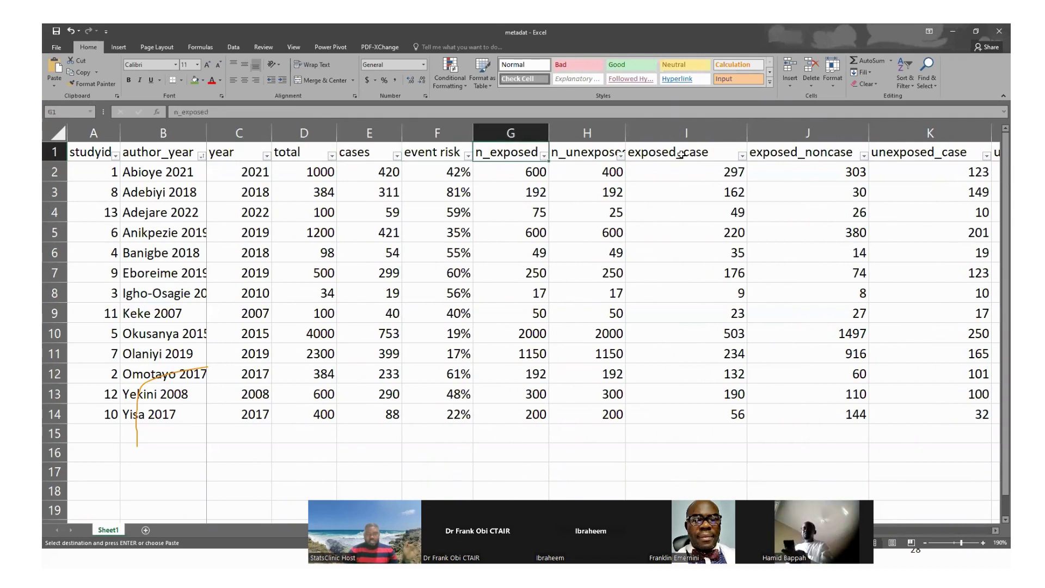
click(523, 178)
drag(525, 273, 525, 294)
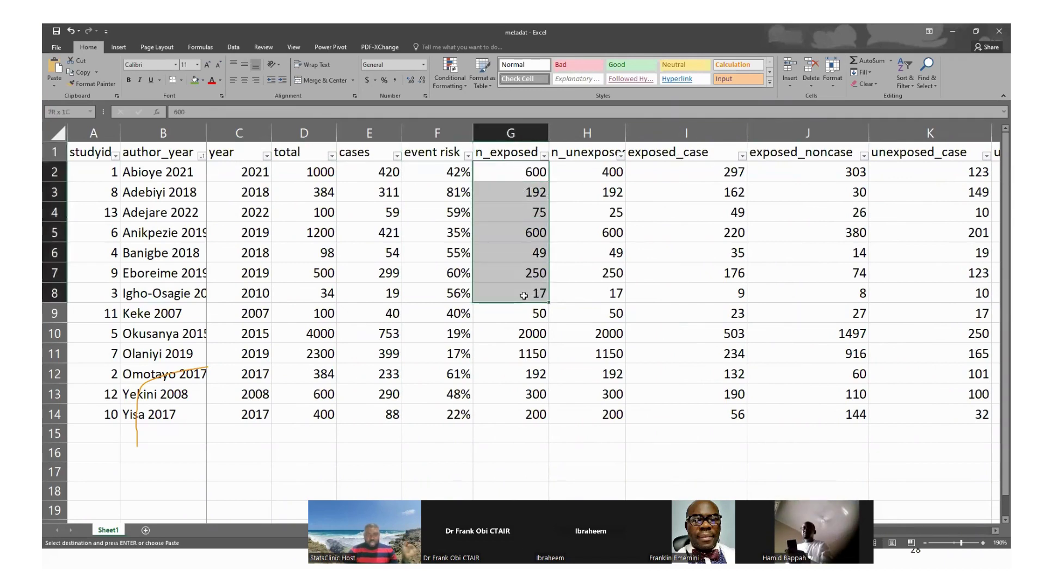
drag(586, 171, 610, 287)
drag(539, 171, 519, 294)
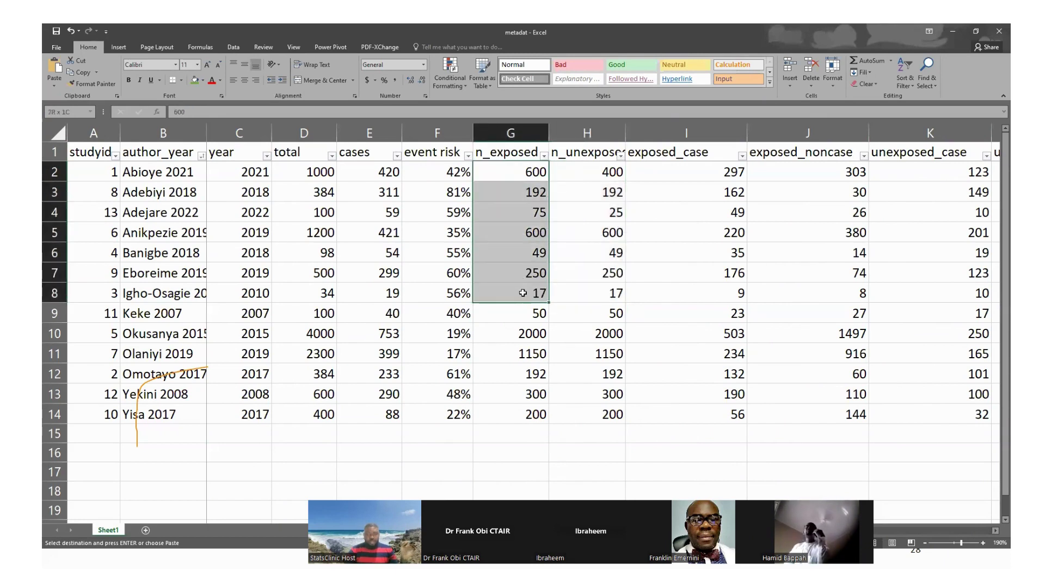
key(ctrl+c)
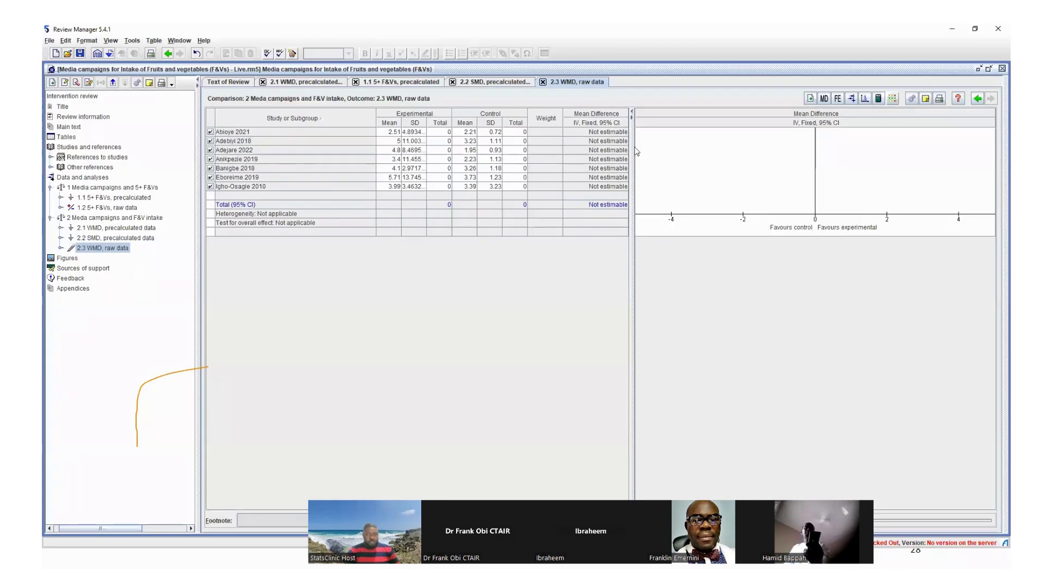
click(443, 132)
key(ctrl+v)
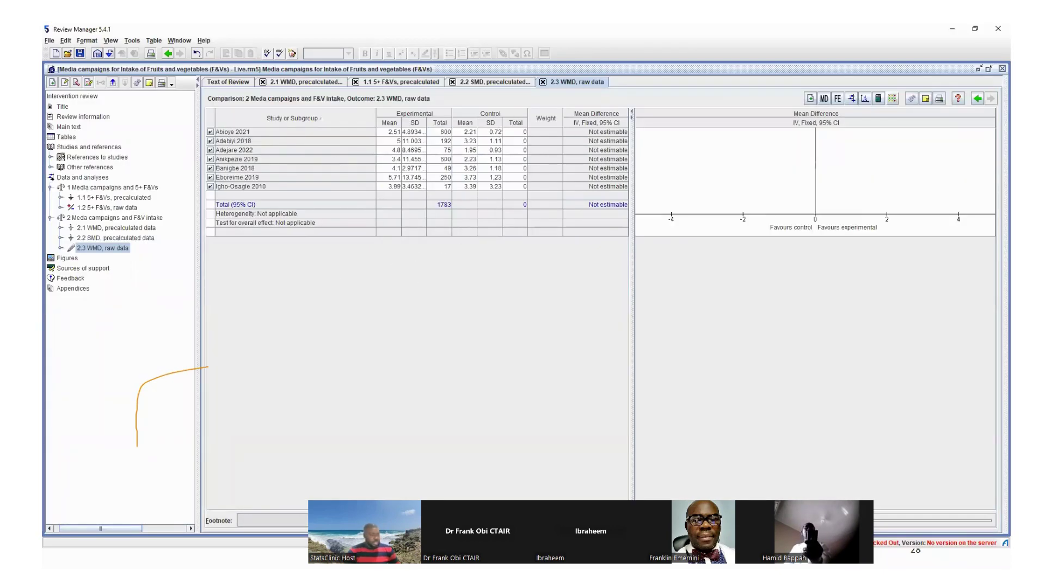
Copy the n_unexposed values in H2:H8 from the Excel workbook into the control Total column in Review Manager
key(alt+Tab)
drag(599, 172, 585, 295)
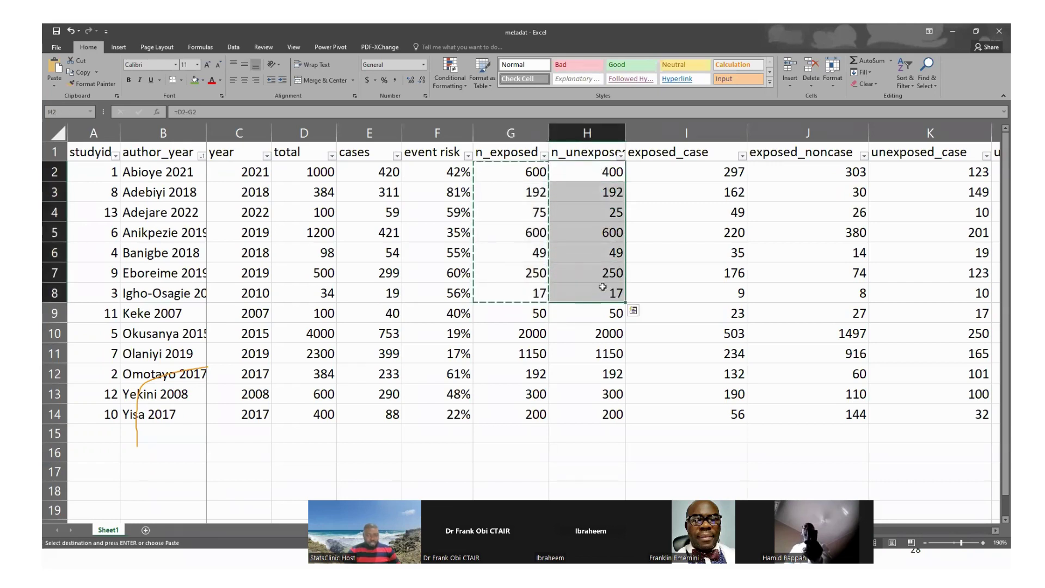
key(ctrl+c)
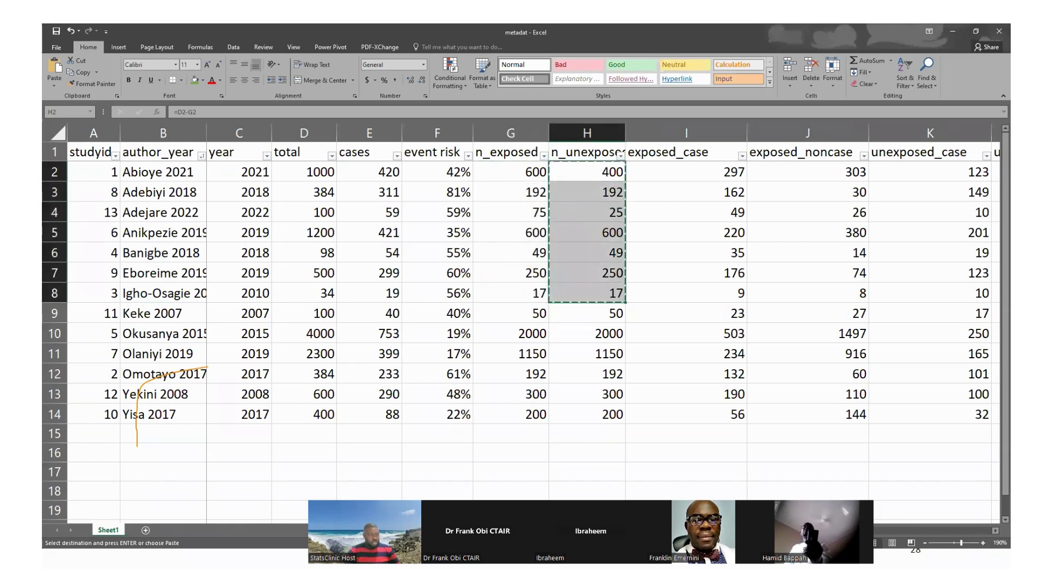
key(alt+Tab)
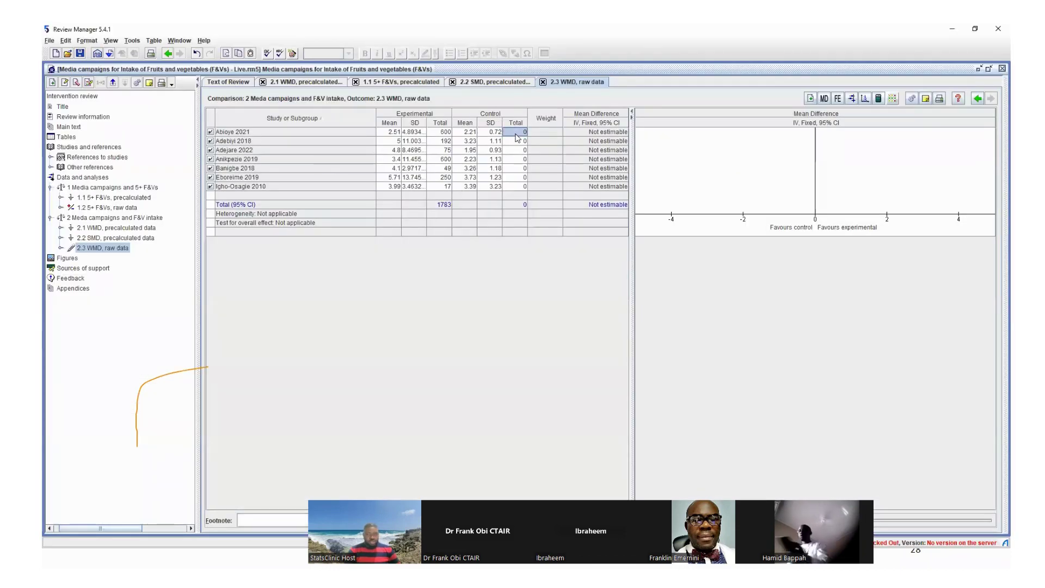
key(ctrl+v)
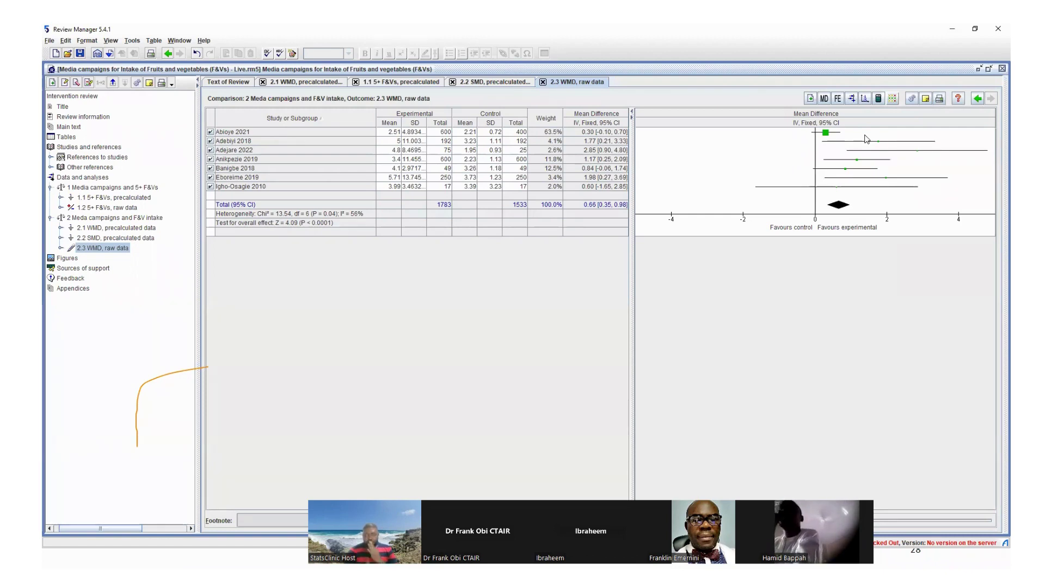
Display the forest plot of the "WMD, raw data" outcome and enlarge its window
click(851, 100)
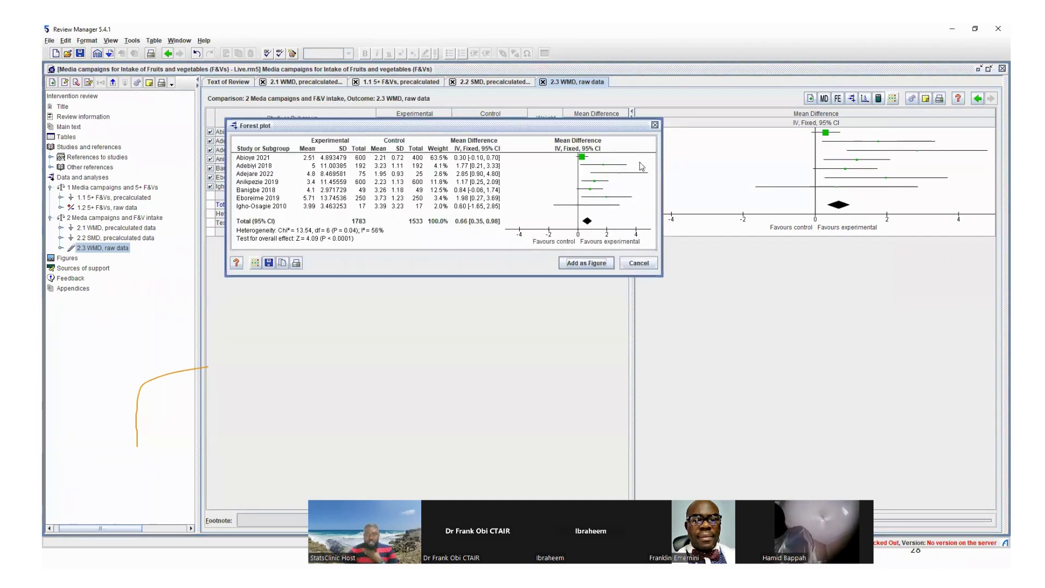
drag(663, 278, 731, 293)
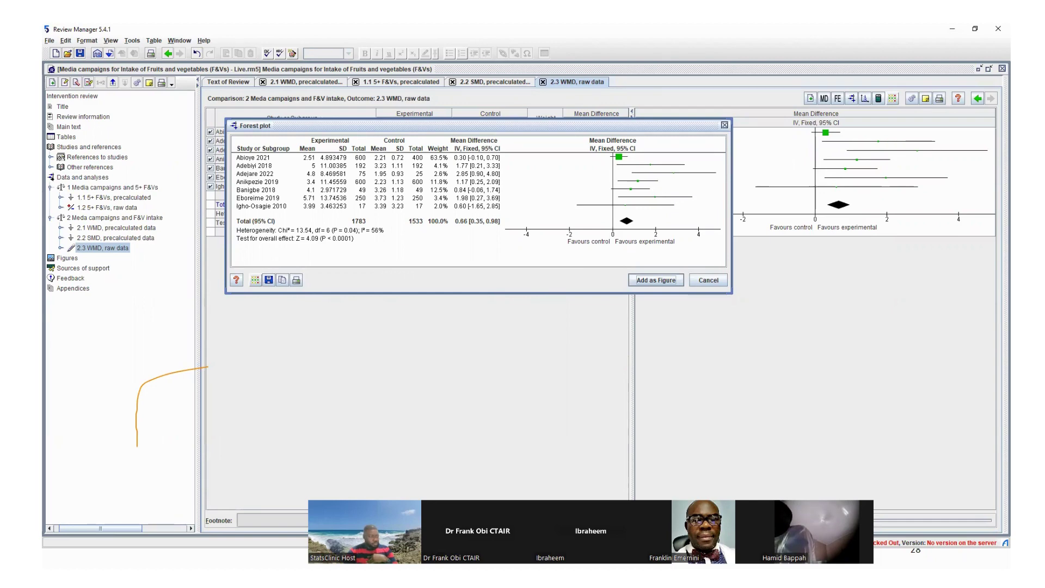
key(alt+Tab)
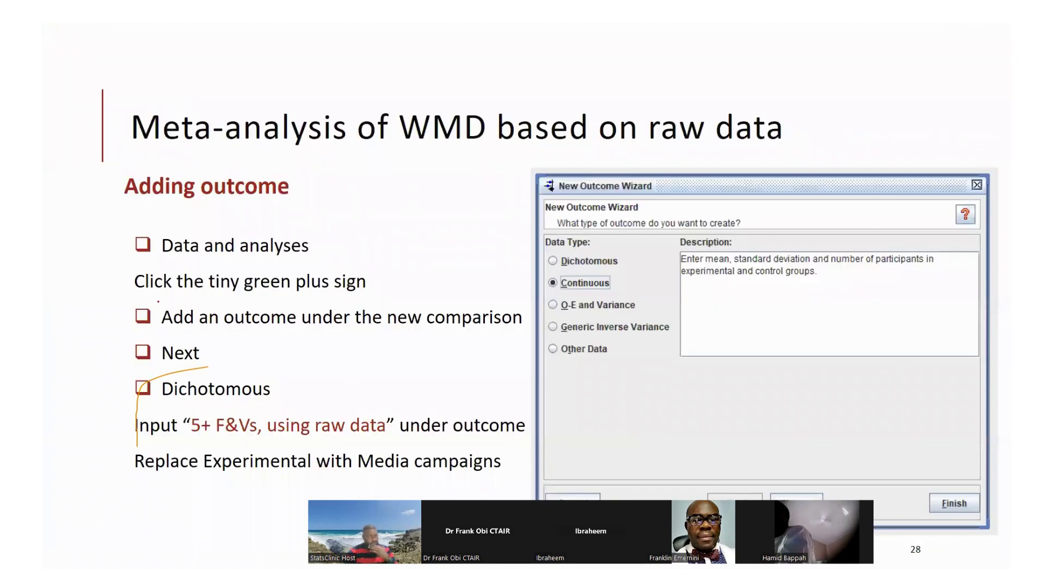
key(Right)
key(Right)
key(Right)
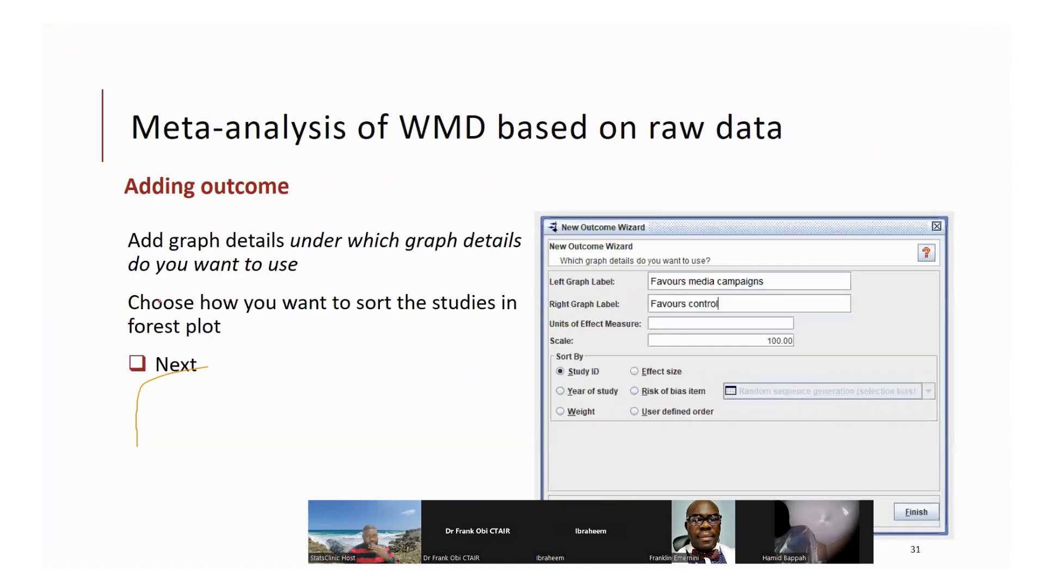
key(Right)
key(Right)
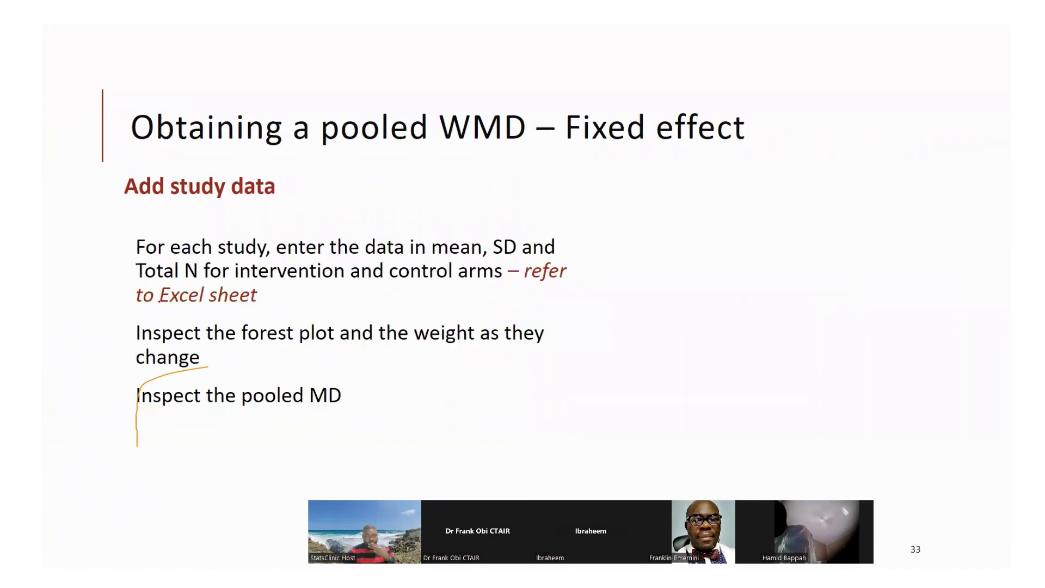
key(Right)
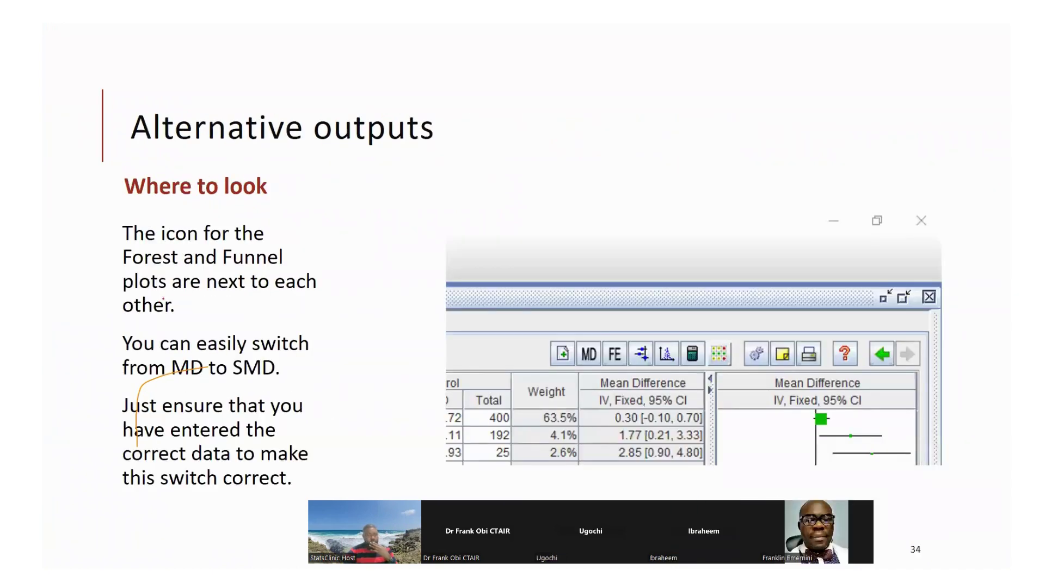
key(Left)
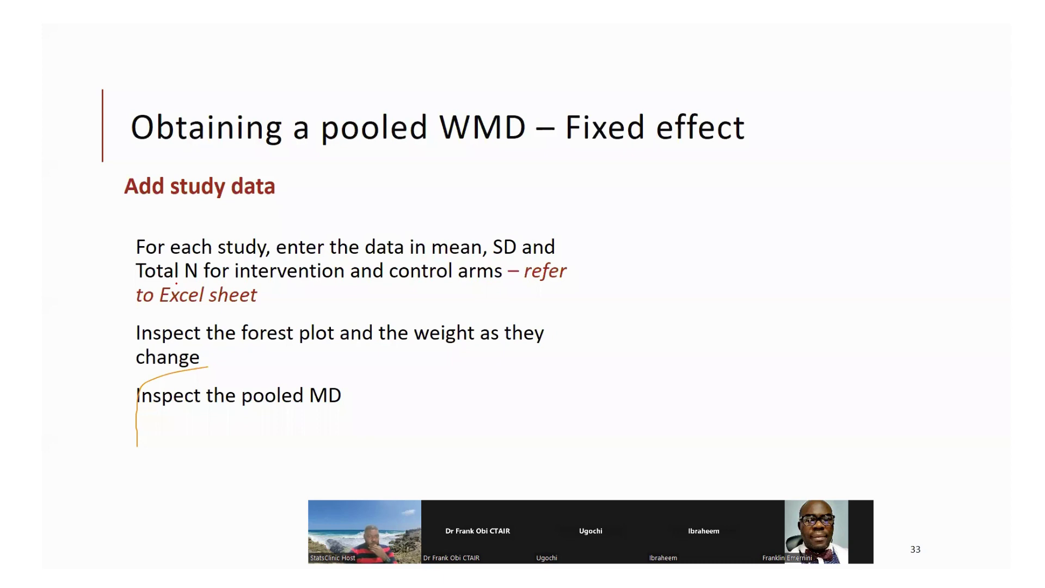
key(Right)
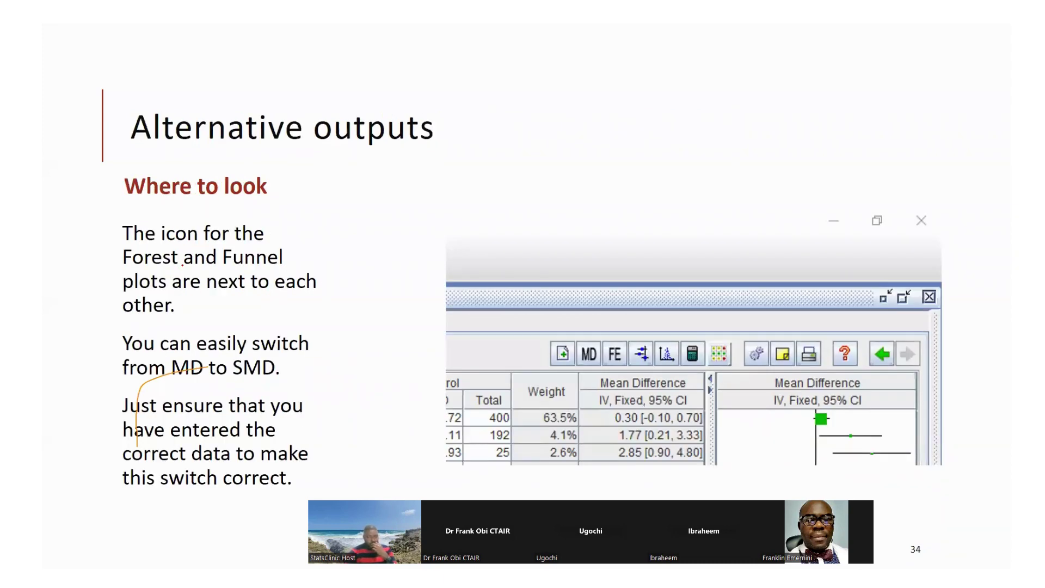
key(Right)
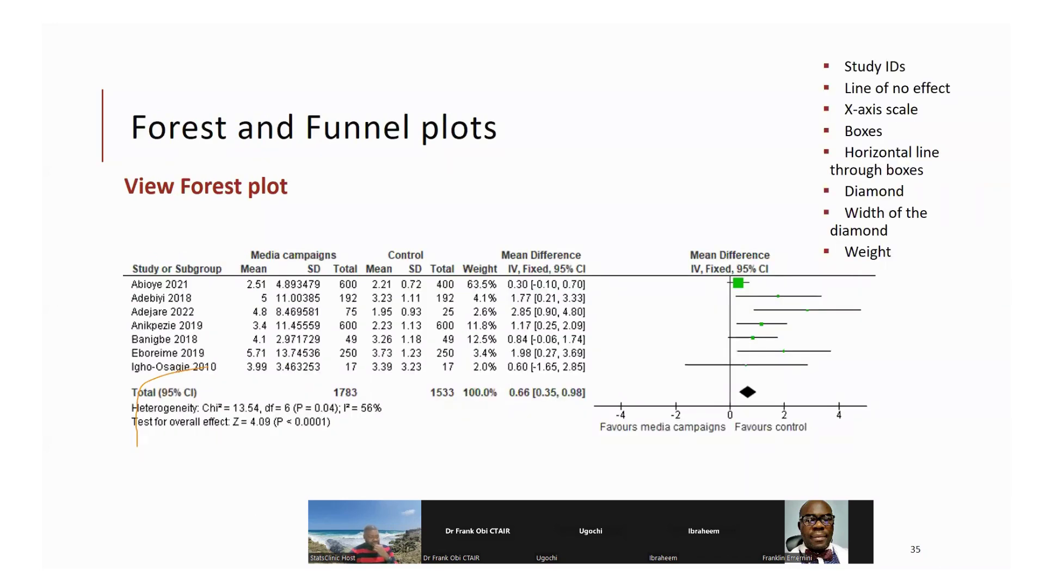
key(alt+Tab)
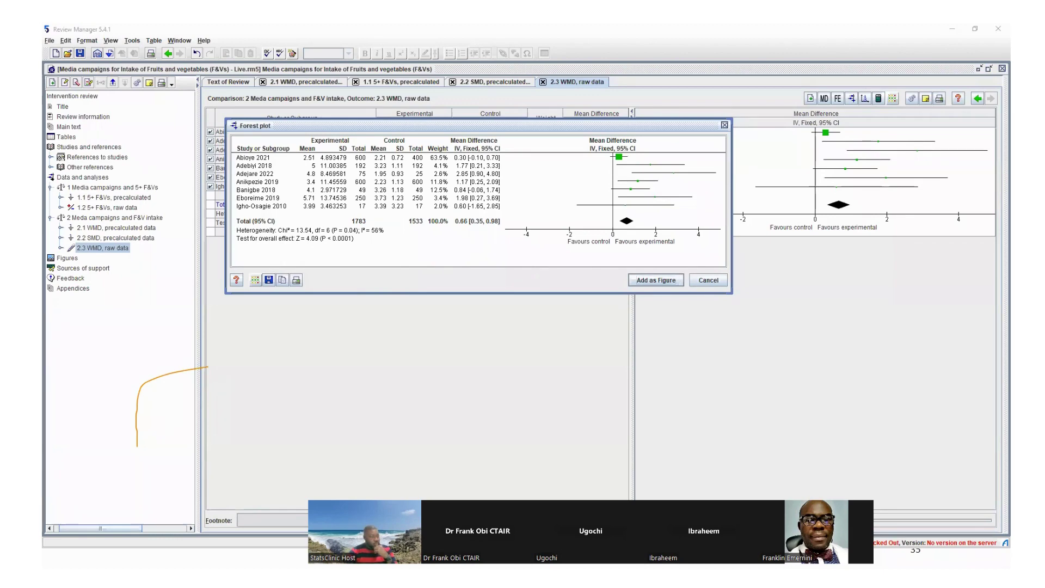
key(alt+Tab)
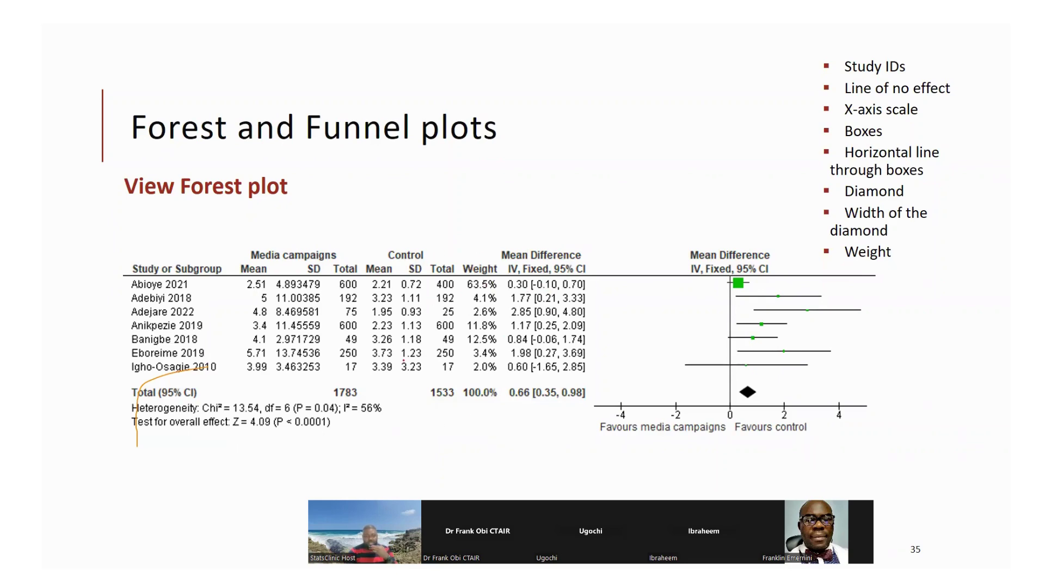
key(Right)
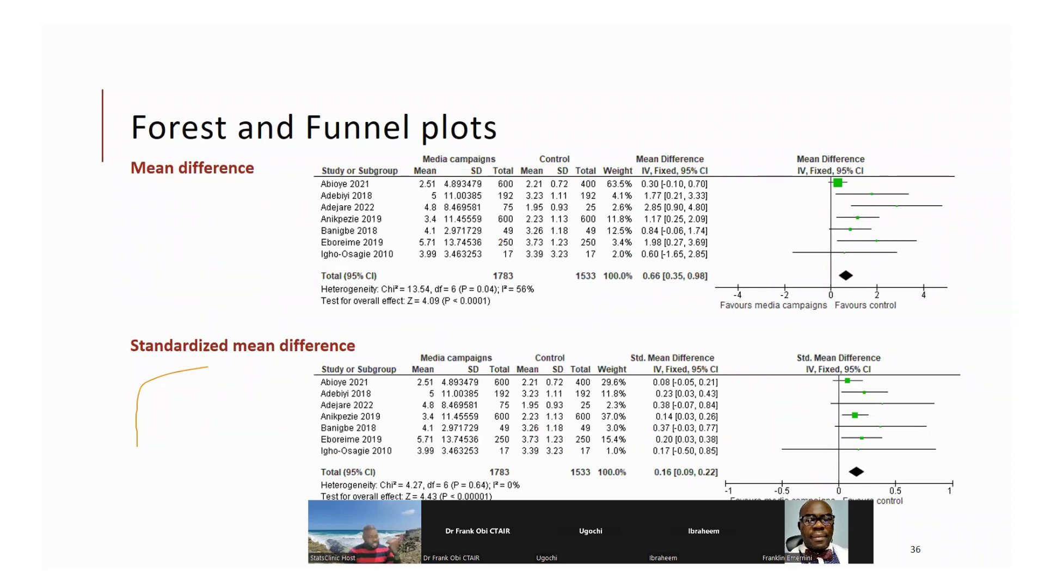
Close the forest plot in Review Manager and switch the outcome's effect measure to standardised mean difference (SMD)
key(alt+Tab)
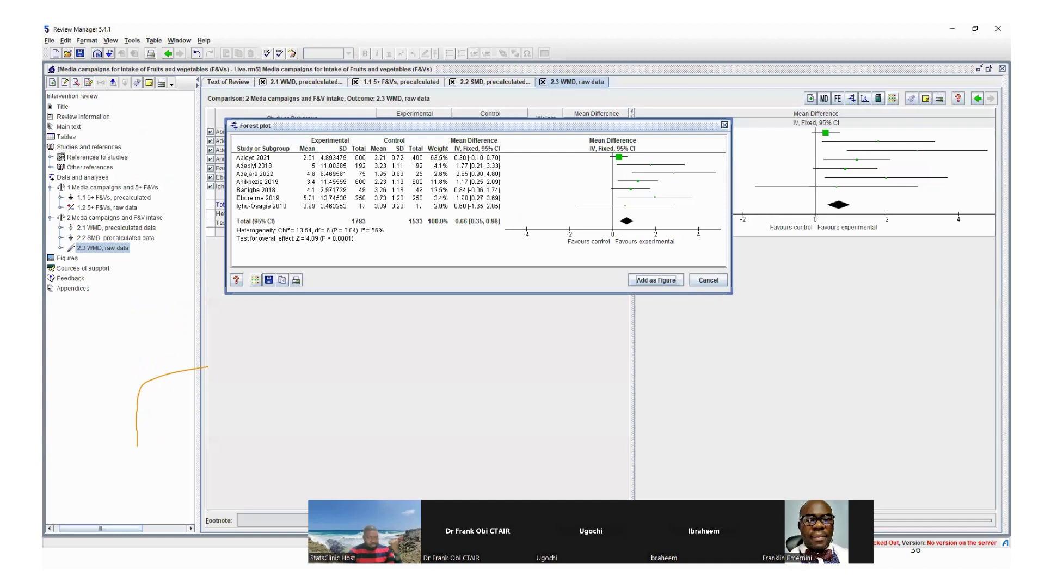
click(724, 125)
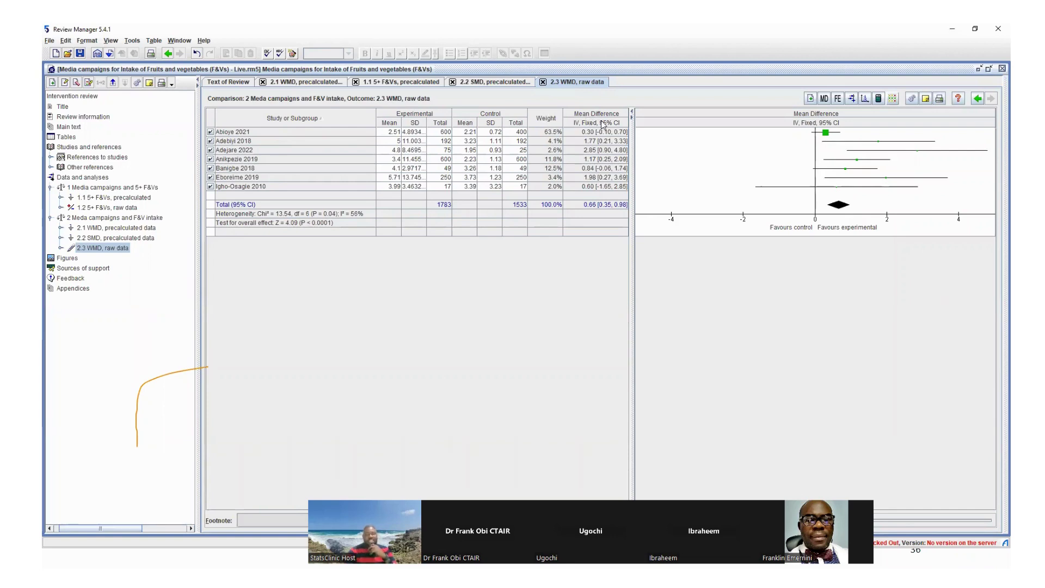
click(824, 100)
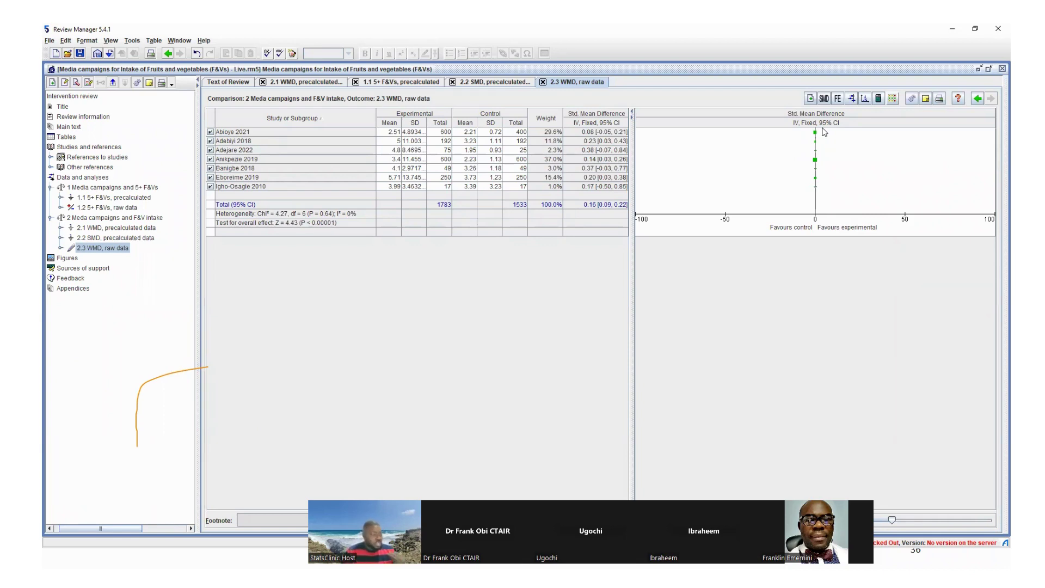
Switch to the Excel workbook and highlight rows 2 to 8, which hold the seven studies from Abioye 2021 to Igho-Osagie 2010
key(alt+Tab)
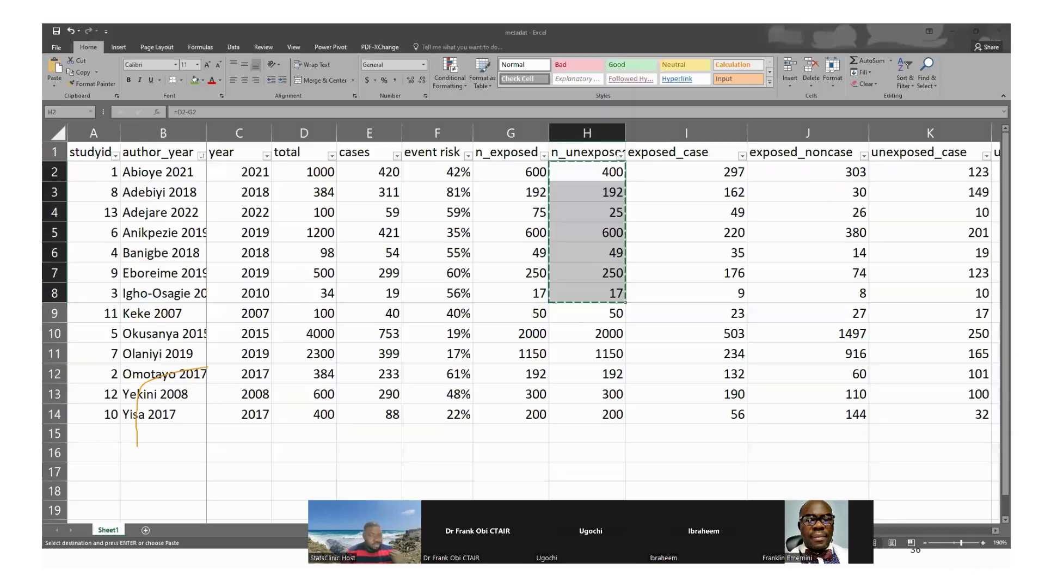
drag(50, 171, 55, 294)
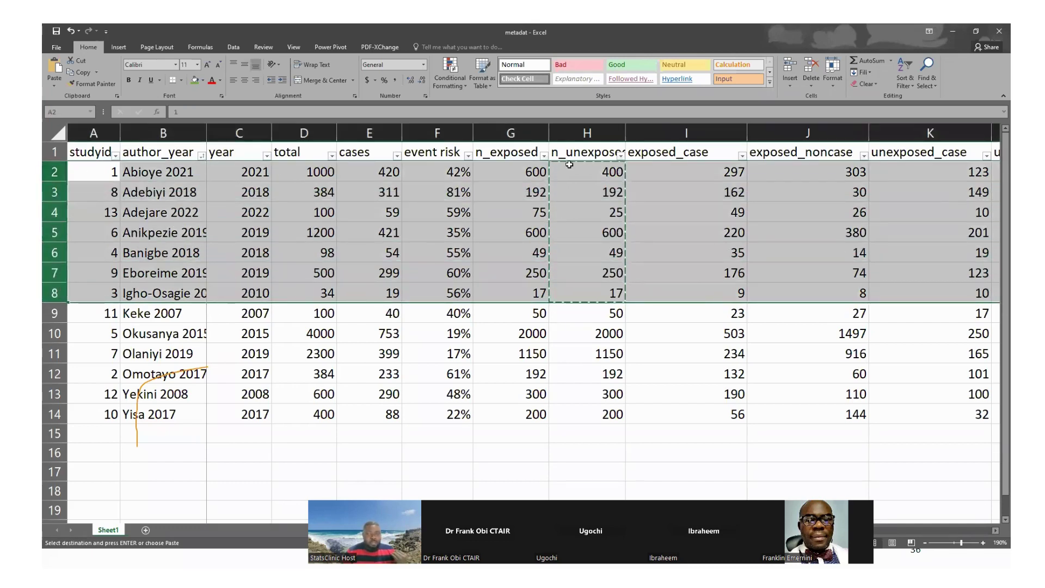
click(689, 172)
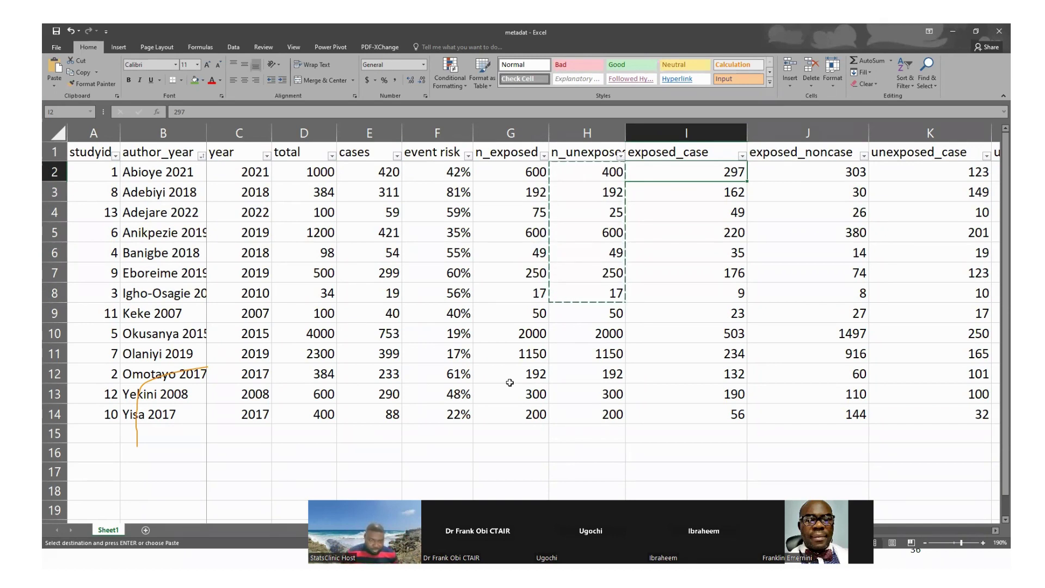
Enter BMI in cell AO2, beside the SD_ctrl column
key(Right)
key(Right)
key(Right)
key(Right)
key(Right)
key(Right)
key(Right)
key(Right)
key(Right)
key(Right)
key(Right)
key(Right)
key(Right)
key(Right)
key(Right)
key(Right)
key(Right)
key(Right)
key(Right)
key(Right)
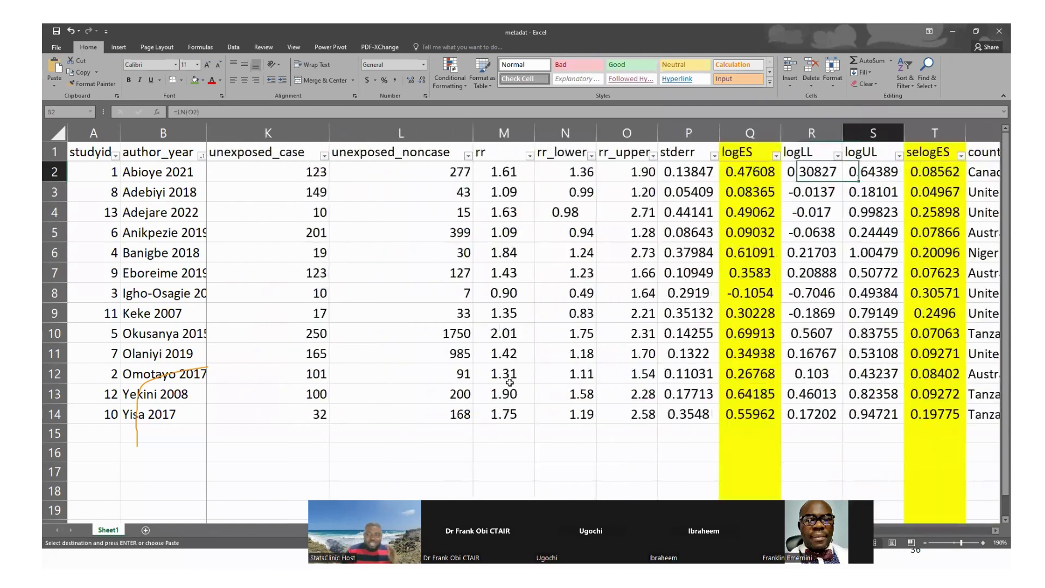
key(Right)
key(Right)
key(Right)
key(Right)
key(Right)
key(Right)
key(Right)
key(Right)
key(Right)
key(Right)
key(Right)
key(Right)
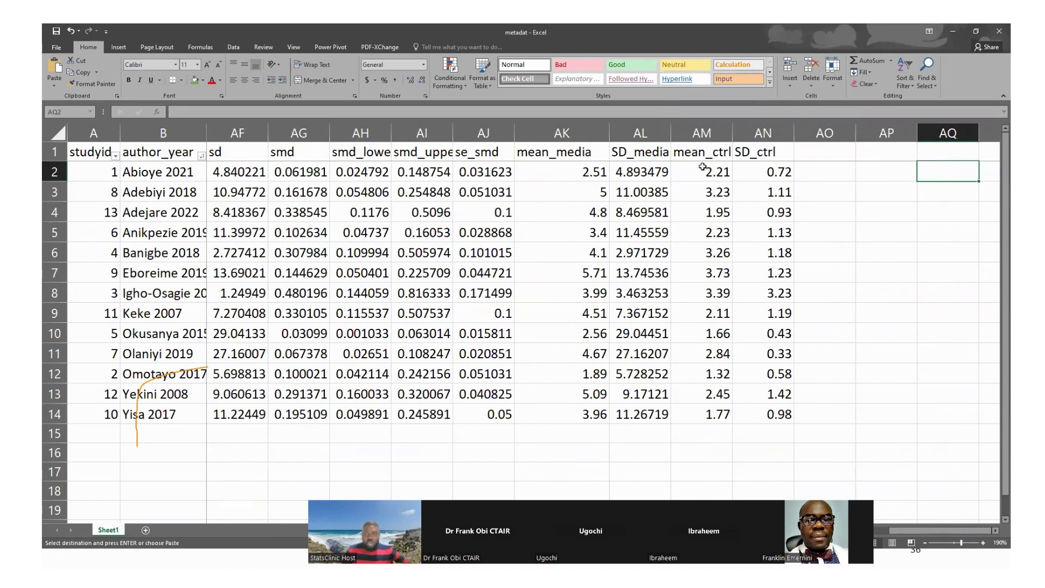
click(820, 169)
text(BMI)
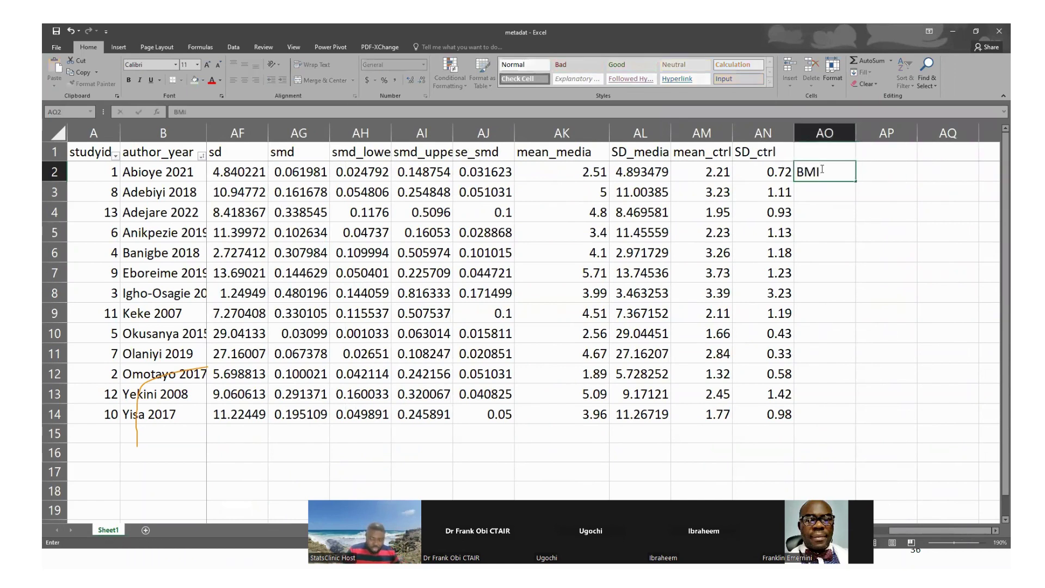
key(Return)
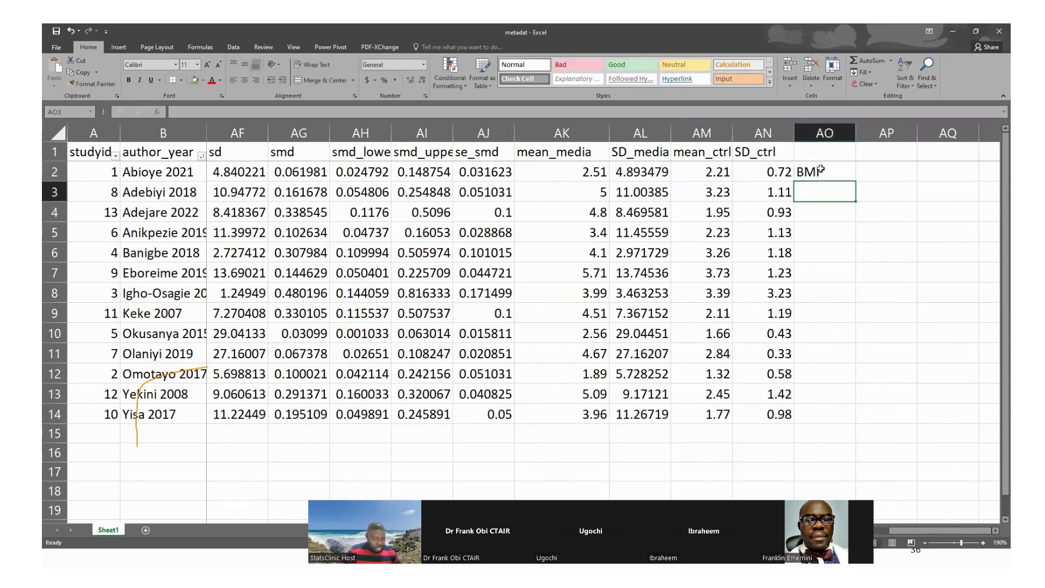
Enter lean body mass, BMI, lean body mass and fat-free mass in cells AO3 to AO6
text(lean b)
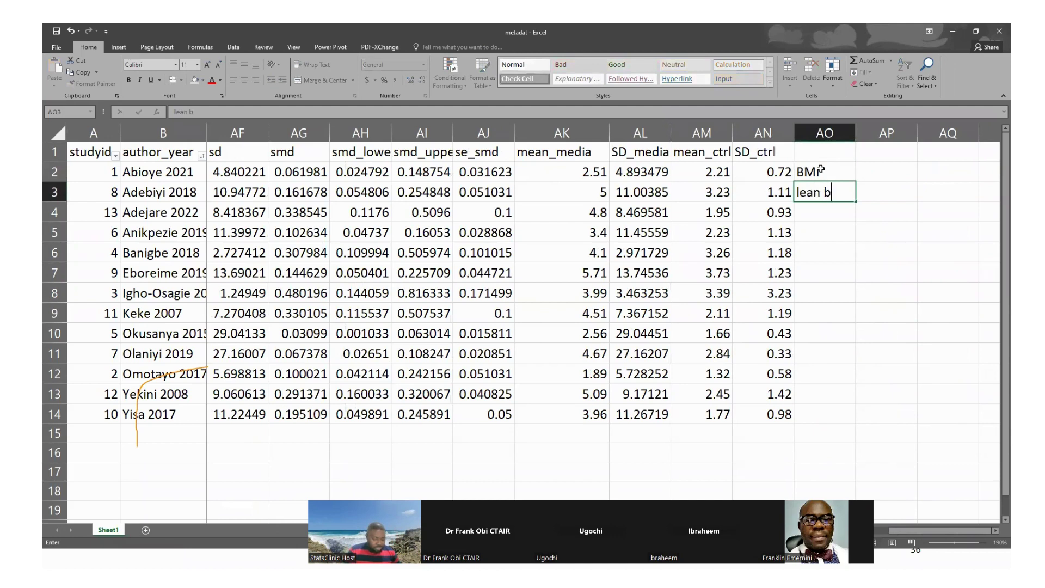
text(ody mass)
key(Return)
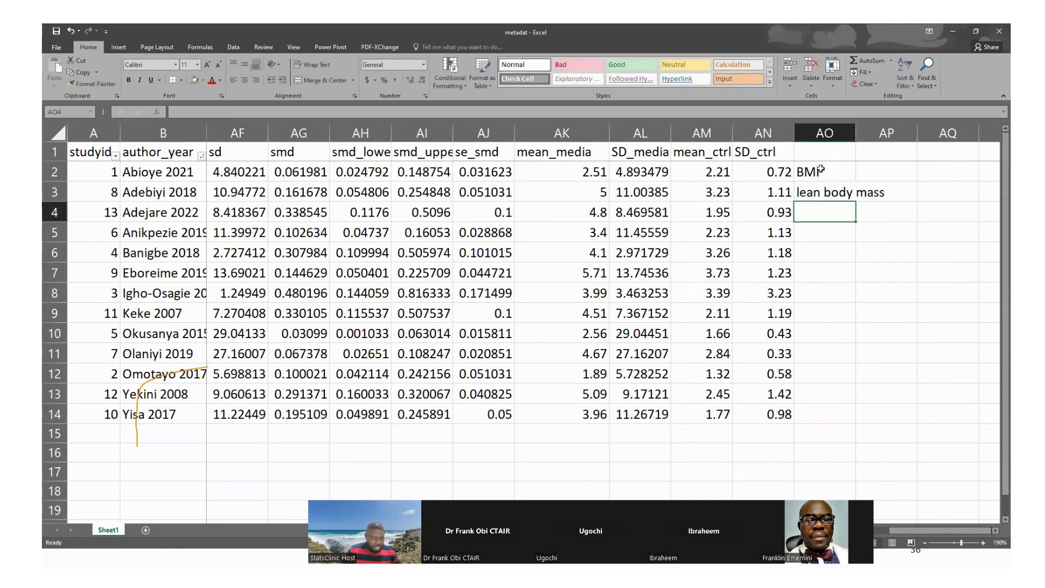
text(BMI)
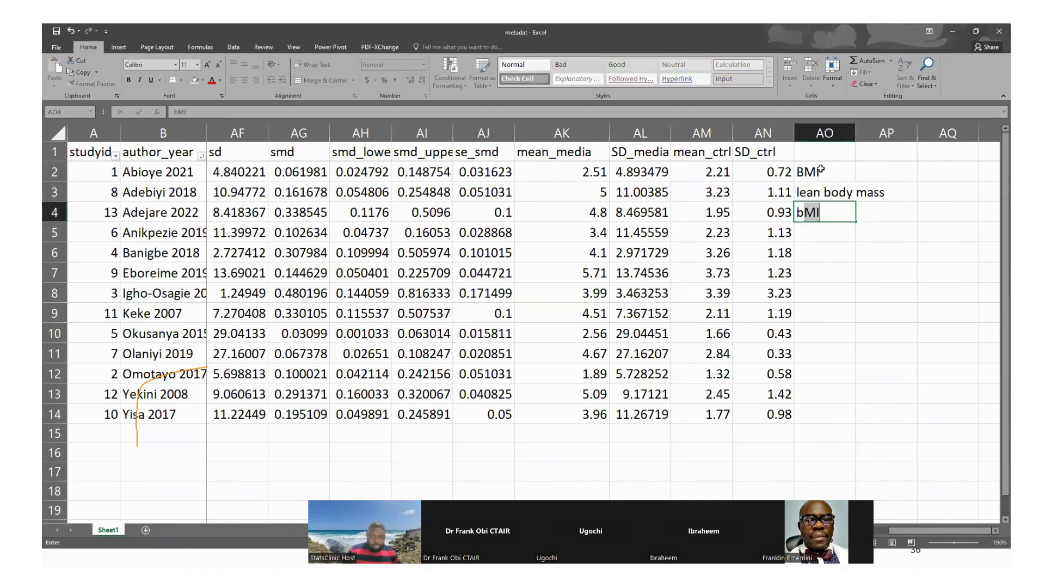
key(Return)
text(lean body mass)
key(Return)
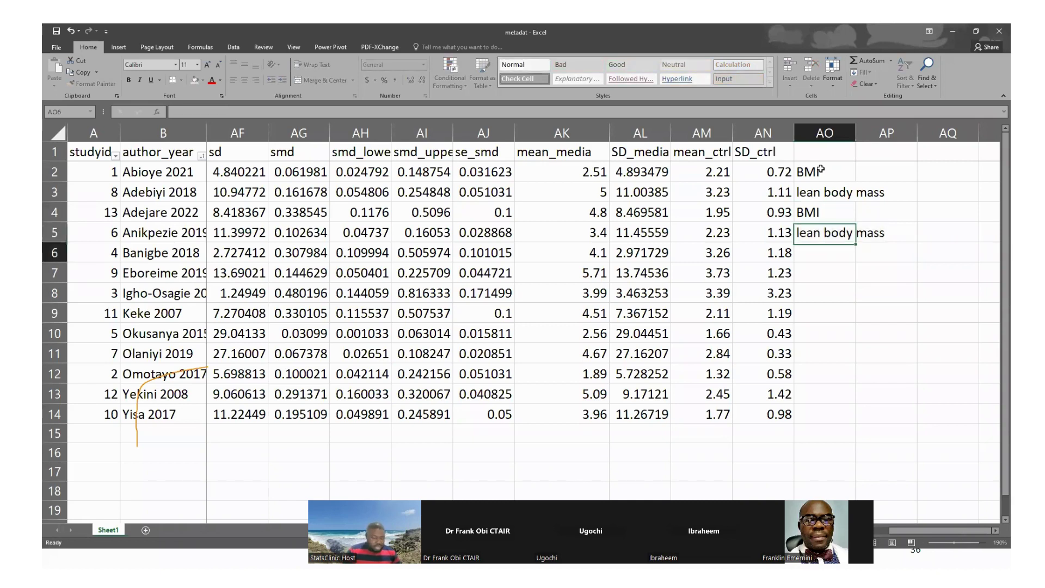
text(fat-fre)
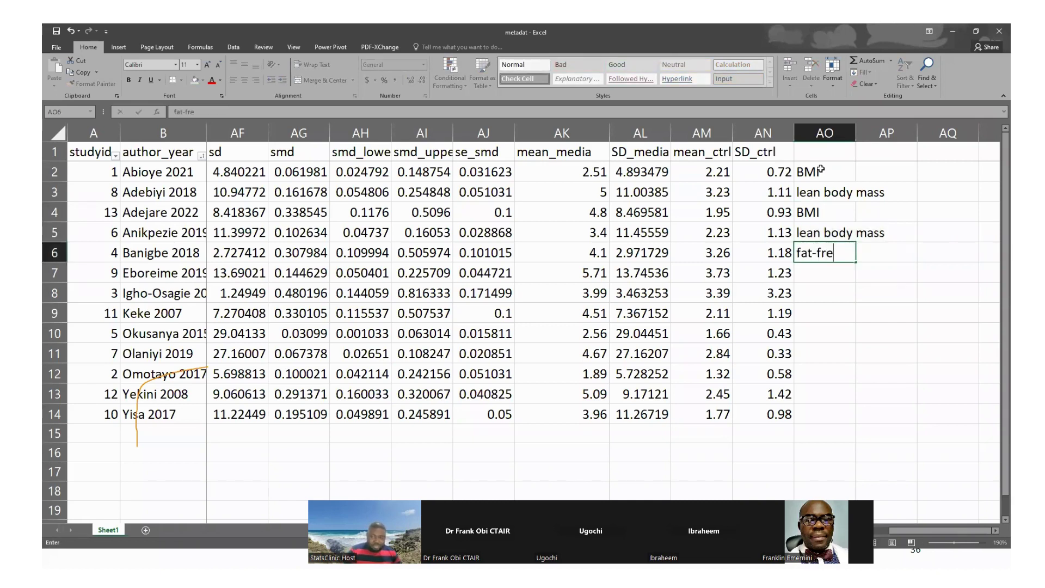
text(e mass)
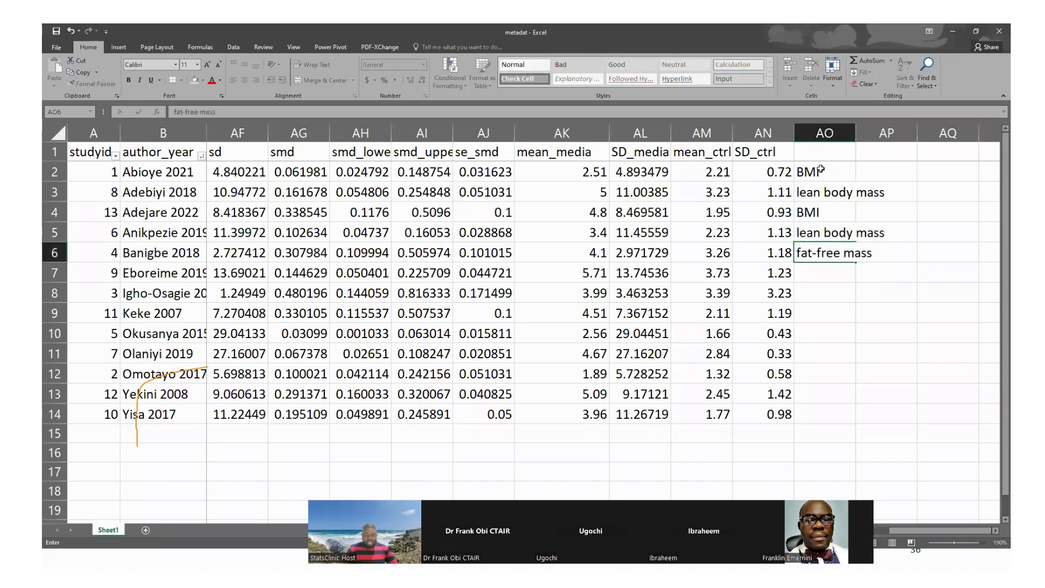
key(Return)
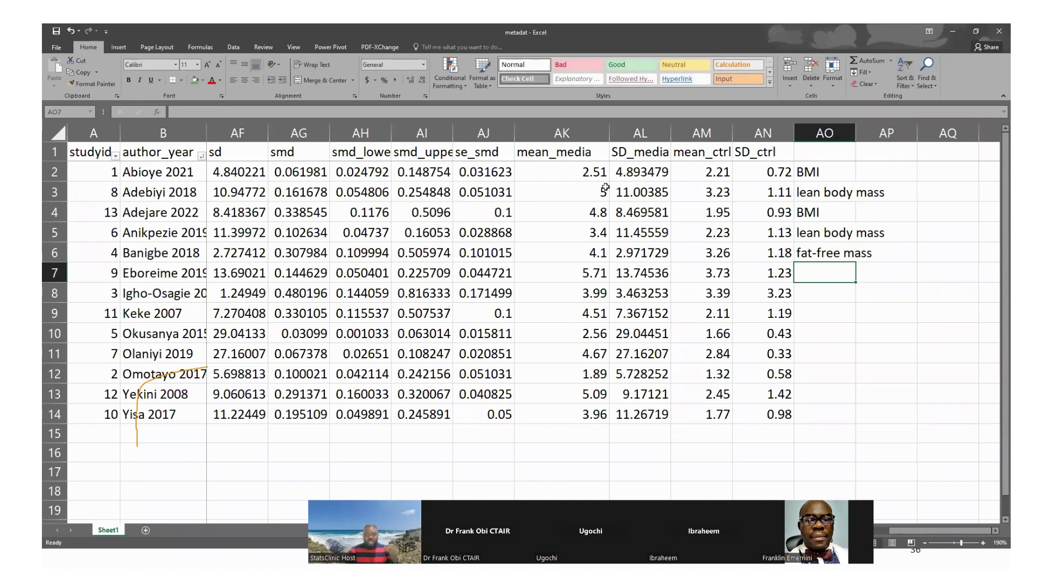
Highlight the media and control means and SDs in AK2:AN8, and the measure labels in AO2:AO6
drag(599, 172, 756, 299)
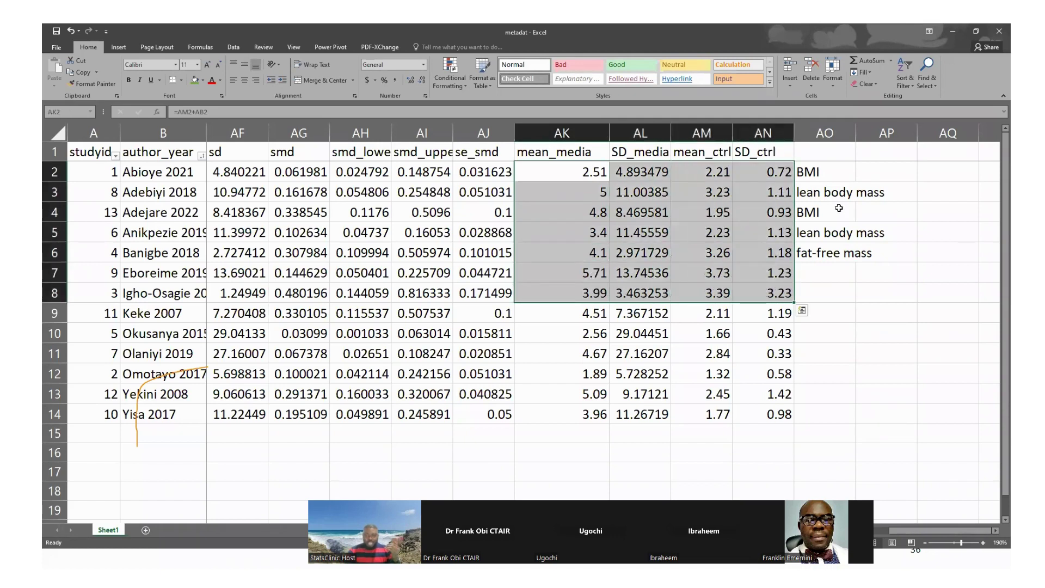
drag(821, 173, 828, 246)
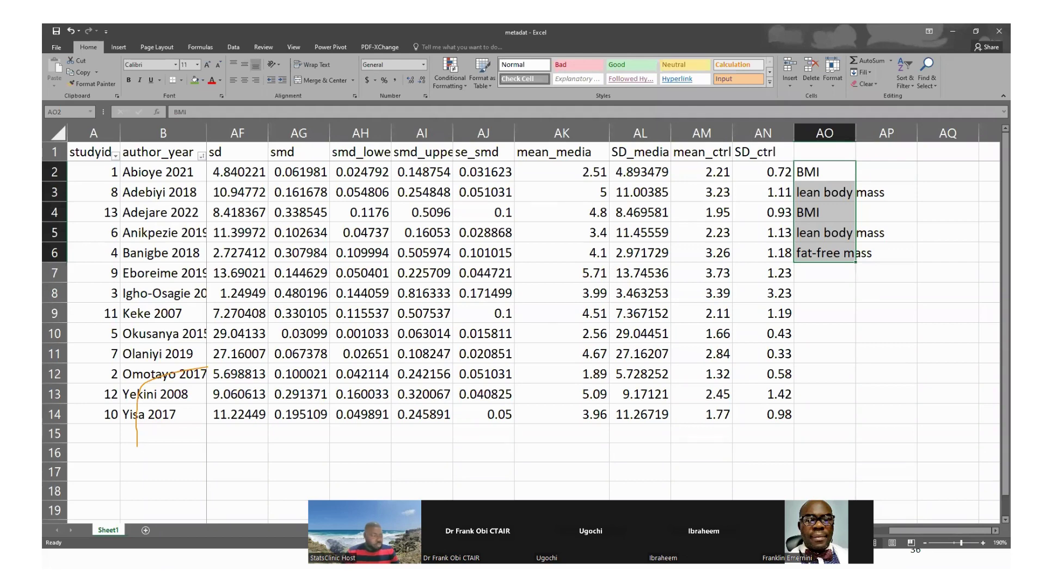
Switch to Review Manager and toggle the raw data outcome's effect measure to mean difference and back to standardised mean difference
key(alt+Tab)
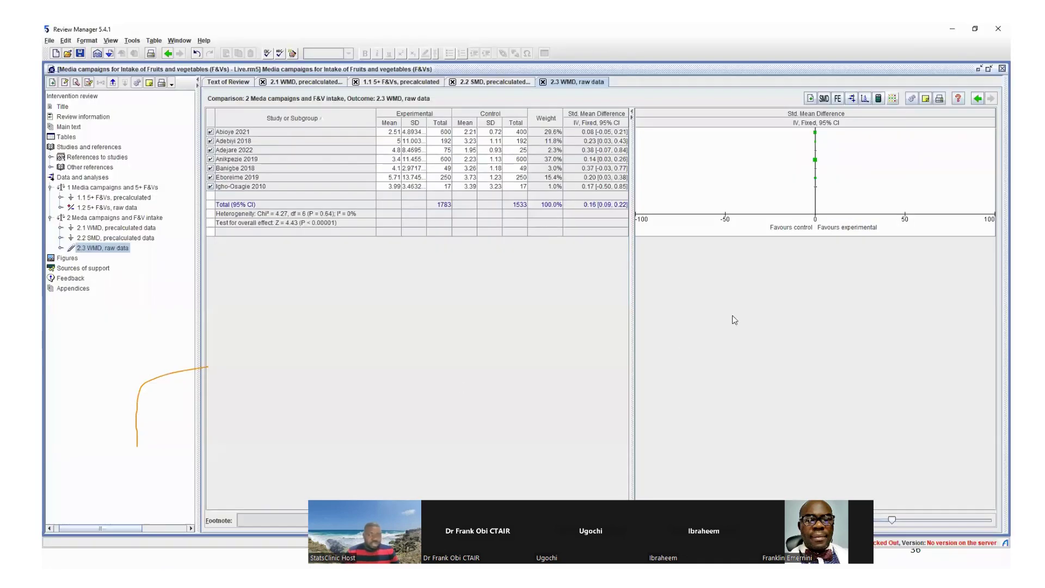
click(824, 99)
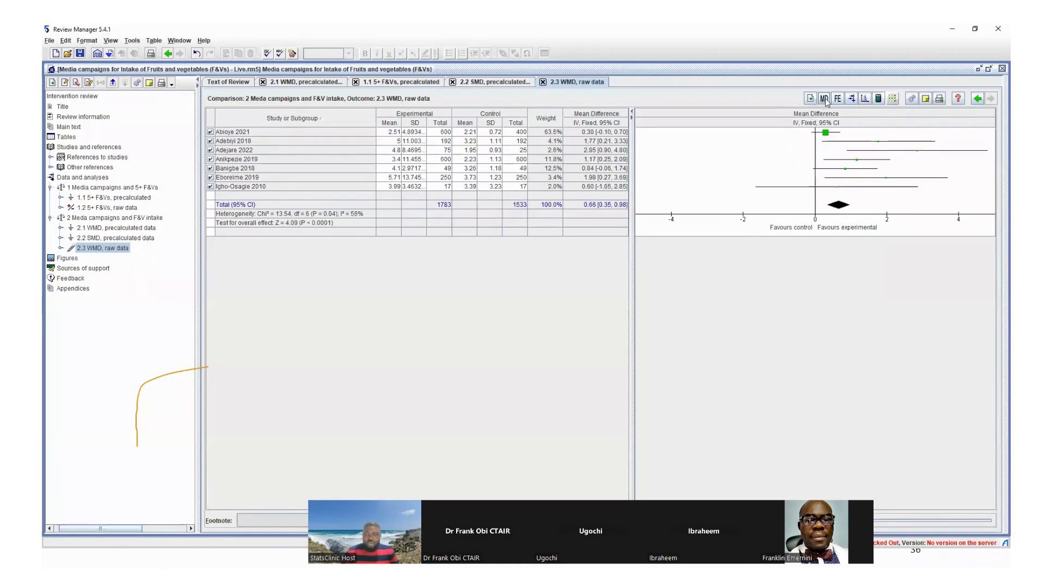
click(824, 99)
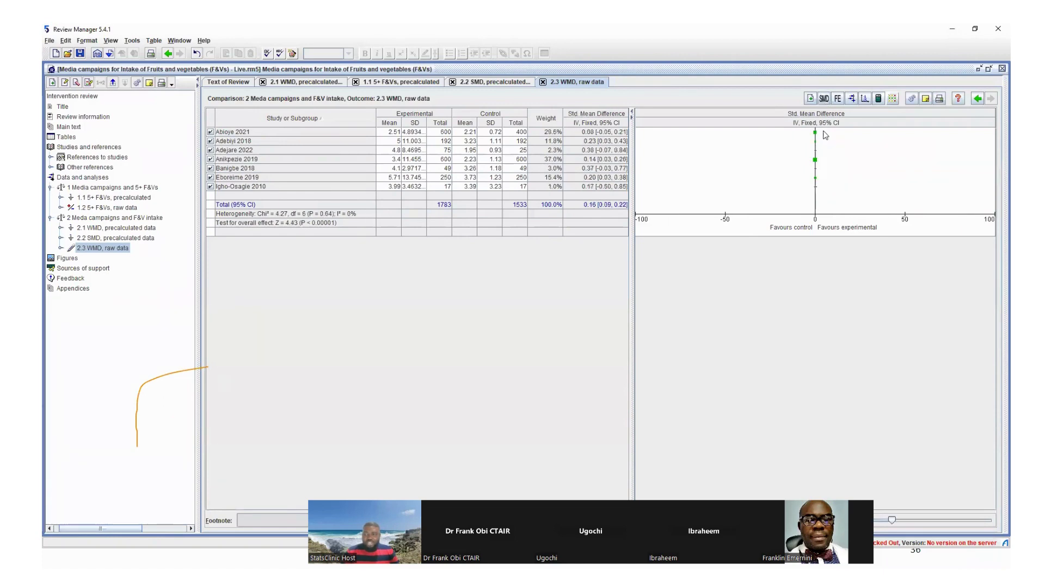
Set the graph scale of the "WMD, raw data" outcome to 1.00 in its properties
click(911, 98)
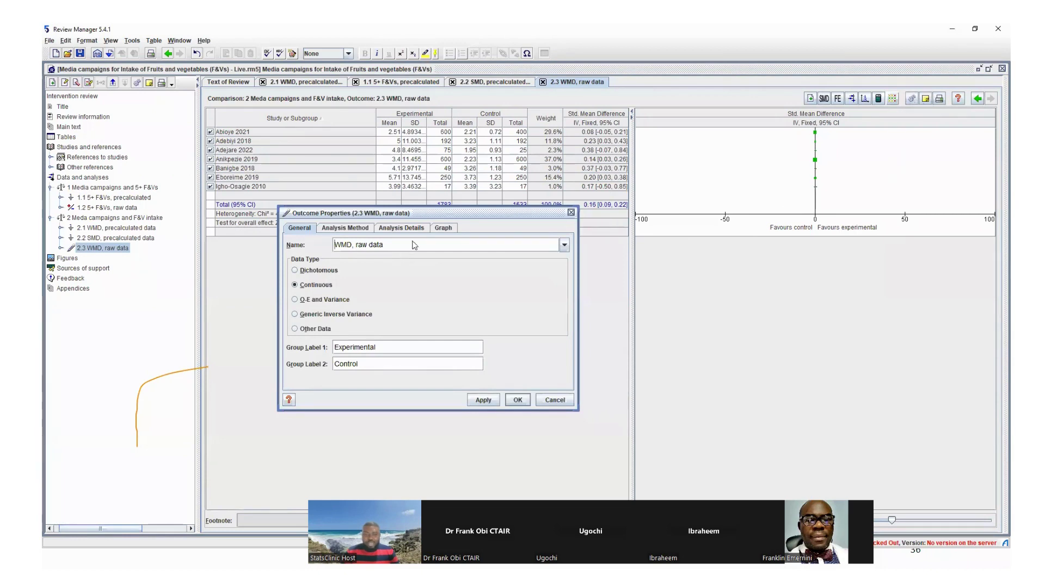
click(443, 228)
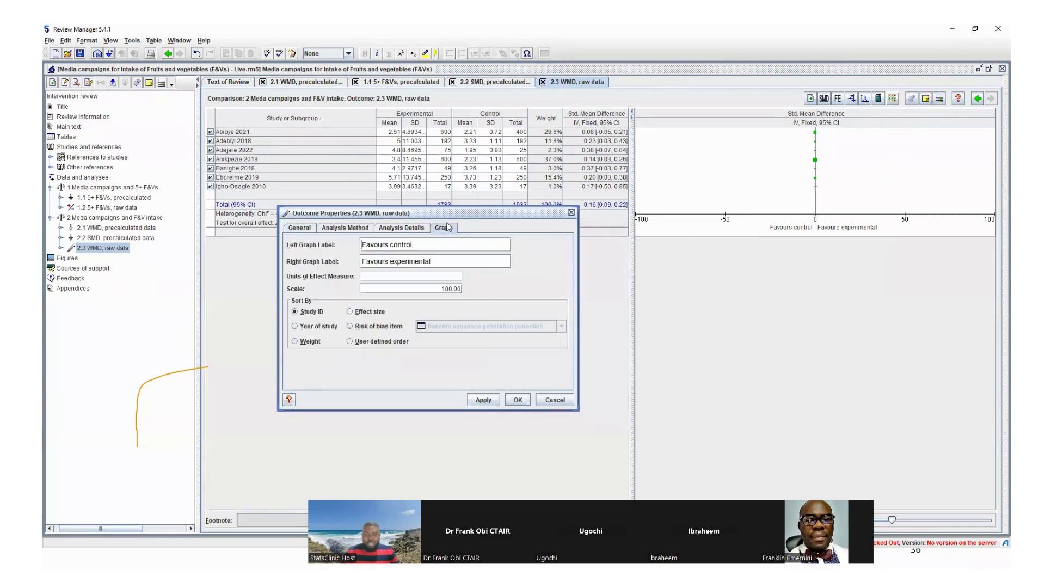
click(451, 288)
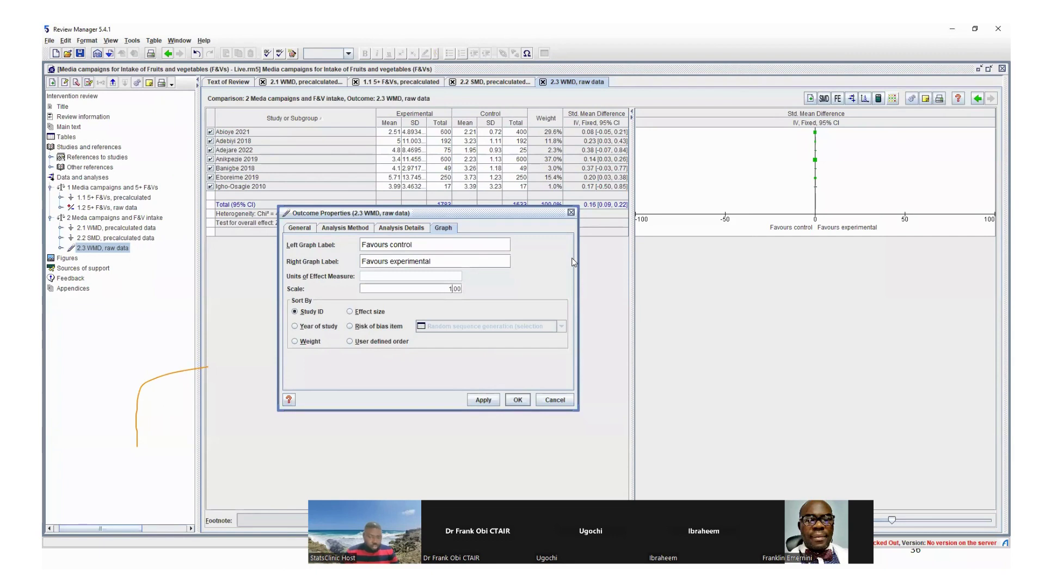
key(Delete)
key(Delete)
click(482, 399)
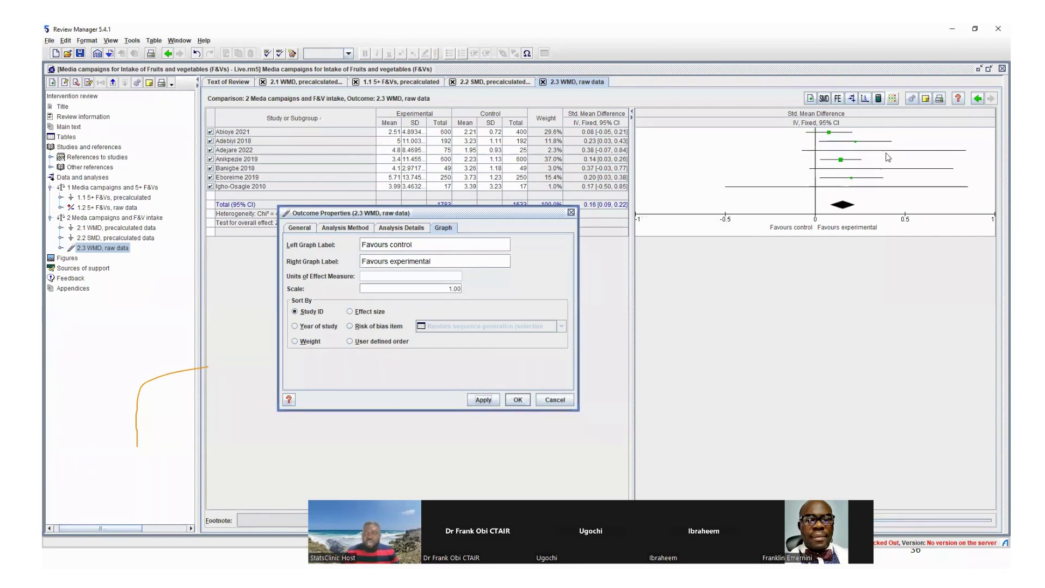
click(517, 400)
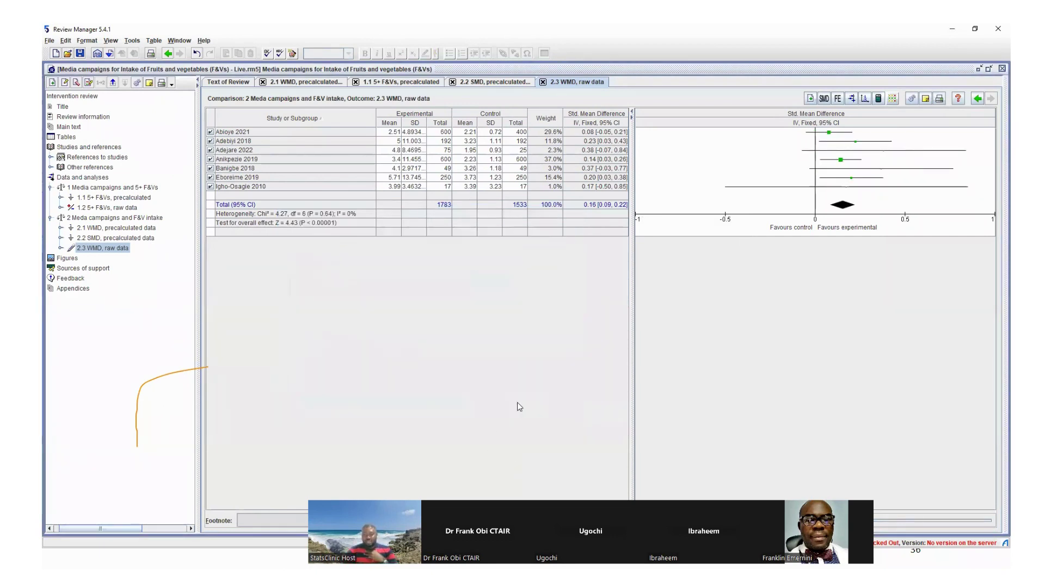
Display the forest plot of the standardised mean differences for the raw data outcome and close it
click(855, 98)
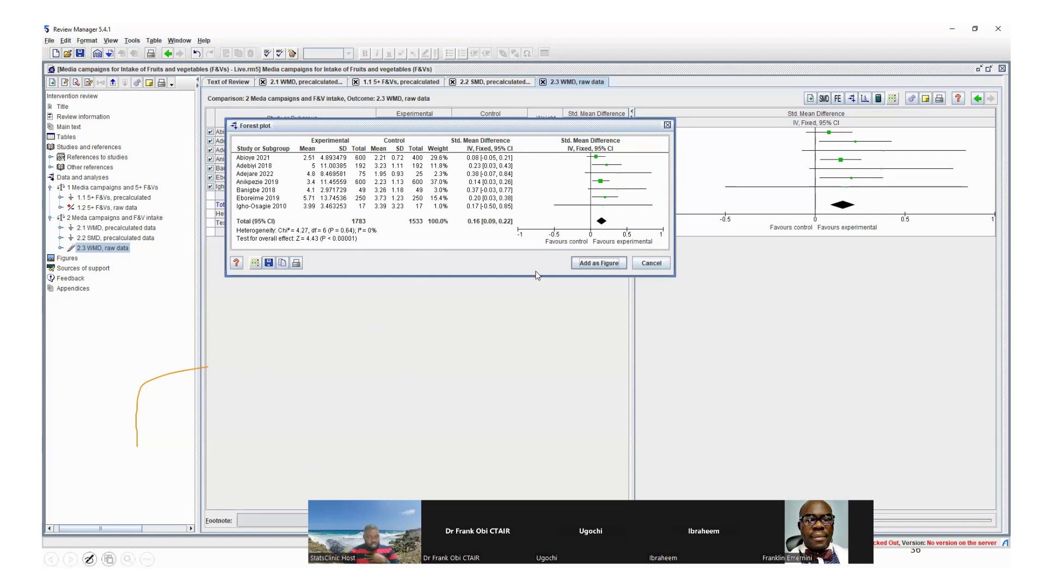
click(667, 125)
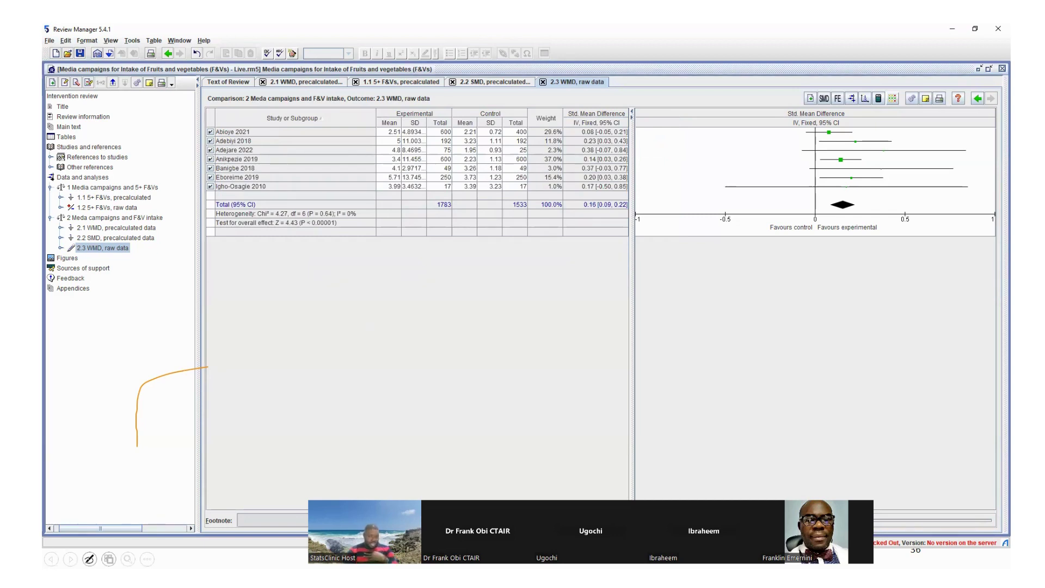
click(54, 528)
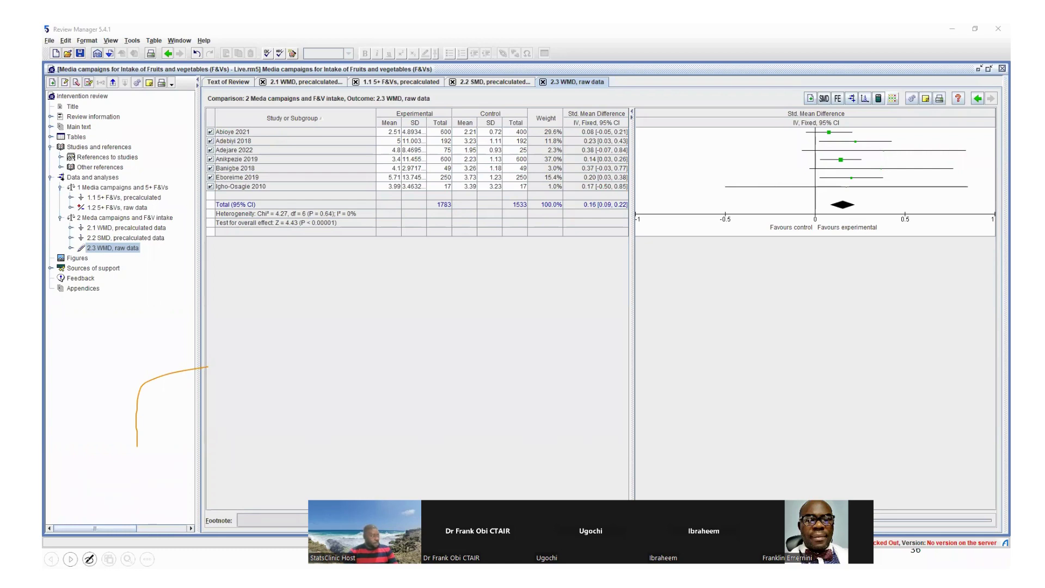
key(alt+Tab)
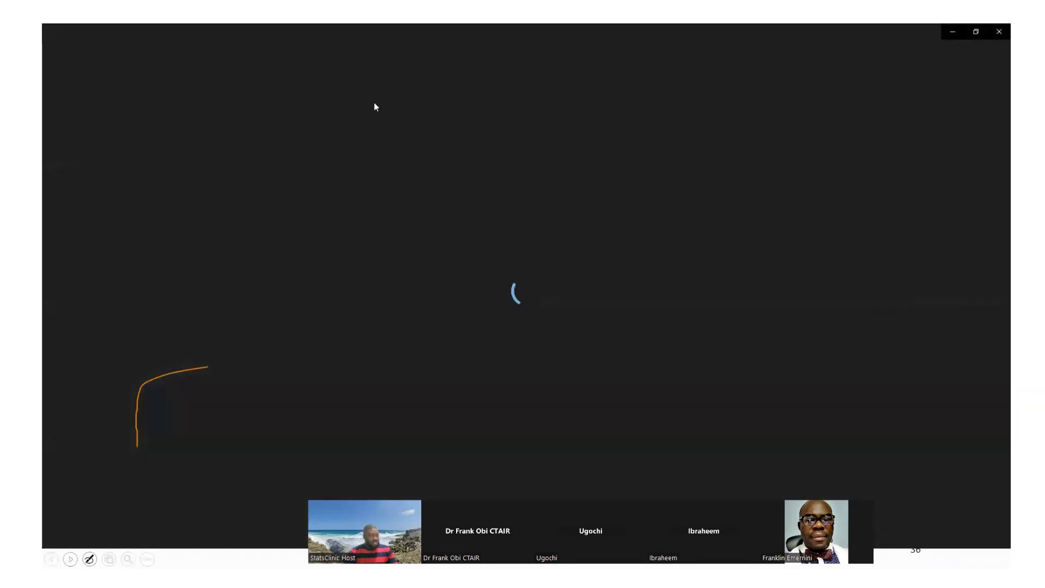
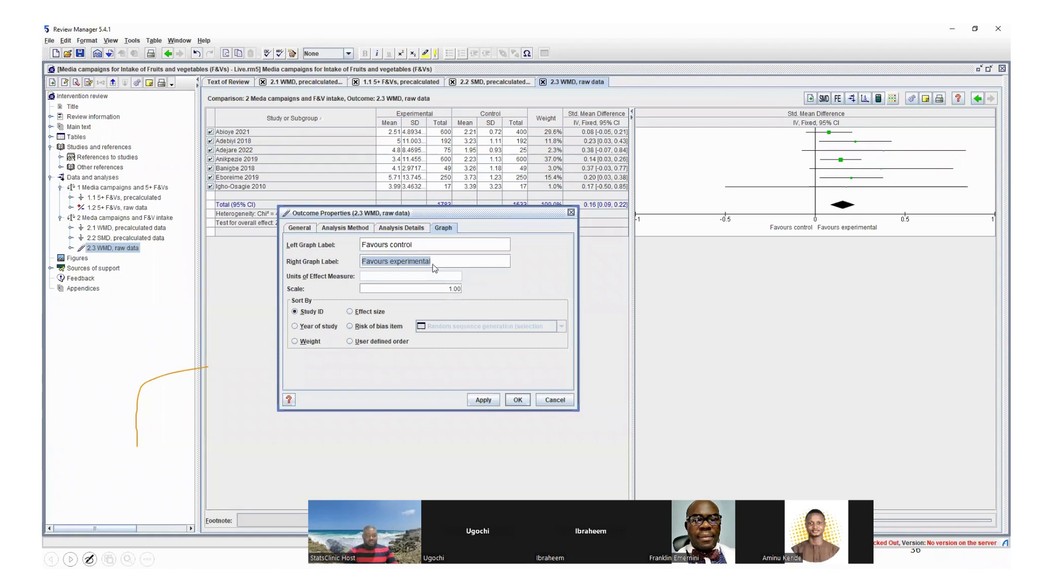
Examine the graph labels "Favours control" and "Favours experimental" in the outcome properties and close them
click(414, 249)
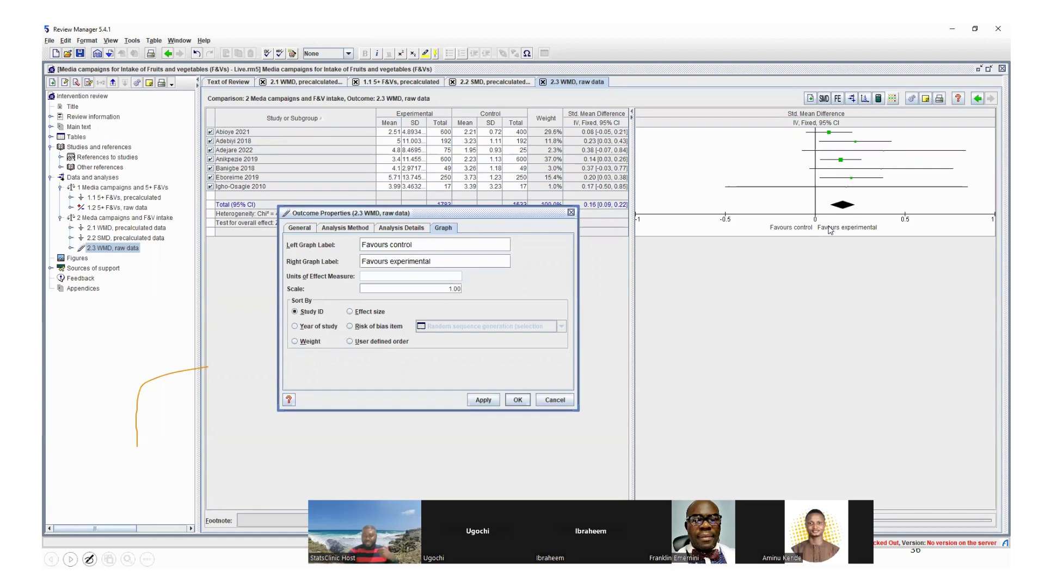
key(Return)
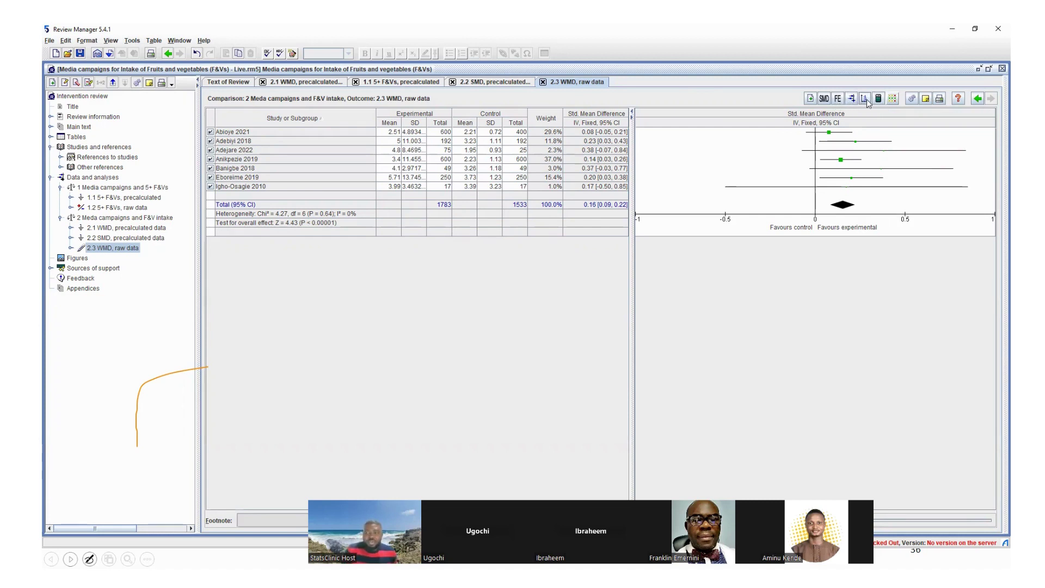
click(865, 100)
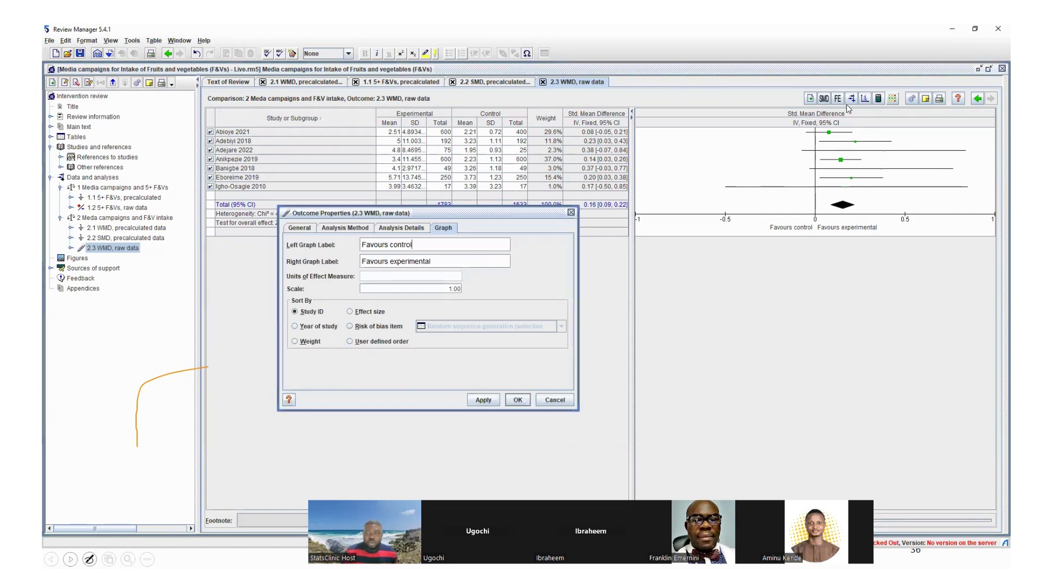
click(571, 212)
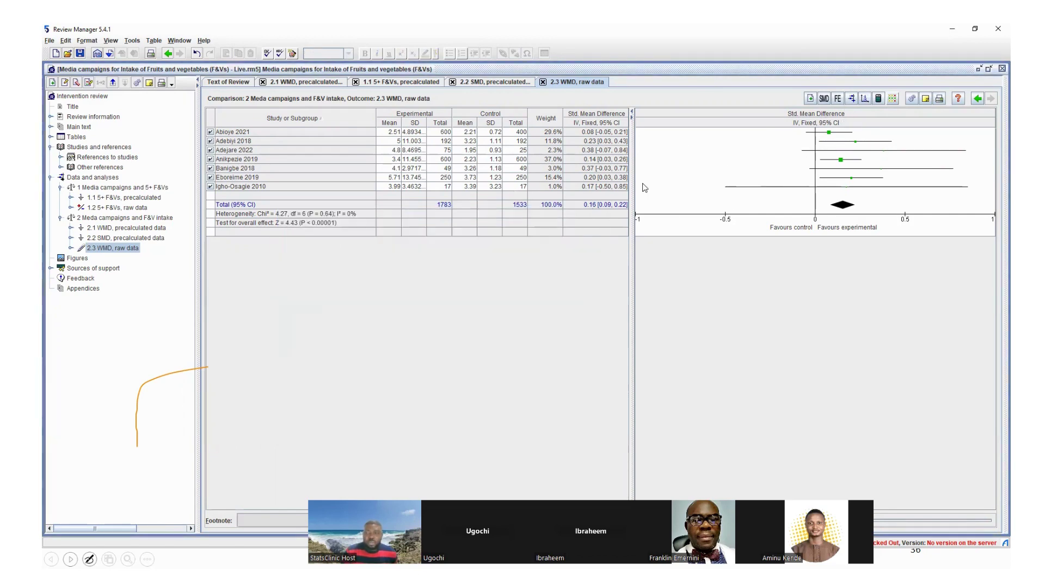
View the raw data outcome's forest plot, close it and display its funnel plot
click(850, 99)
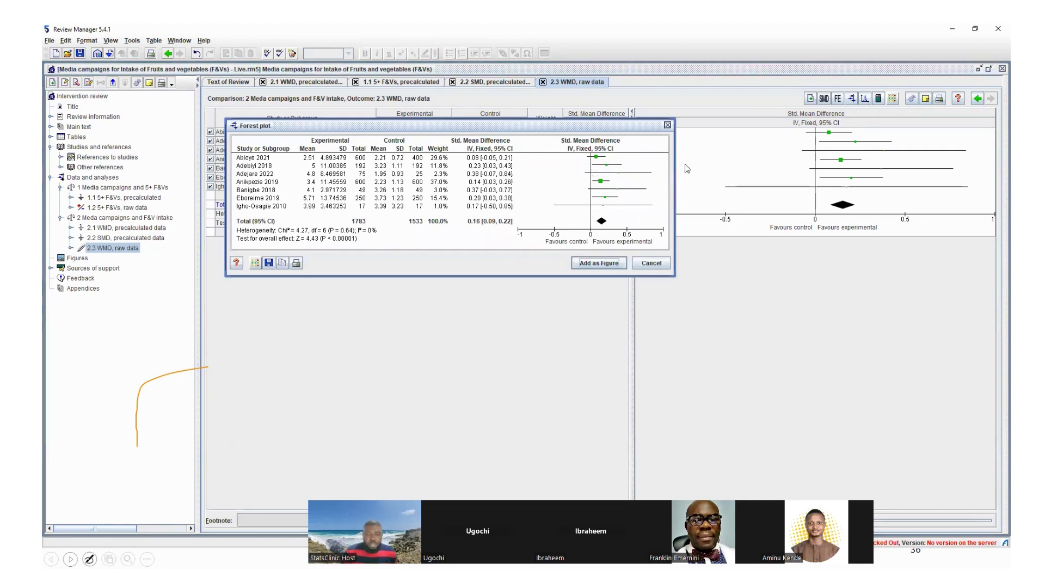
click(667, 125)
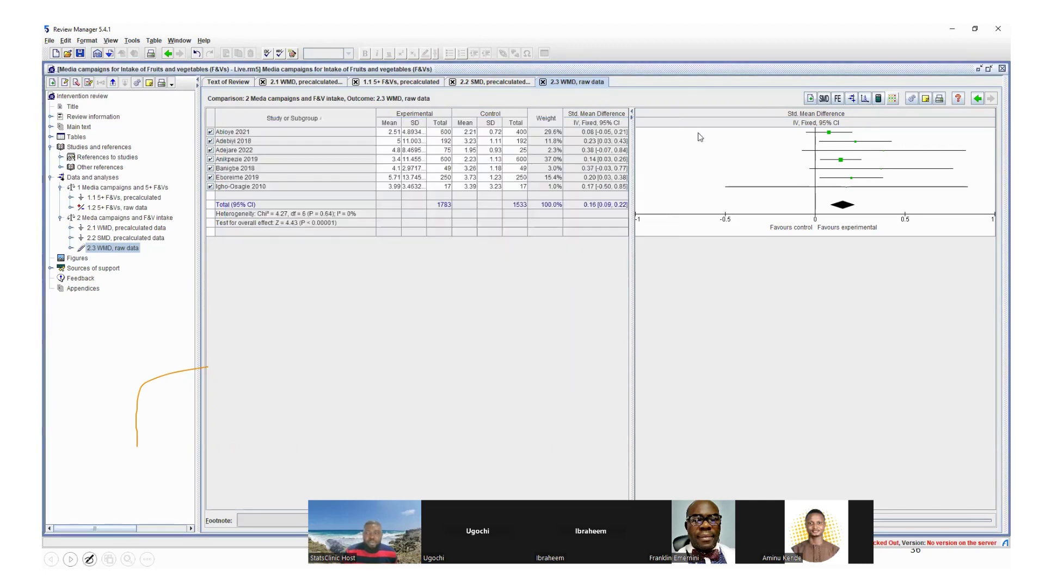
click(864, 99)
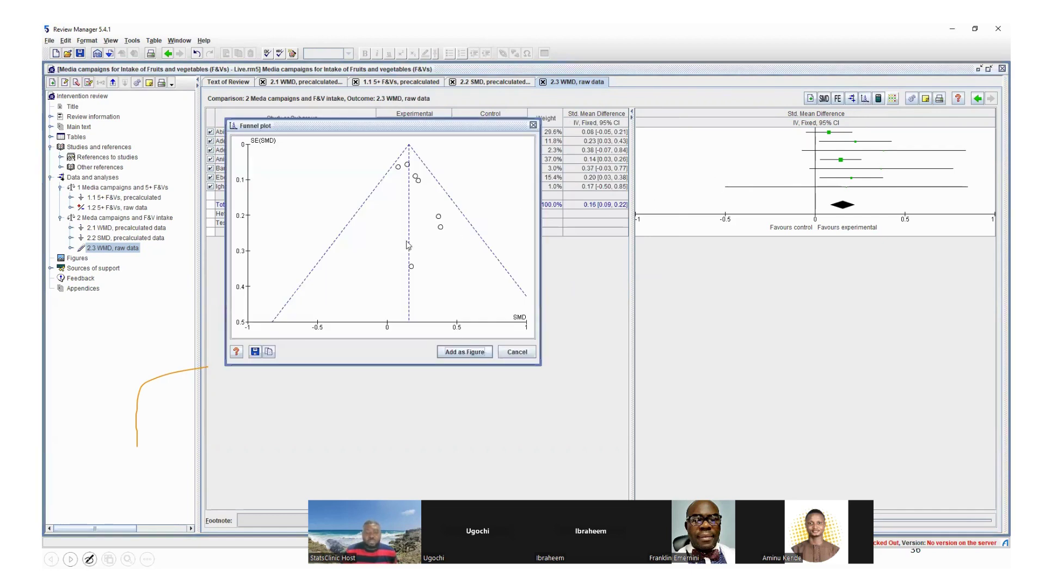
Examine the file formats offered for saving the funnel plot, cancel the save and close the plot
click(254, 352)
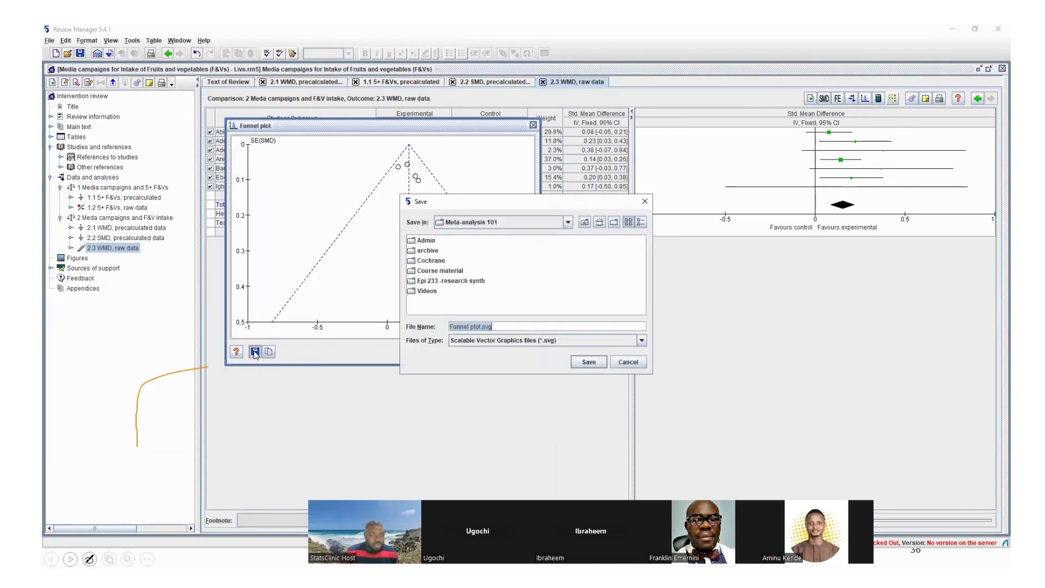
click(531, 342)
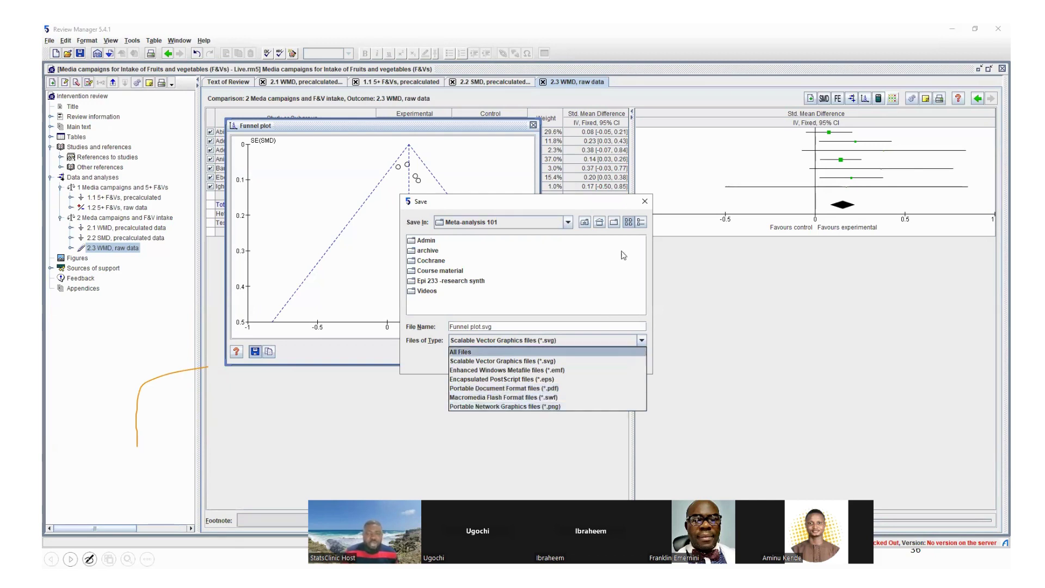
click(646, 202)
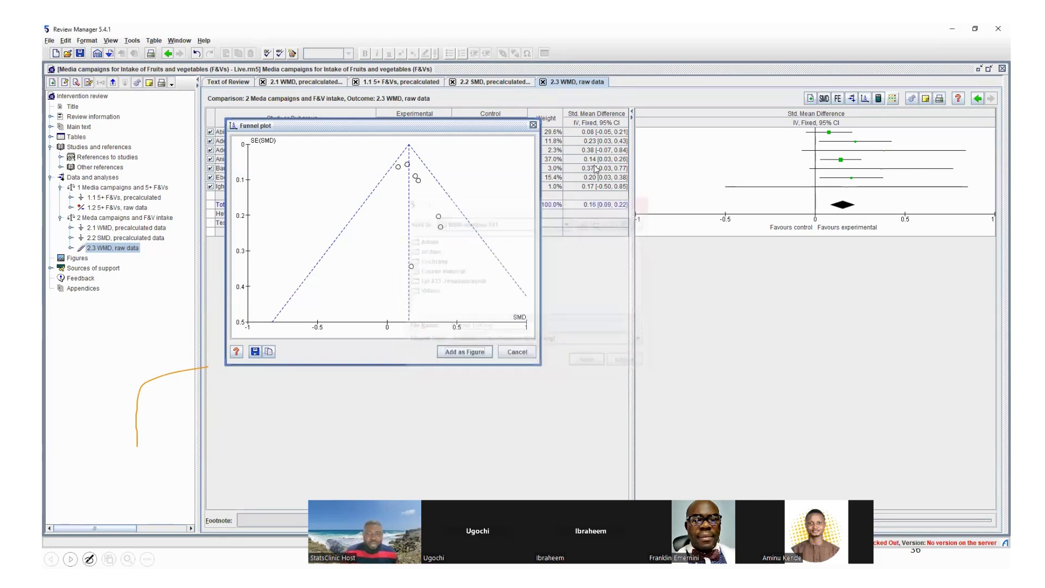
click(534, 126)
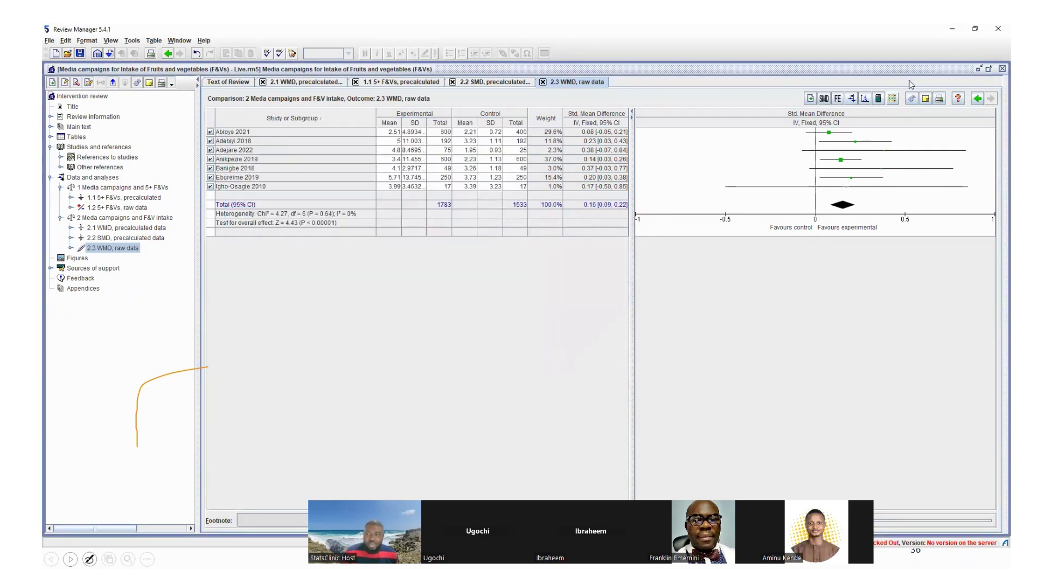
Bring up the forest plot once more, close it and reopen the funnel plot
click(852, 98)
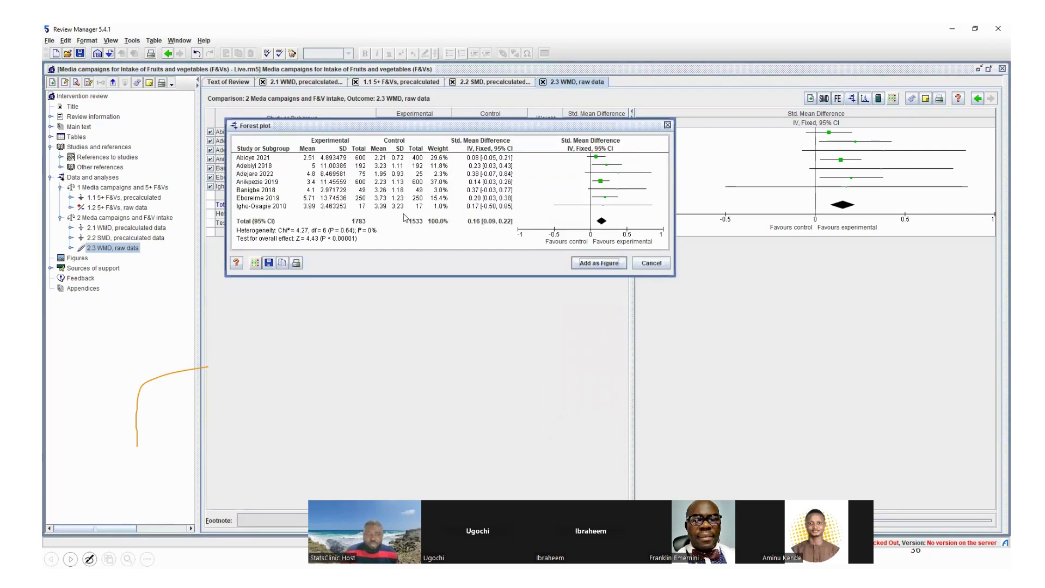
click(667, 124)
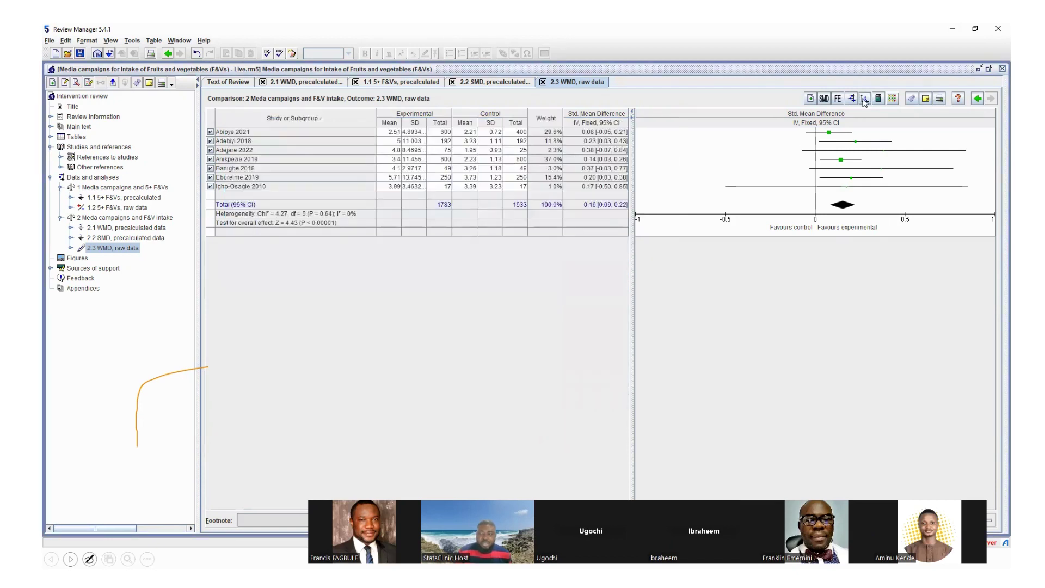
click(864, 99)
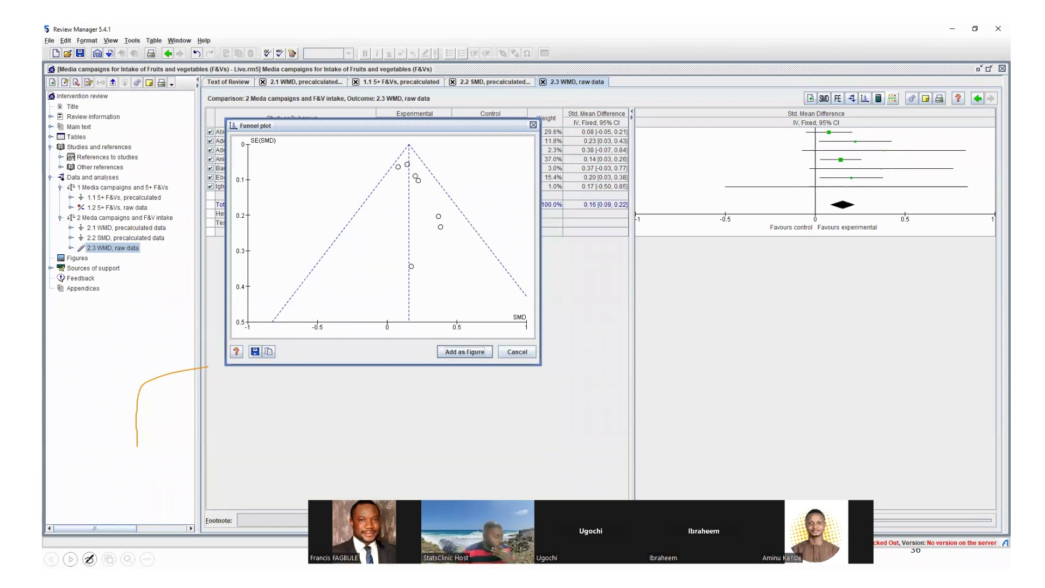
Open "Intro to Design of Clinical and Pop Studies 2.pptx" in PowerPoint and swap presenter view to show the Ratio Measures slide full screen
key(alt+Tab)
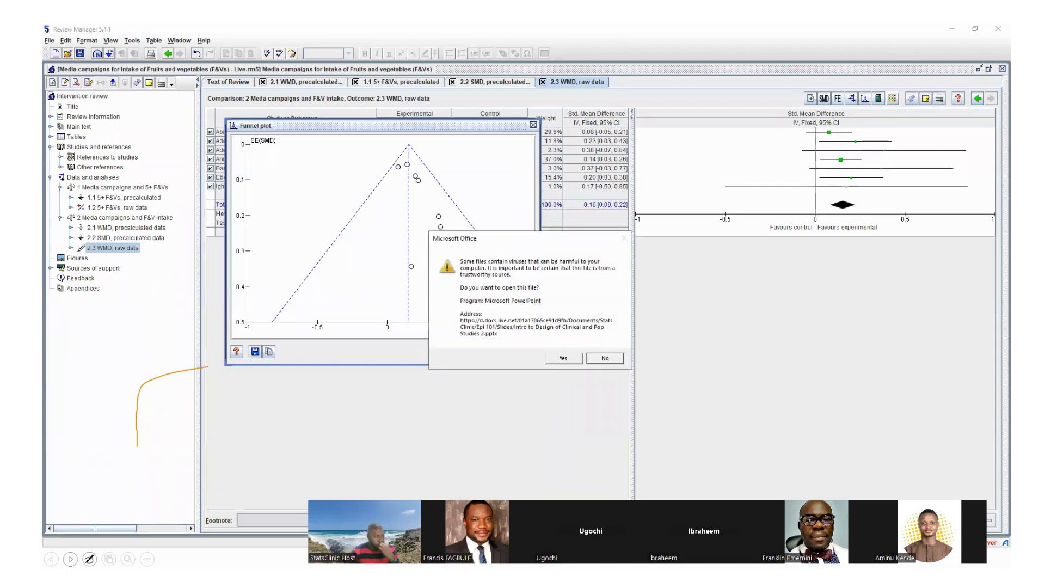
click(563, 358)
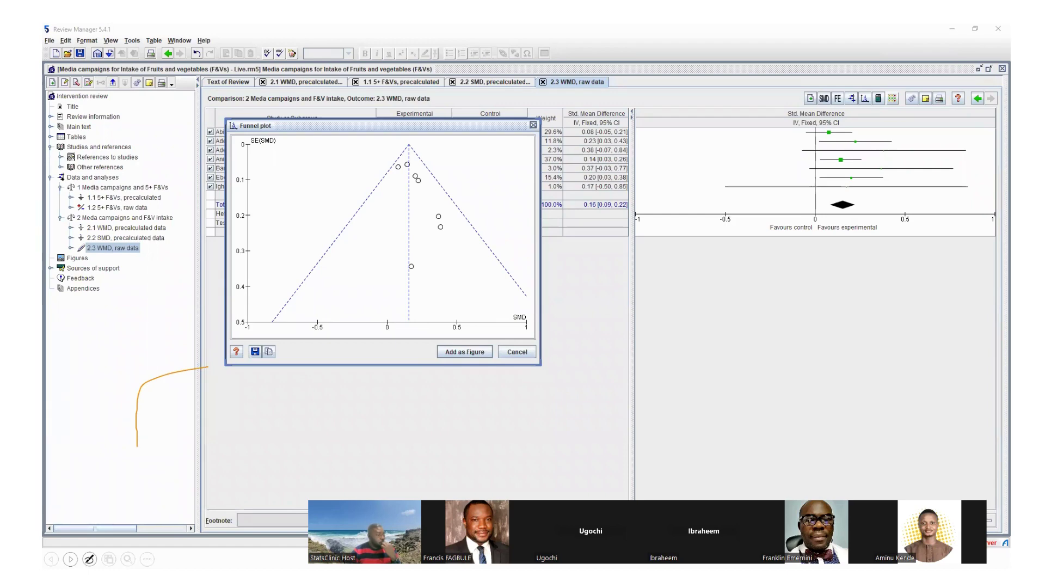
key(alt+Tab)
click(224, 37)
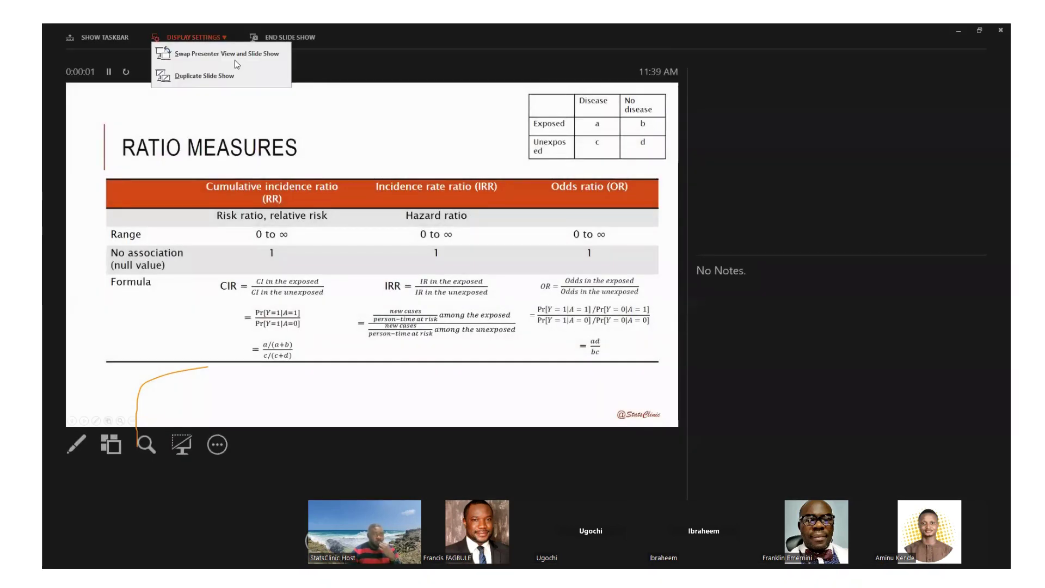
click(234, 58)
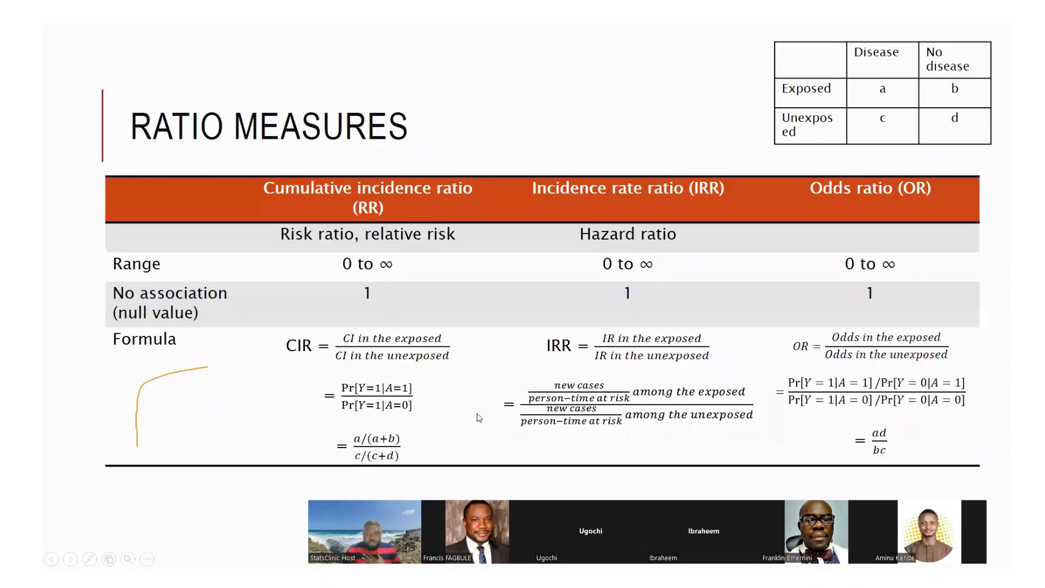